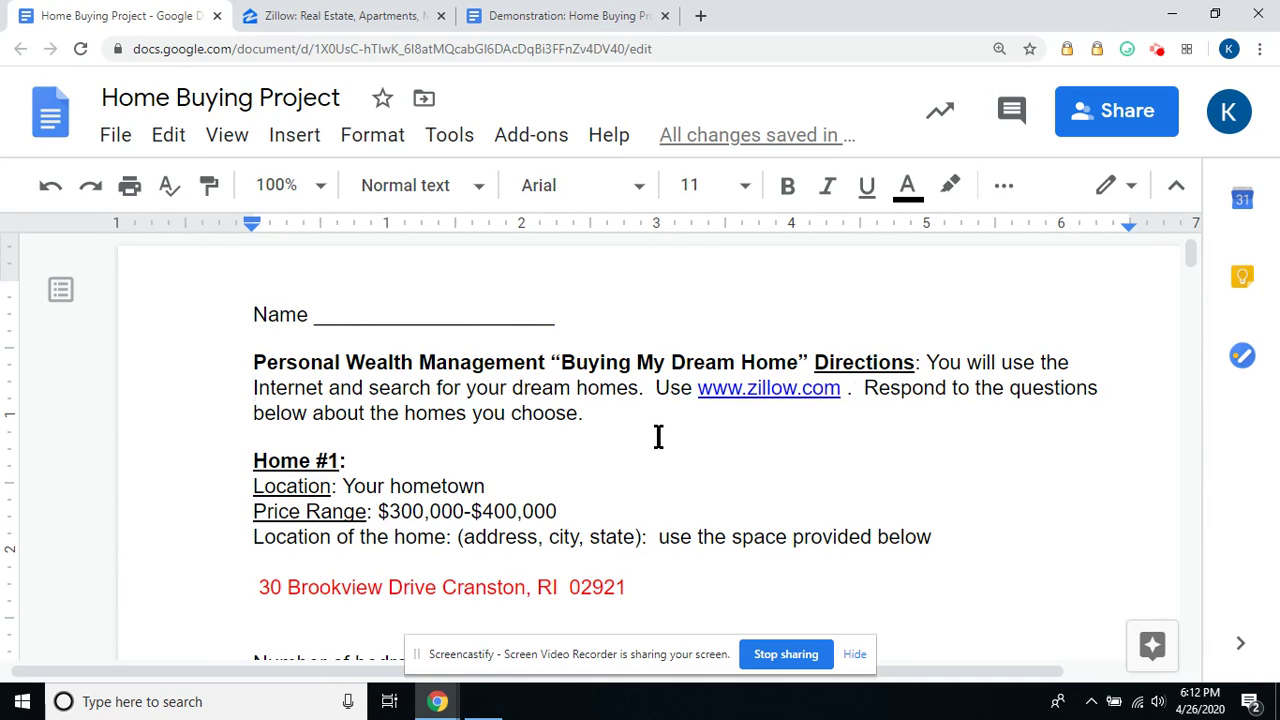
# Open zillow.com in a new tab from the worksheet's link.
pyautogui.scroll(-1, 658, 436)
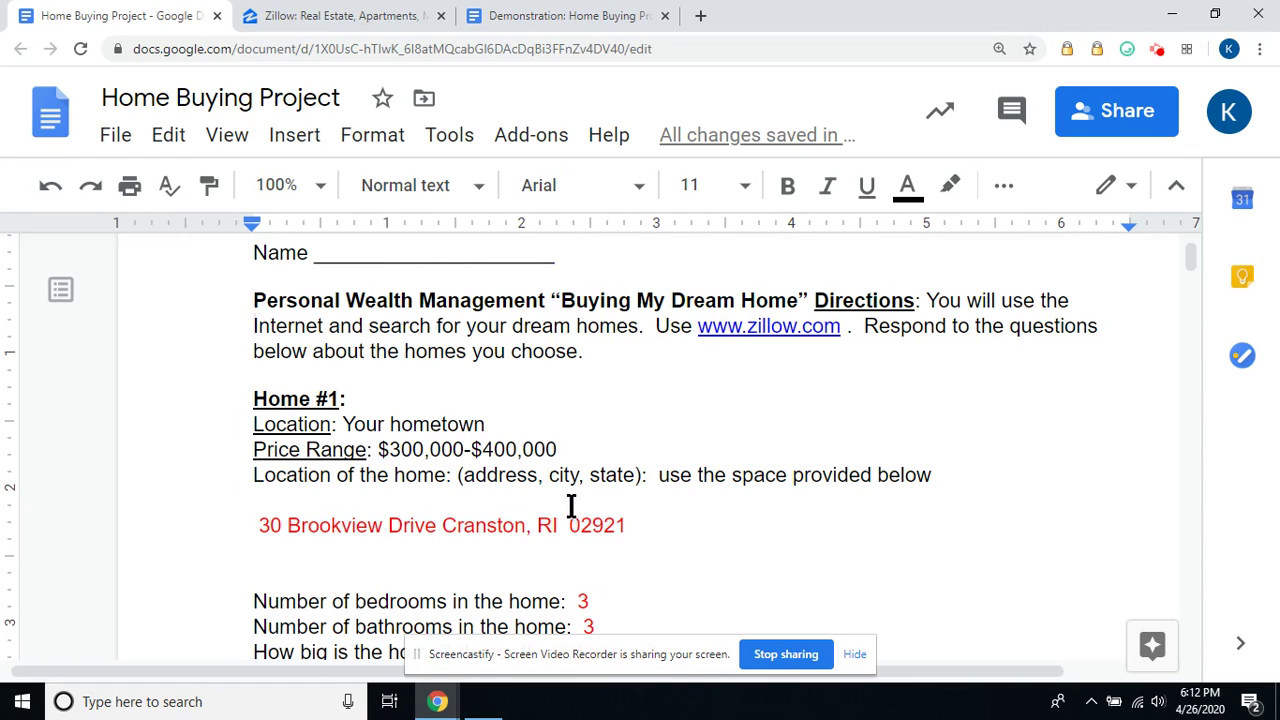
pyautogui.click(726, 333)
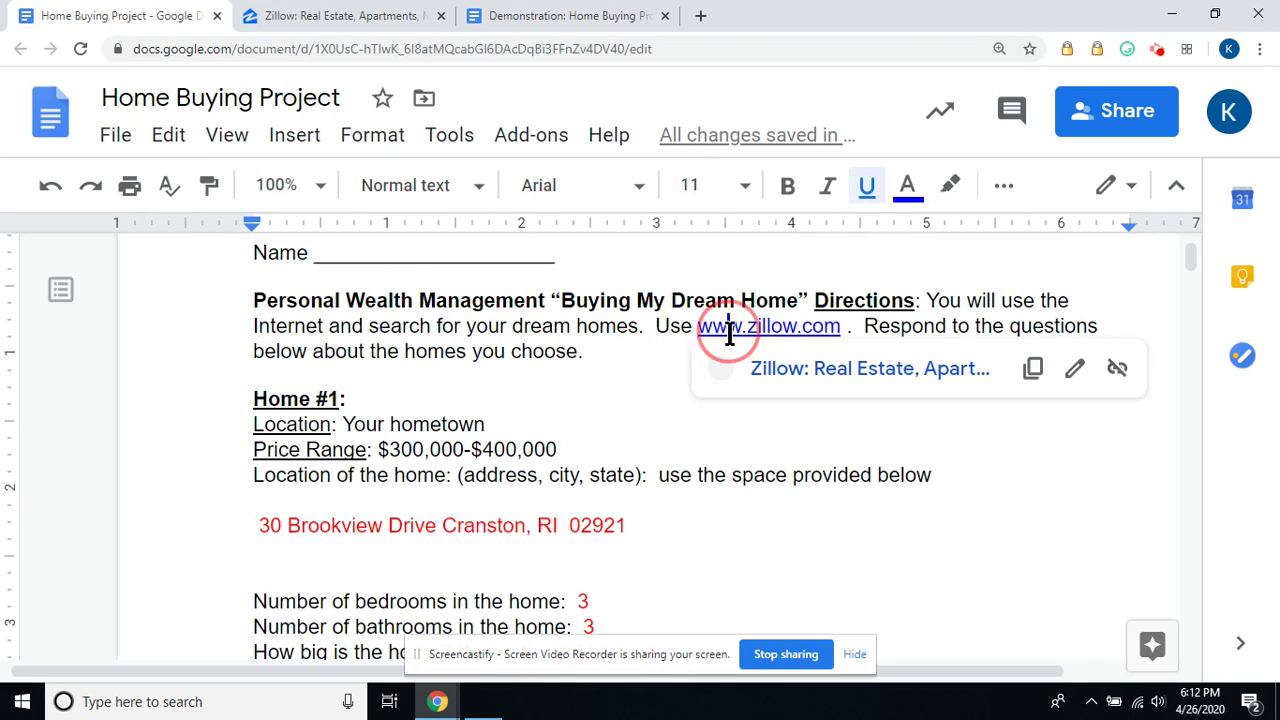
pyautogui.click(765, 372)
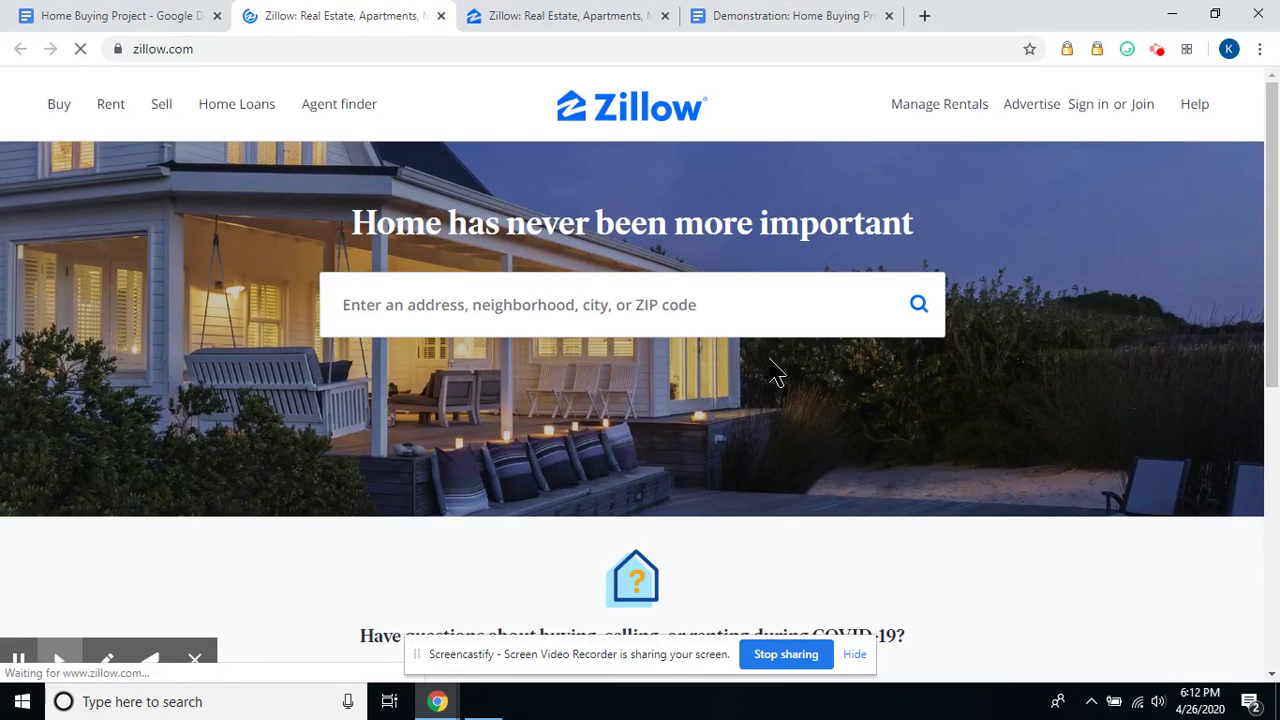
# Search Zillow for homes in ZIP code 02921.
pyautogui.click(515, 298)
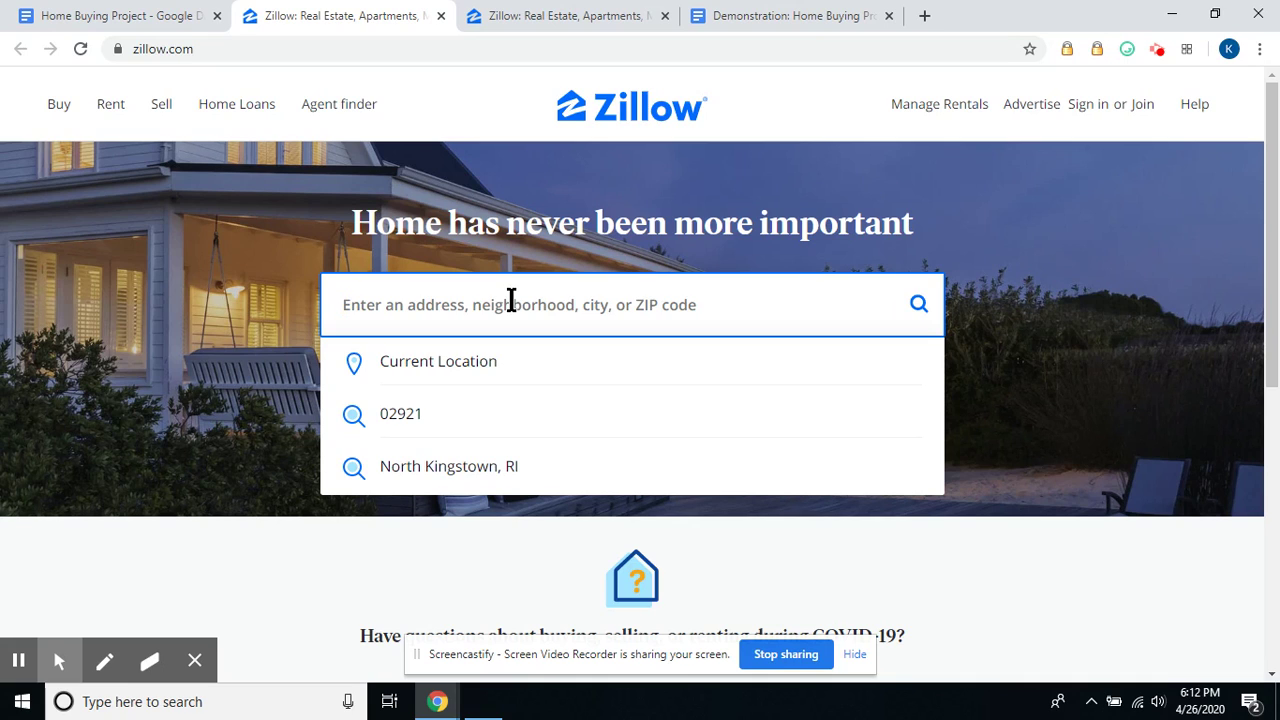
pyautogui.write('02921')
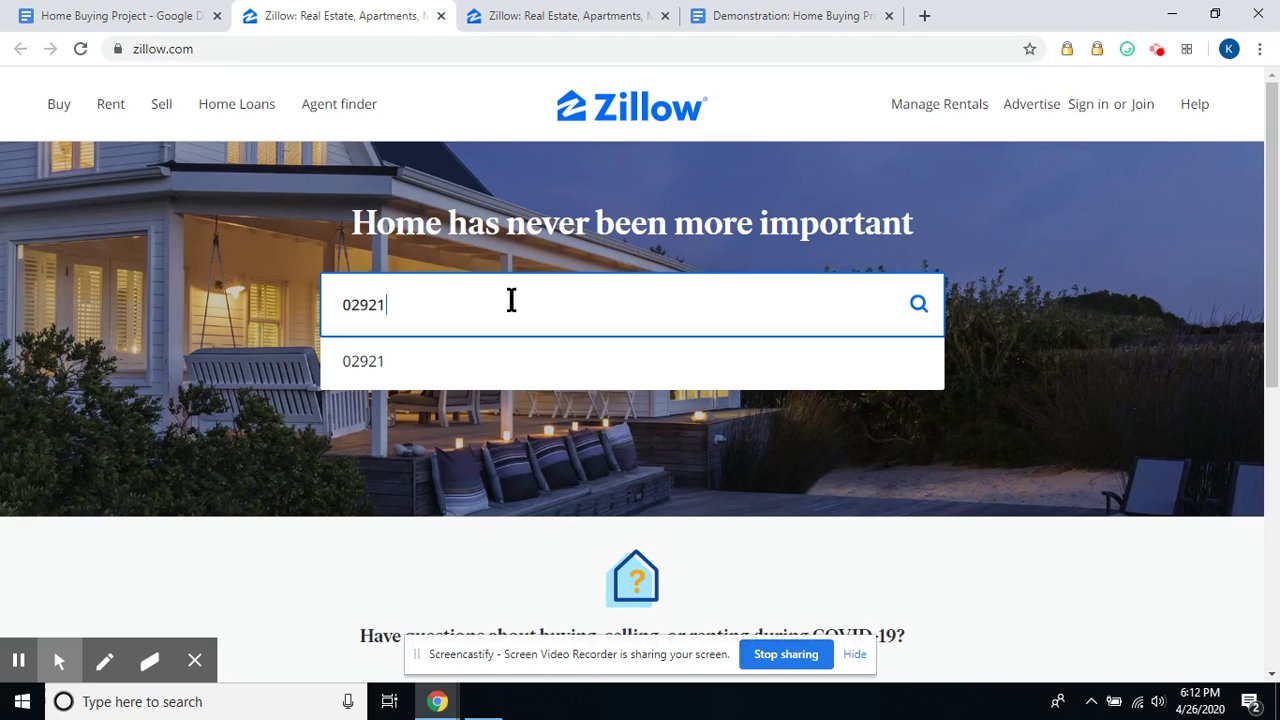
pyautogui.press('Return')
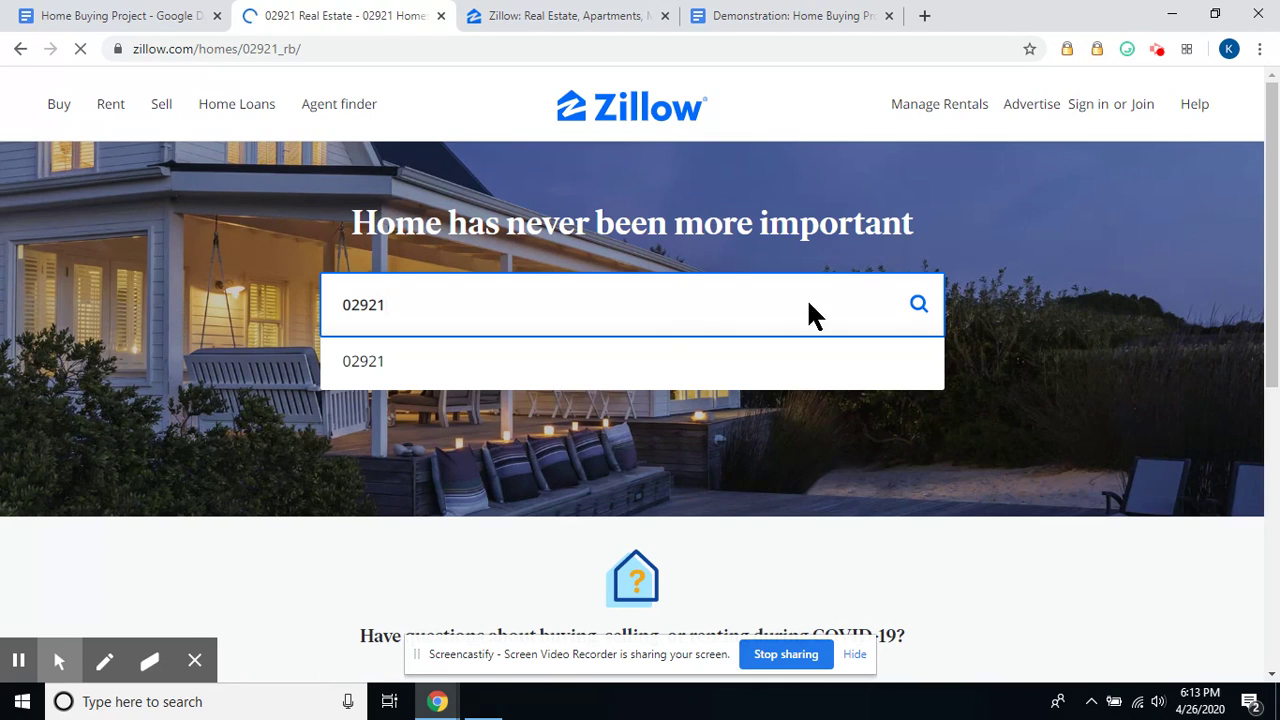
# Browse the 02921 results and open the $385,000 listing at 30 Brookview Dr.
pyautogui.click(918, 304)
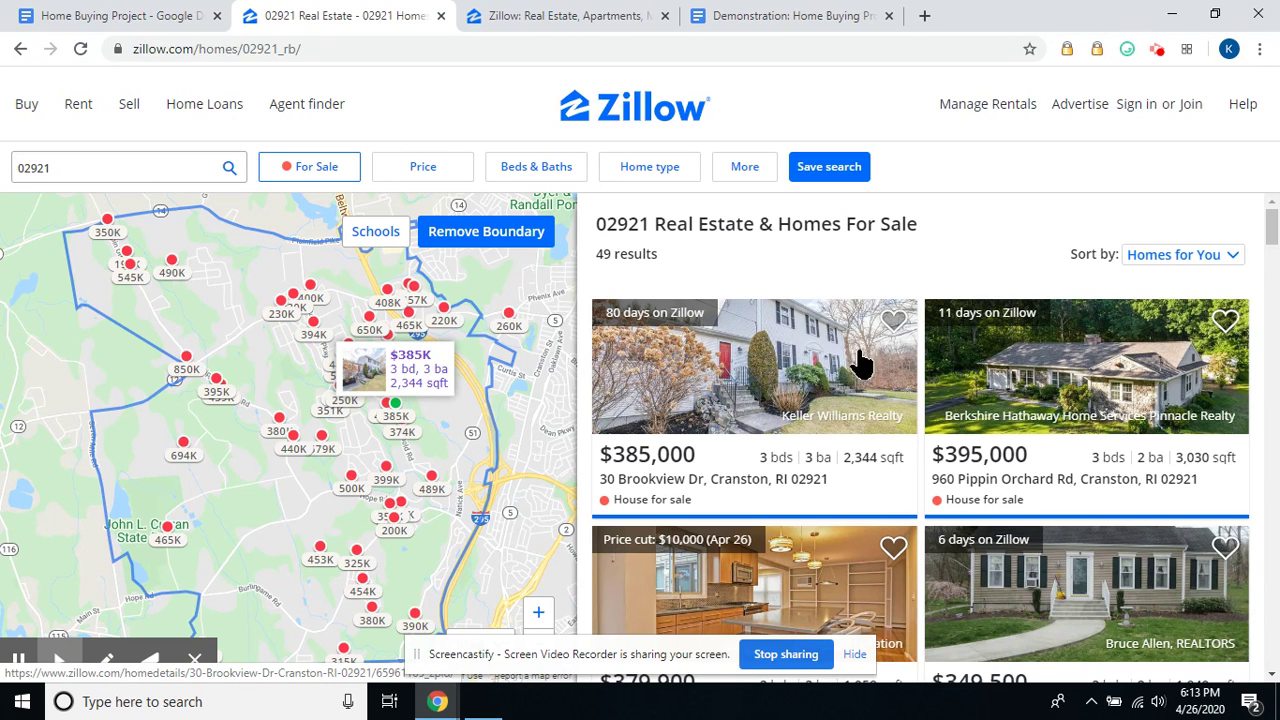
pyautogui.scroll(-3, 1074, 410)
pyautogui.scroll(-5, 1074, 410)
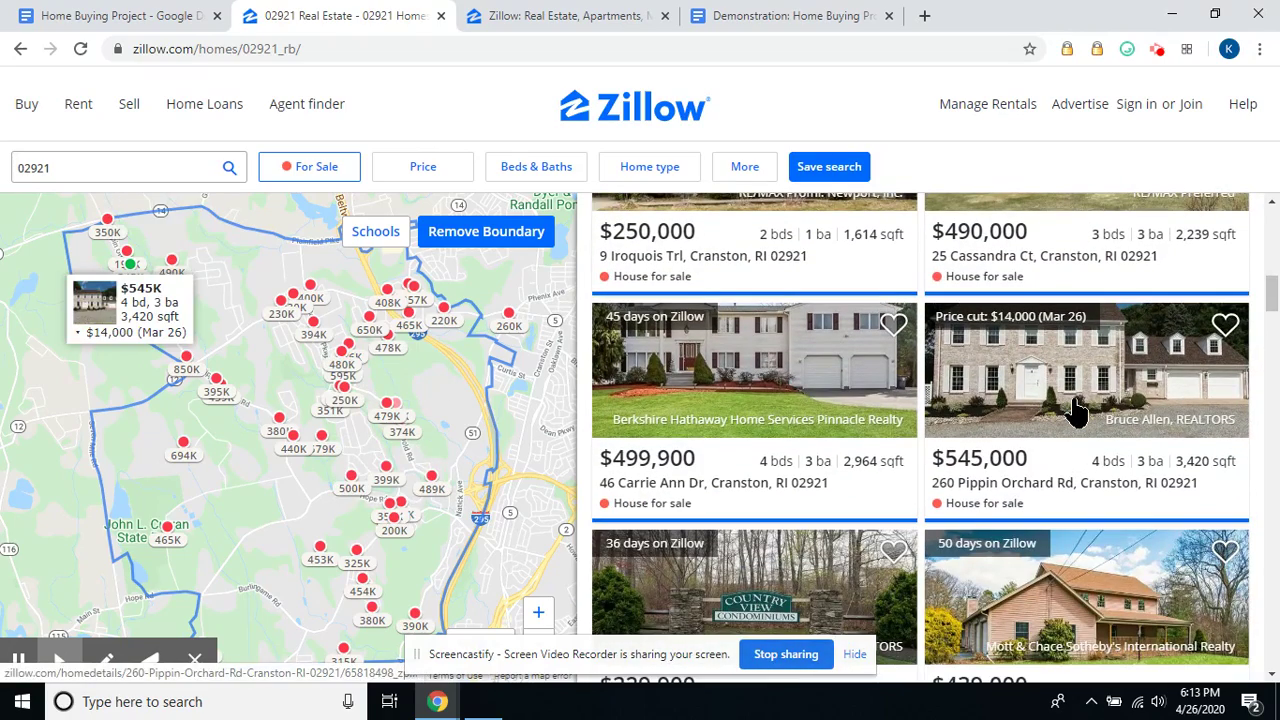
pyautogui.scroll(3, 1074, 410)
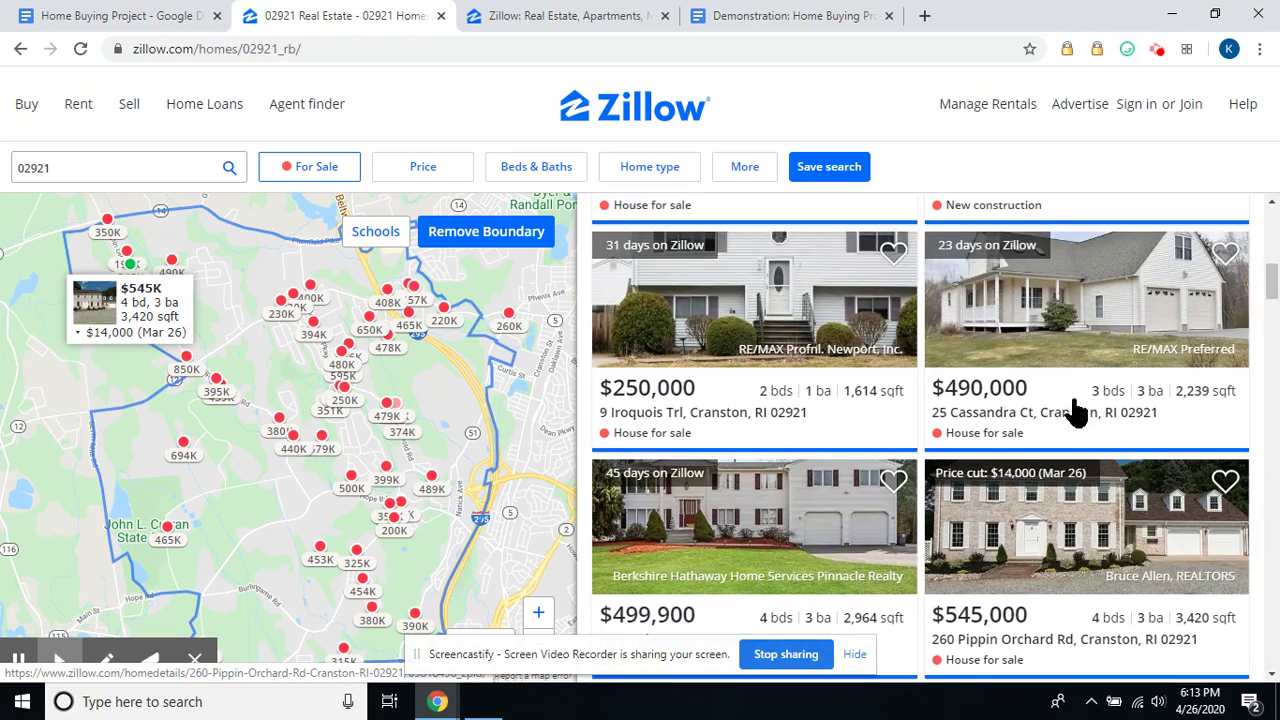
pyautogui.scroll(3, 1074, 410)
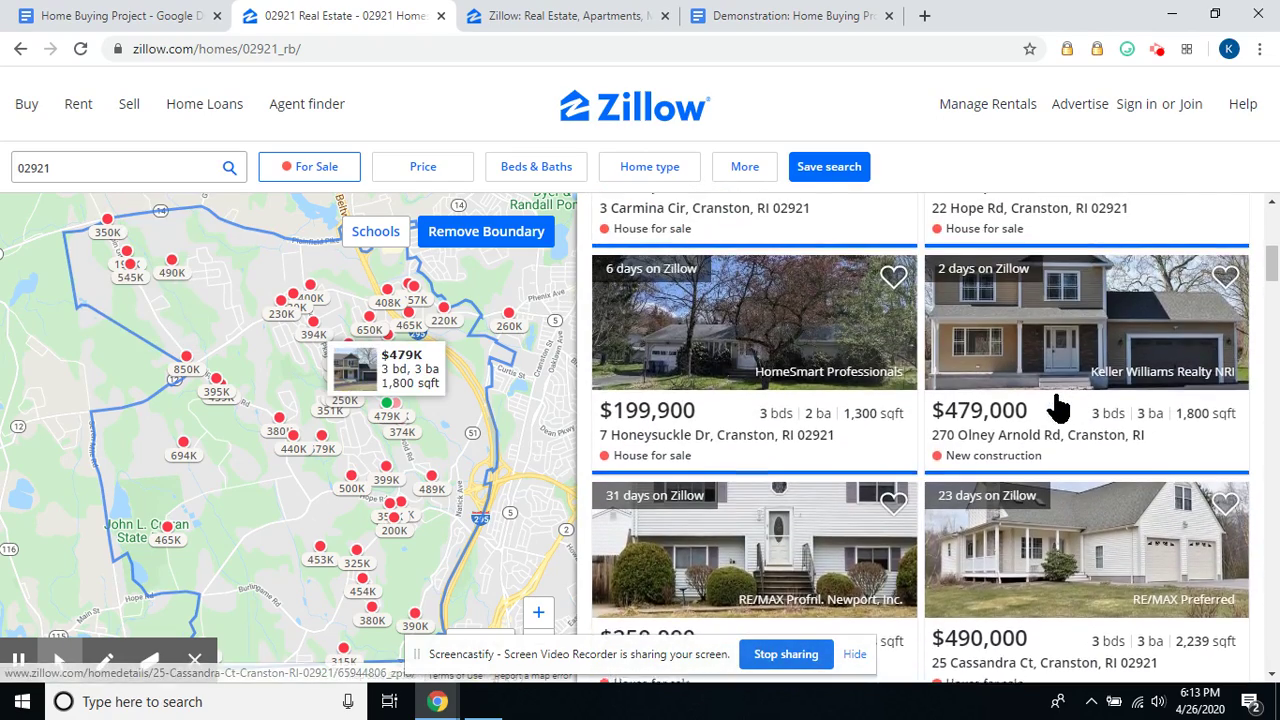
pyautogui.scroll(3, 1059, 405)
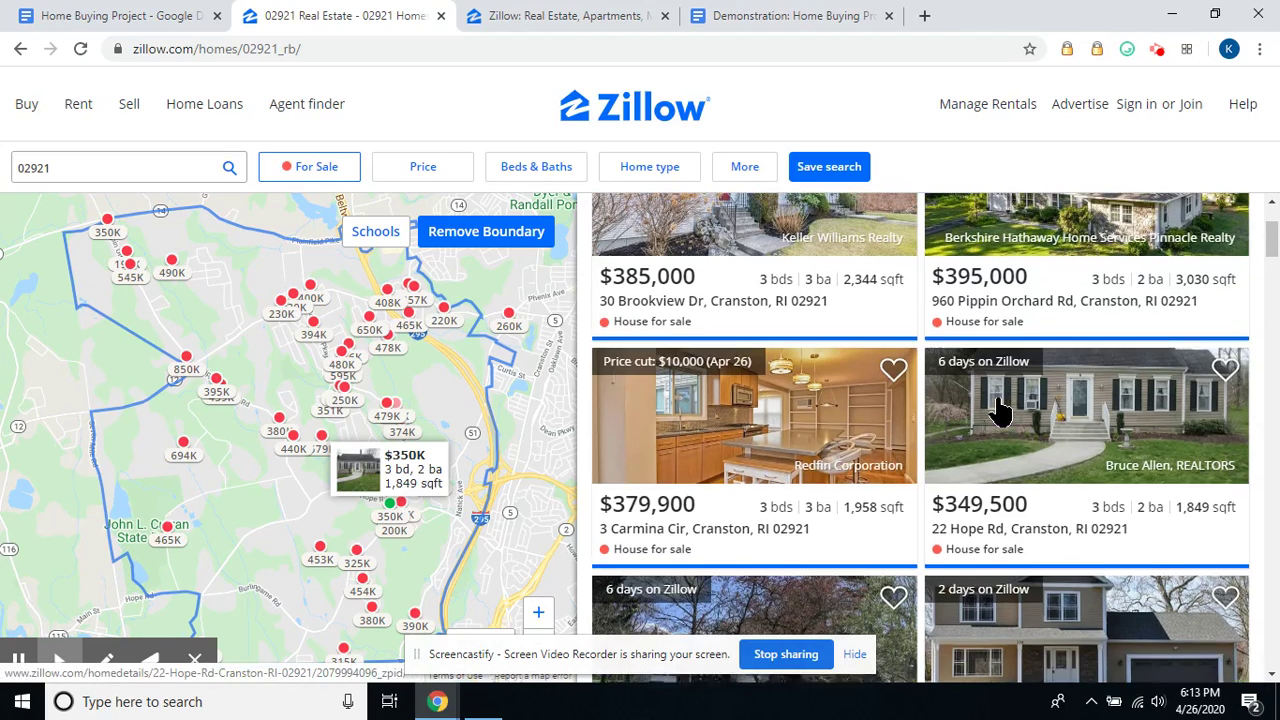
pyautogui.scroll(2, 1000, 405)
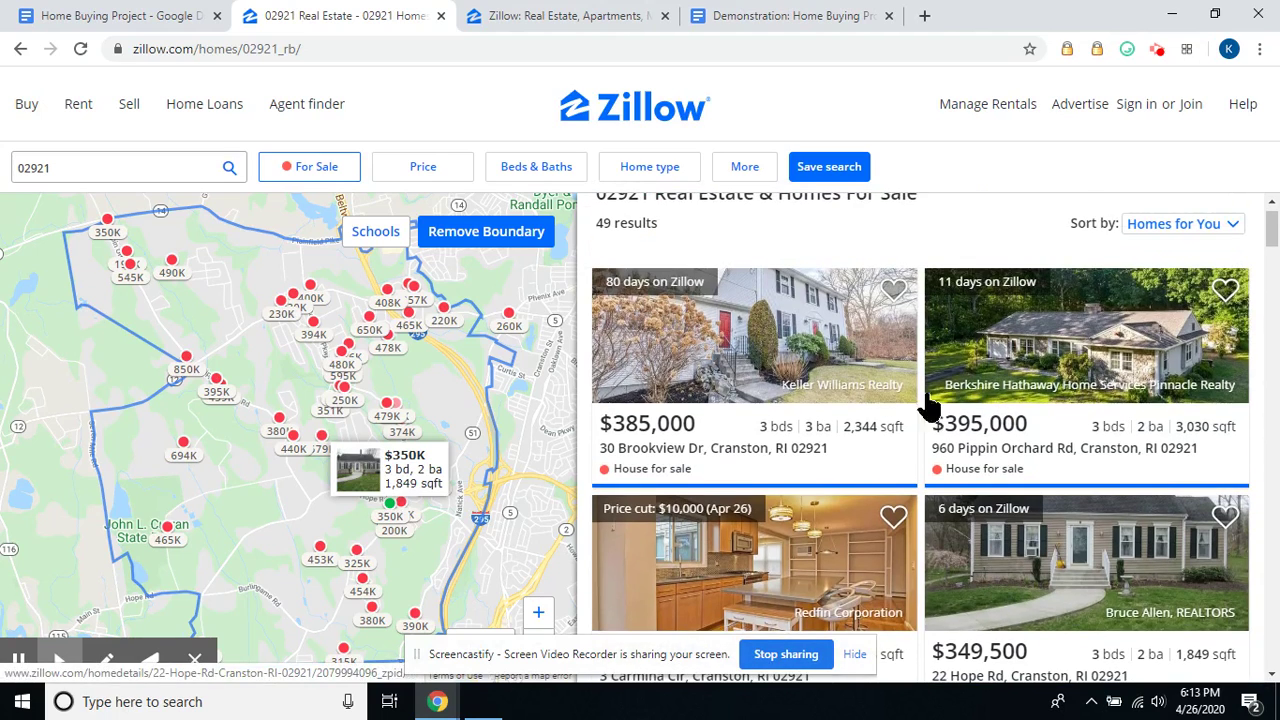
pyautogui.click(781, 348)
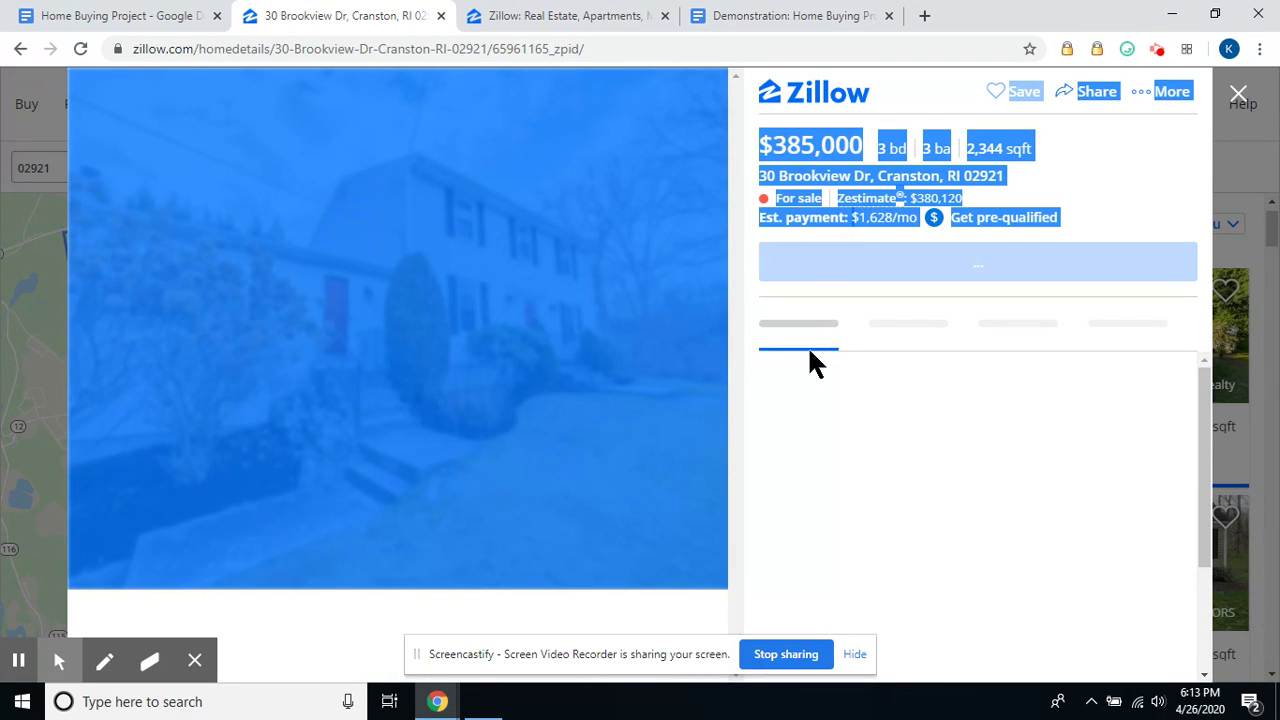
pyautogui.click(150, 18)
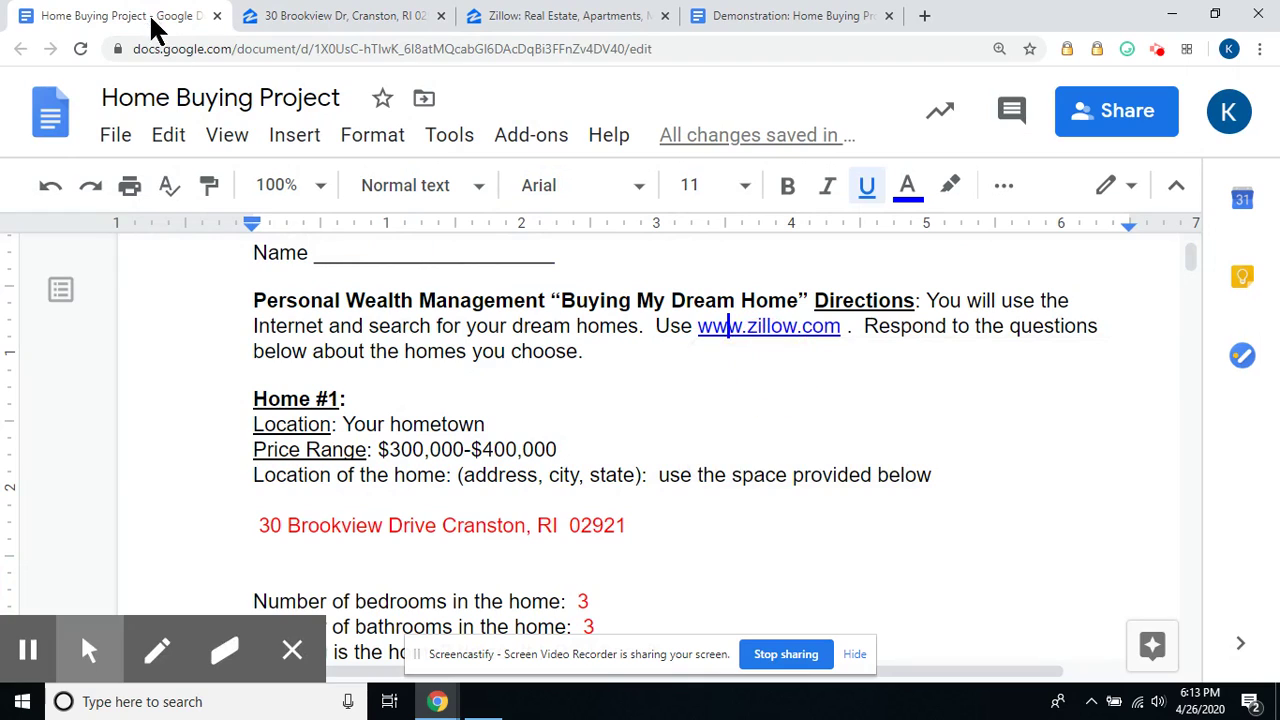
pyautogui.scroll(-1, 513, 378)
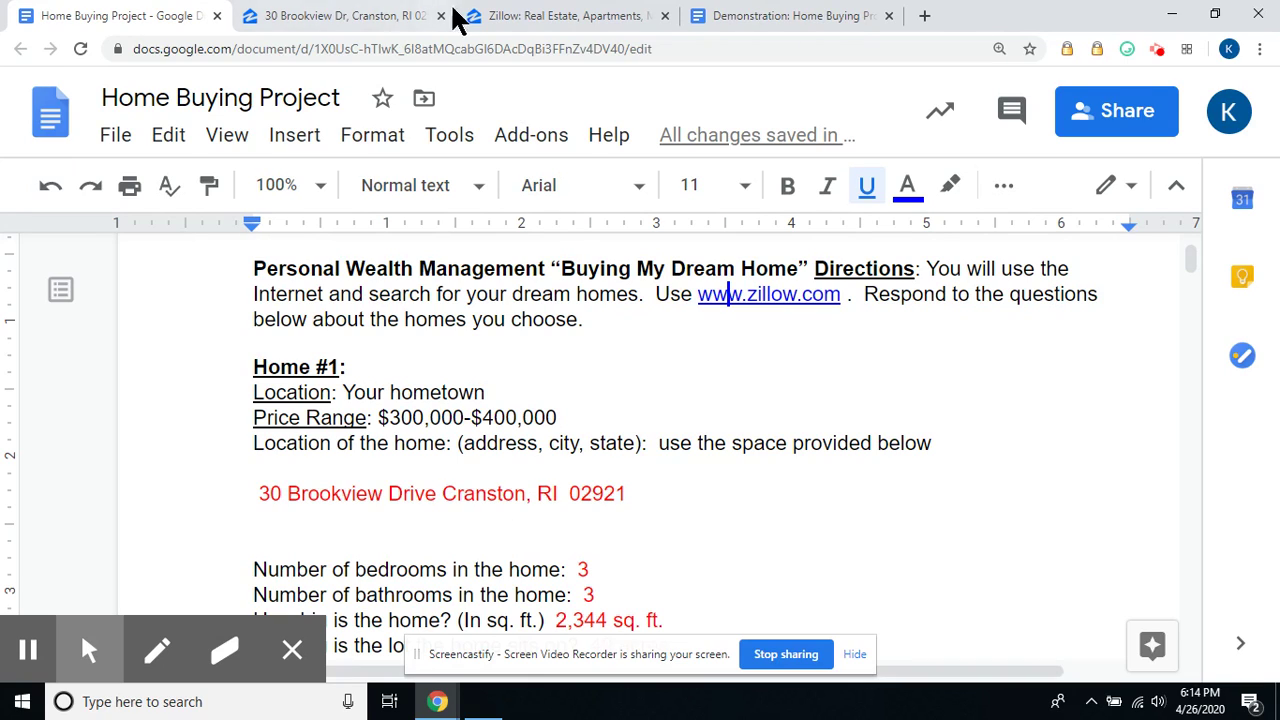
pyautogui.click(340, 16)
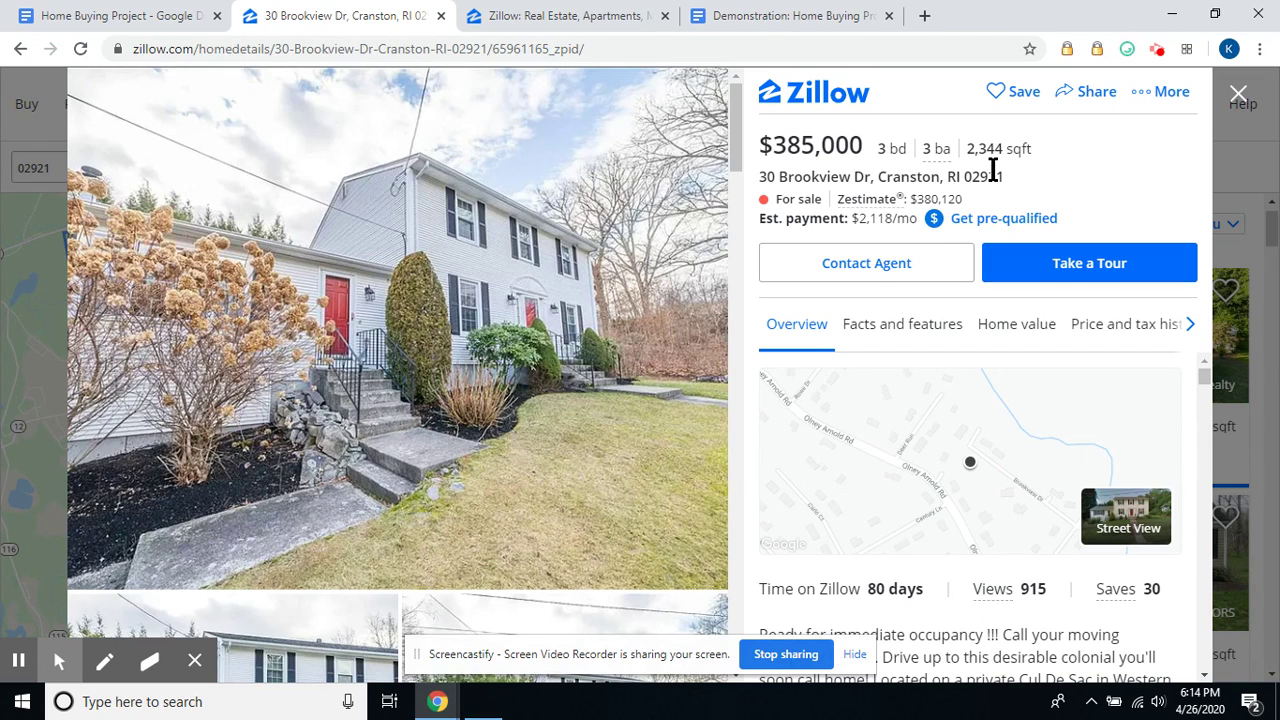
# Return to the Home Buying Project worksheet and scroll to the Home #1 price answers.
pyautogui.click(157, 20)
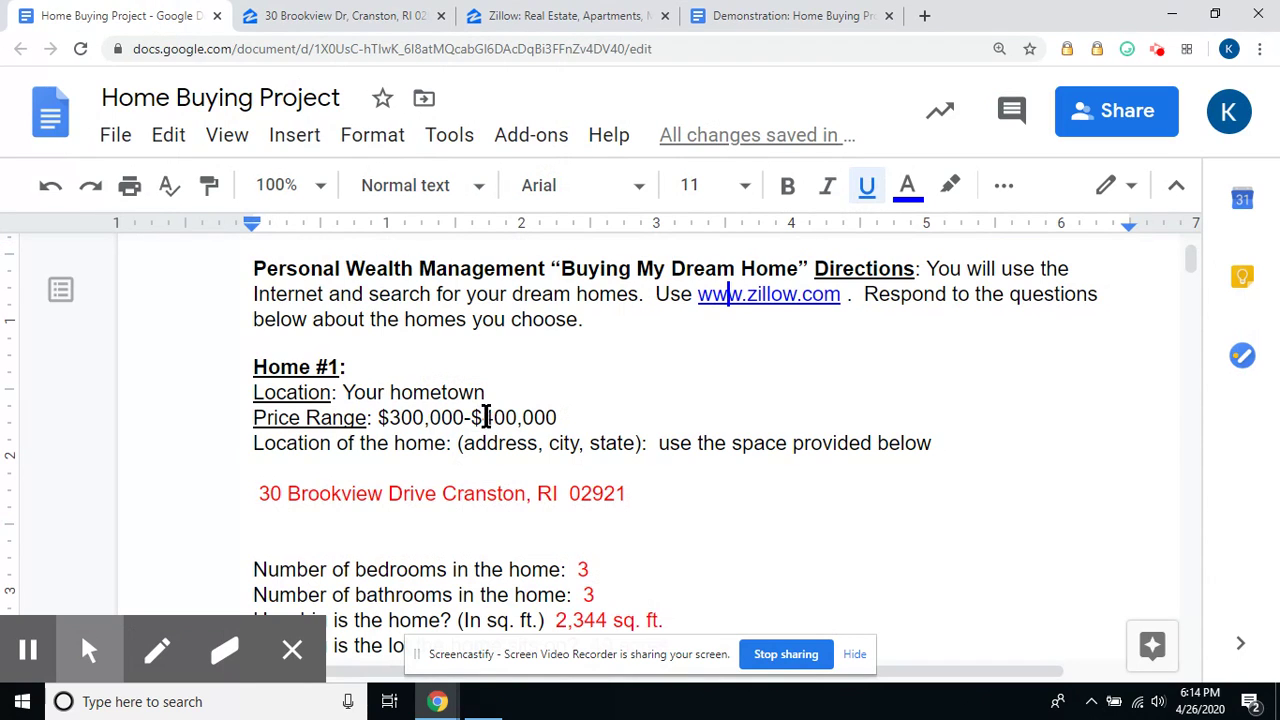
pyautogui.scroll(-2, 487, 417)
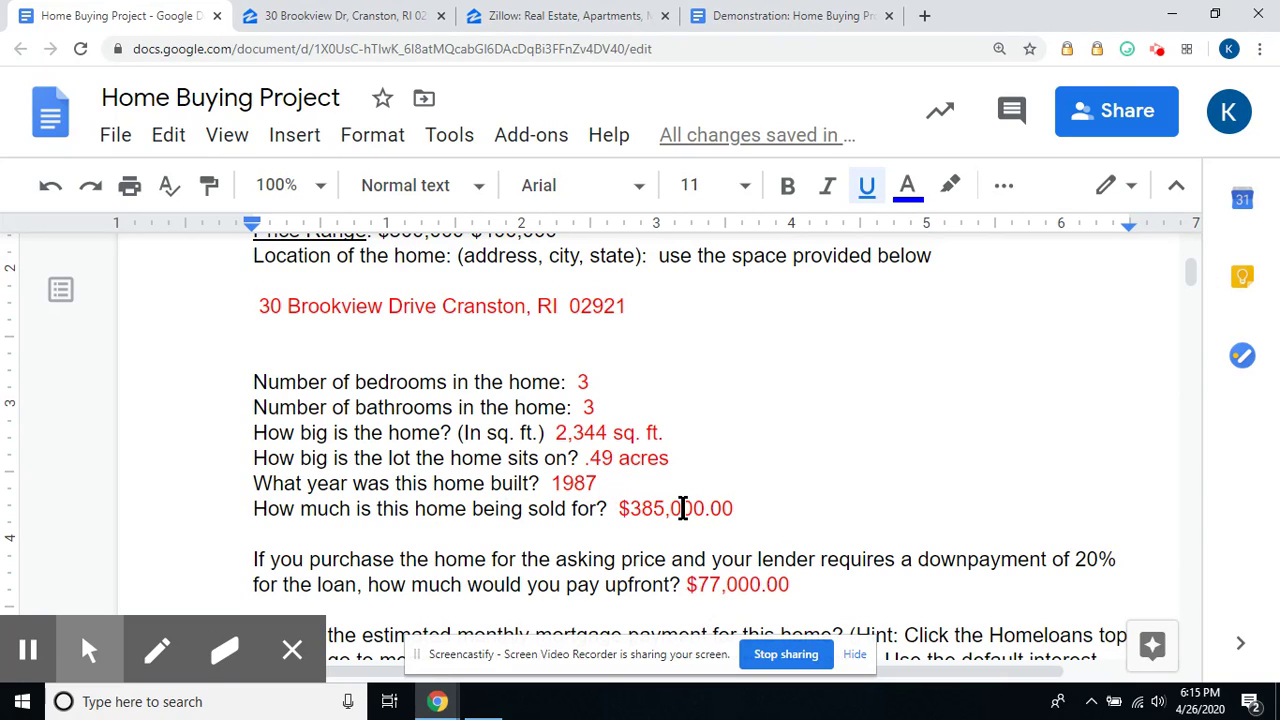
pyautogui.click(363, 20)
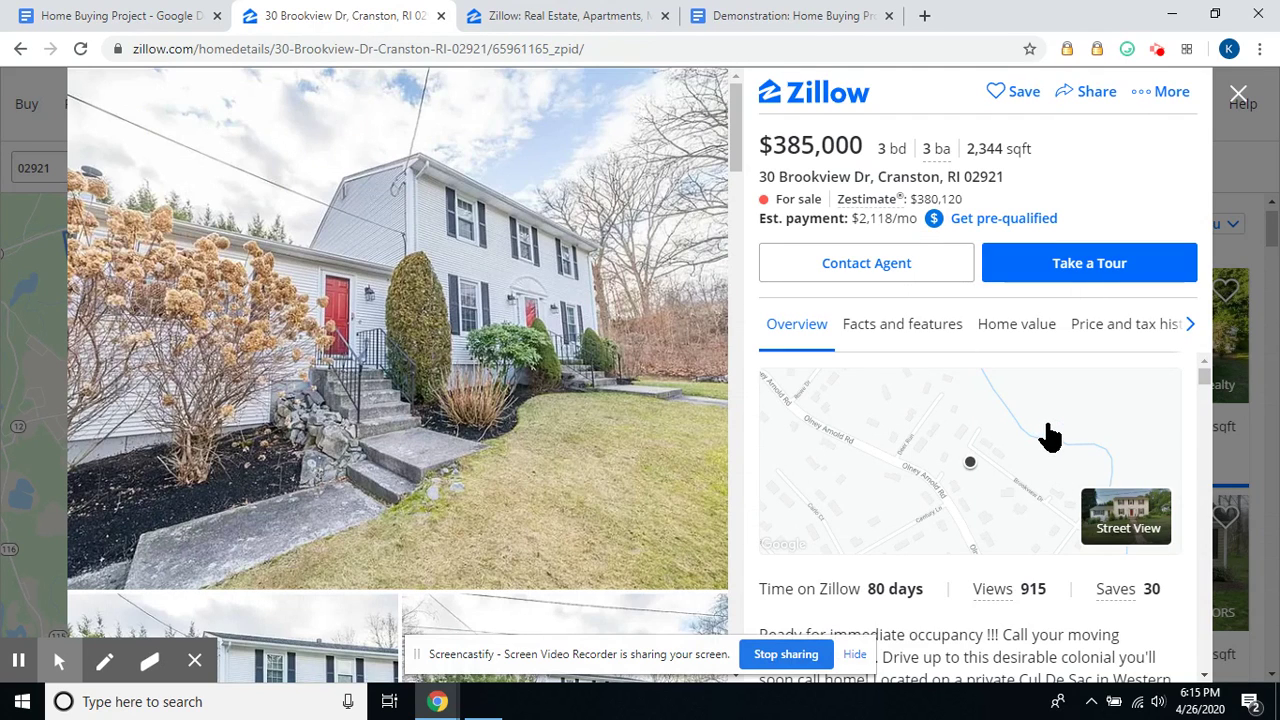
pyautogui.scroll(-2, 1042, 425)
pyautogui.scroll(-4, 1044, 412)
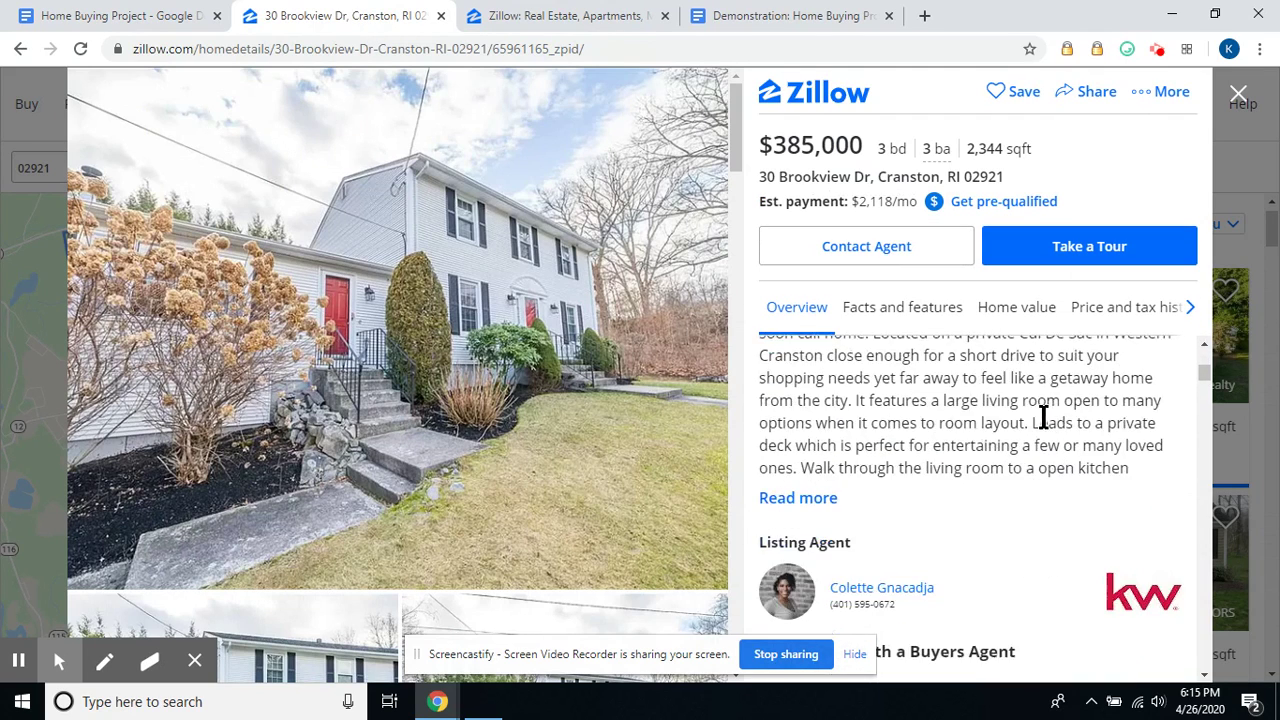
pyautogui.scroll(-2, 1034, 448)
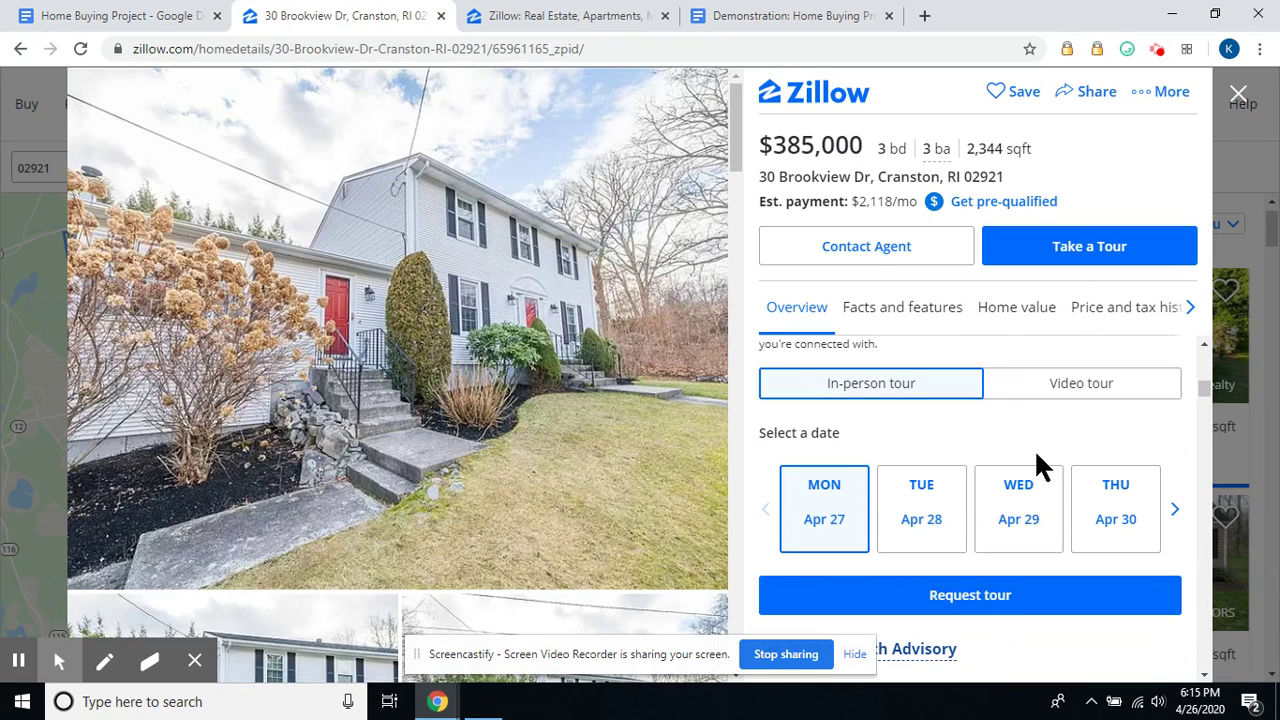
pyautogui.scroll(-2, 1034, 448)
pyautogui.scroll(-2, 852, 475)
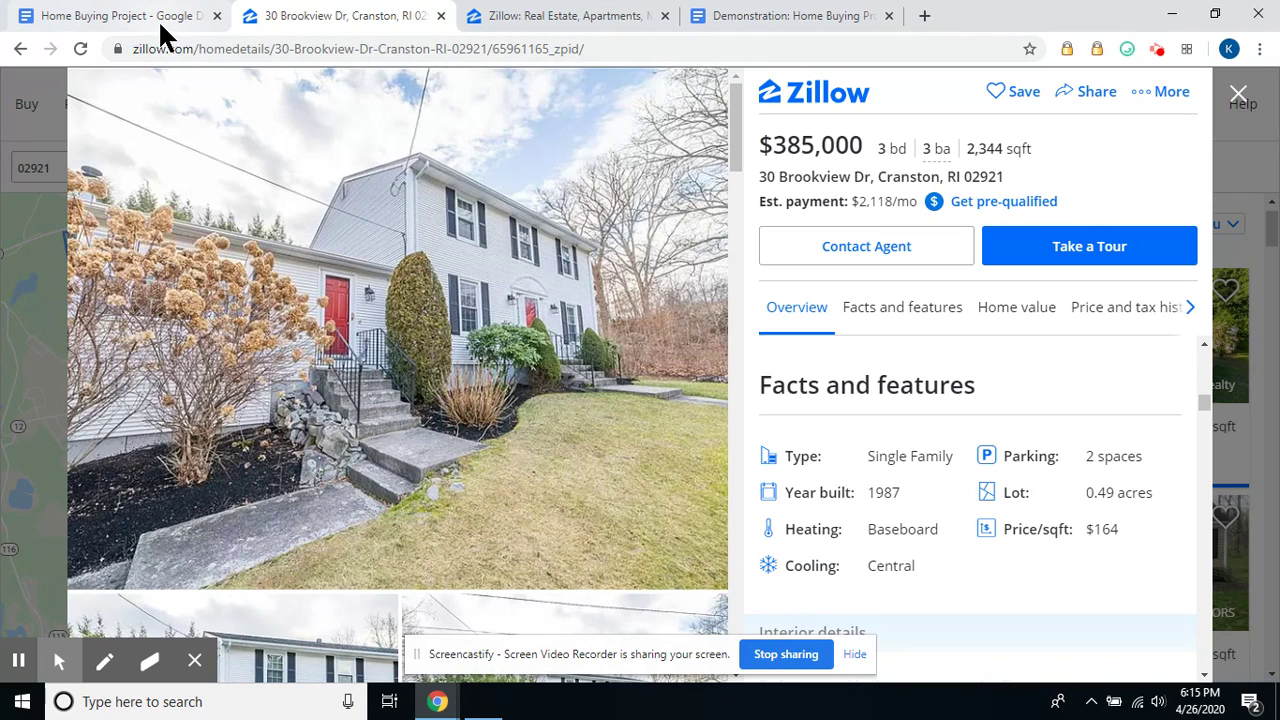
pyautogui.scroll(-2, 869, 450)
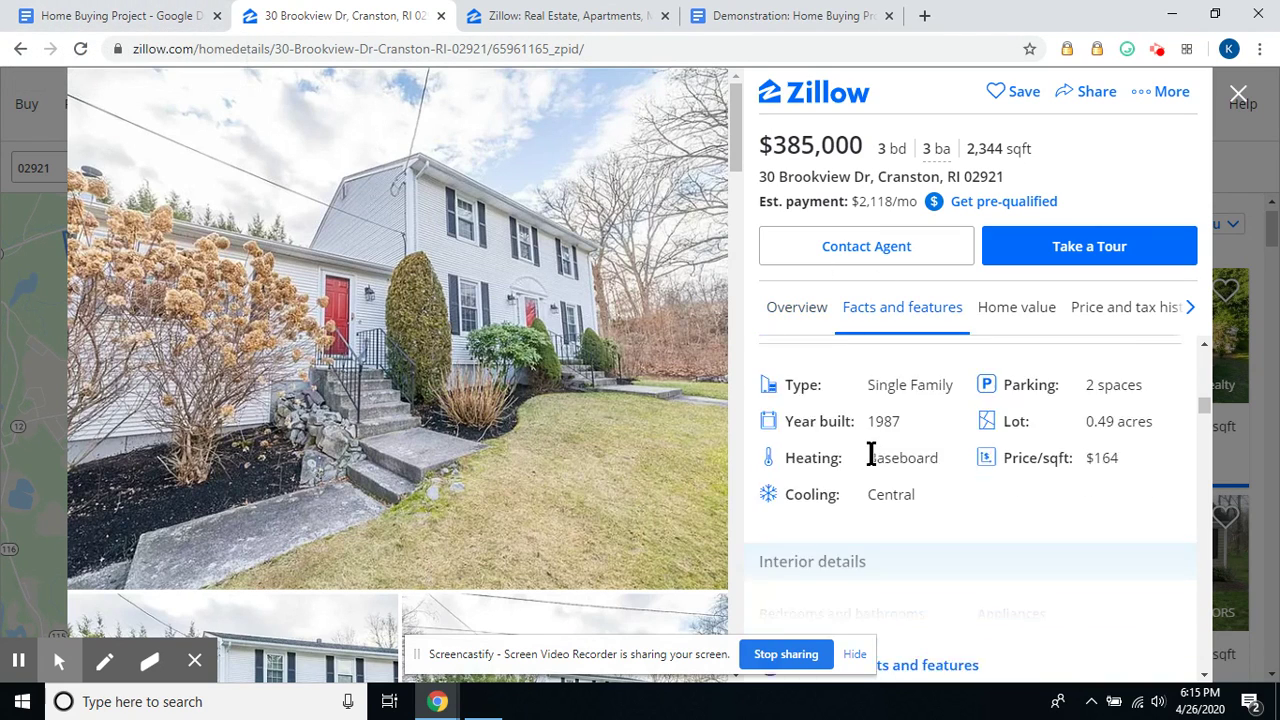
pyautogui.scroll(2, 869, 450)
pyautogui.scroll(1, 871, 452)
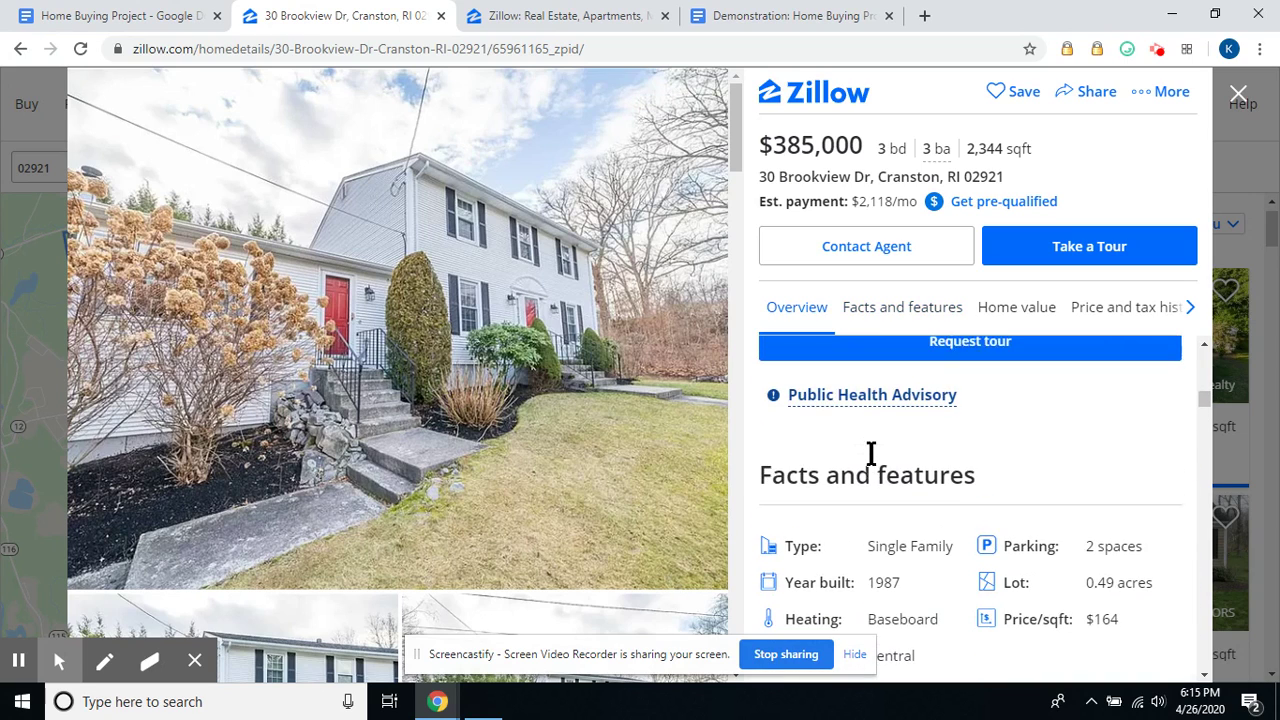
pyautogui.scroll(-1, 871, 452)
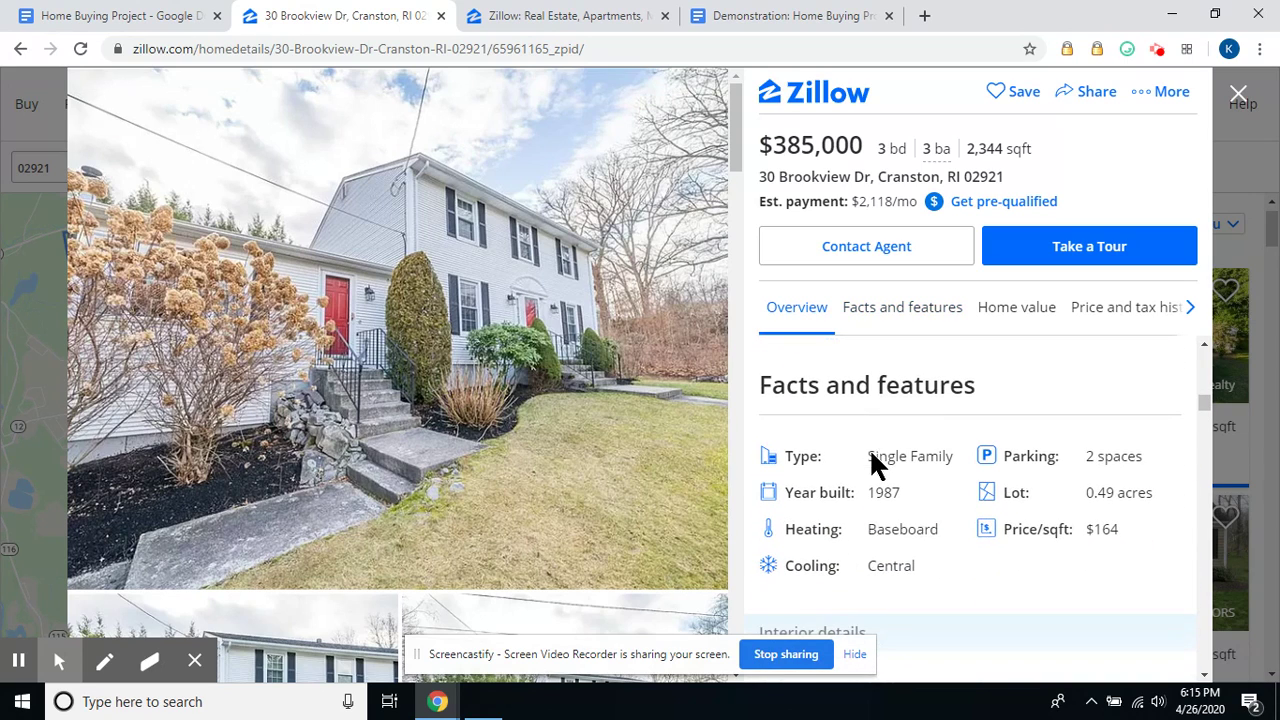
pyautogui.click(129, 20)
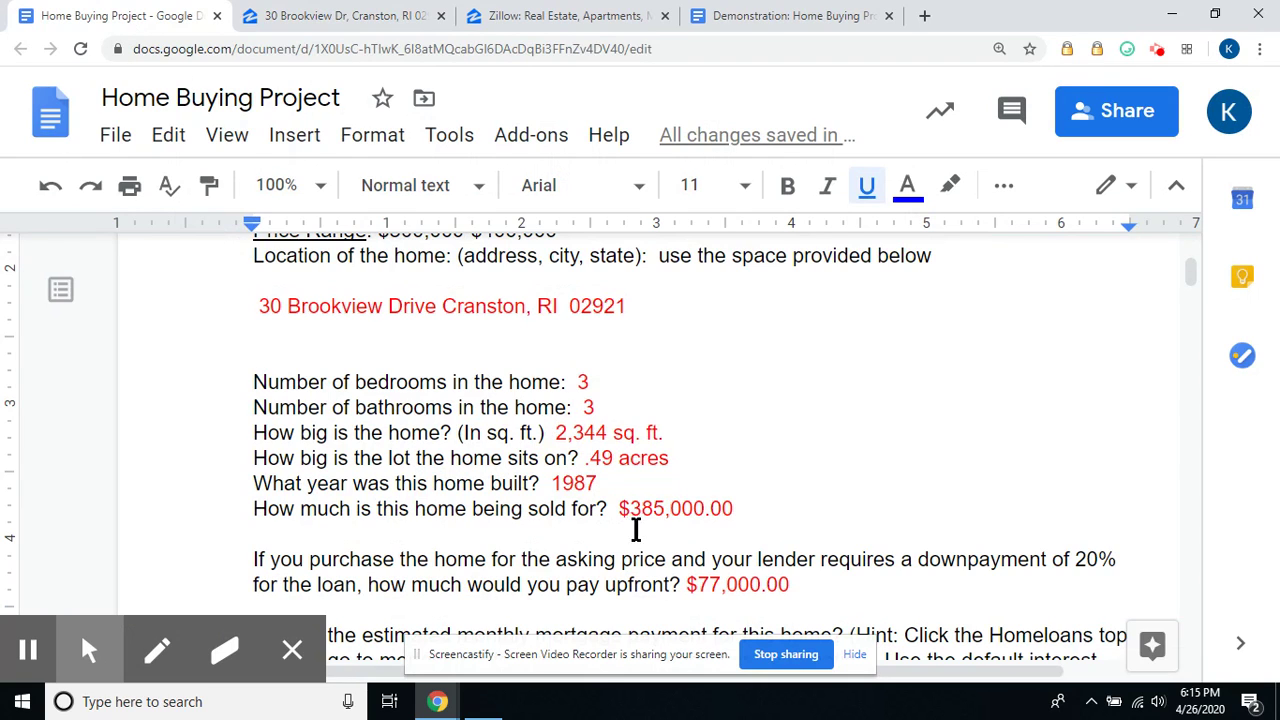
# Place the cursor in the 20% down payment question and bring up the Start menu.
pyautogui.scroll(-2, 624, 518)
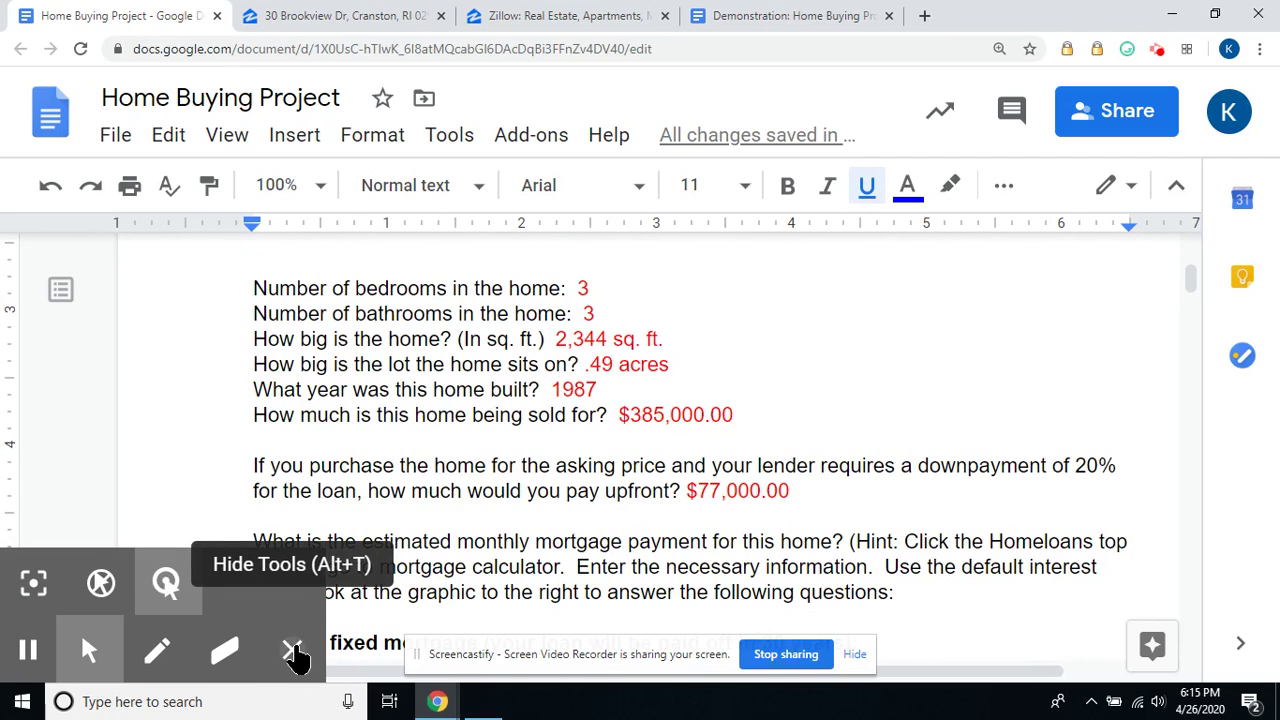
pyautogui.click(290, 650)
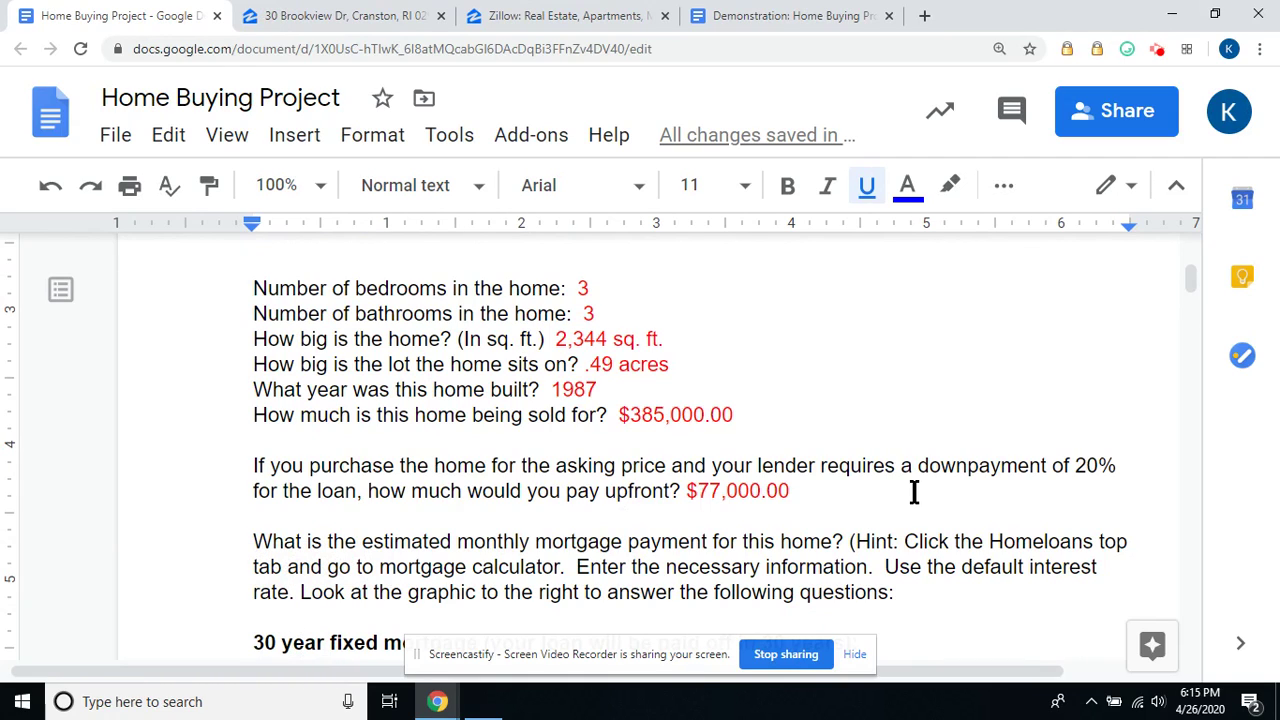
pyautogui.click(968, 465)
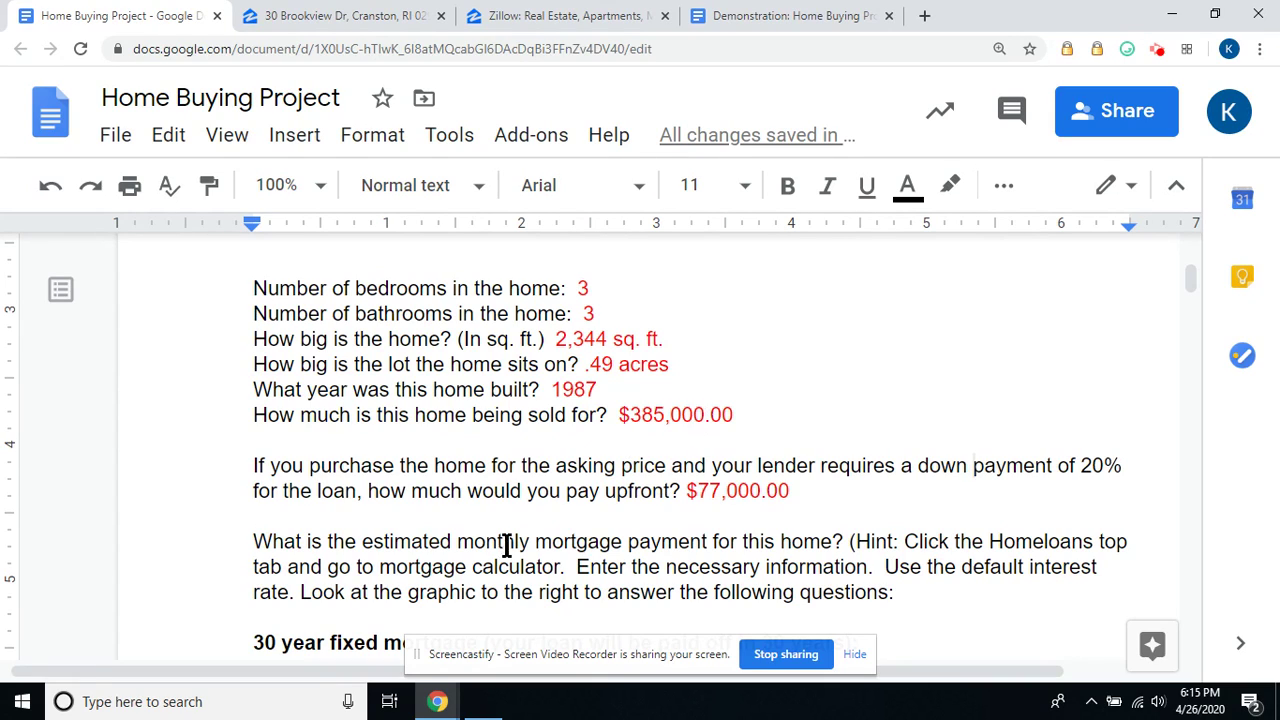
pyautogui.click(20, 704)
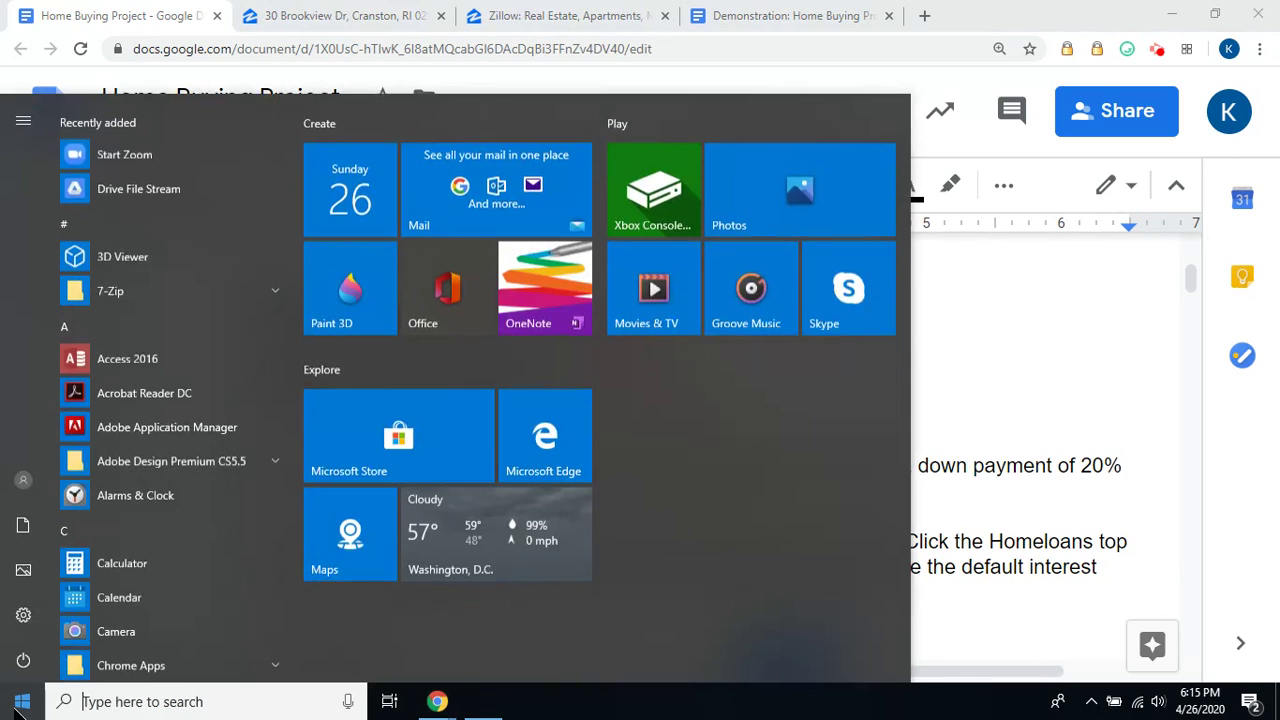
# Compute 385000*0.20 in Calculator to confirm 77,000, then close it.
pyautogui.click(98, 566)
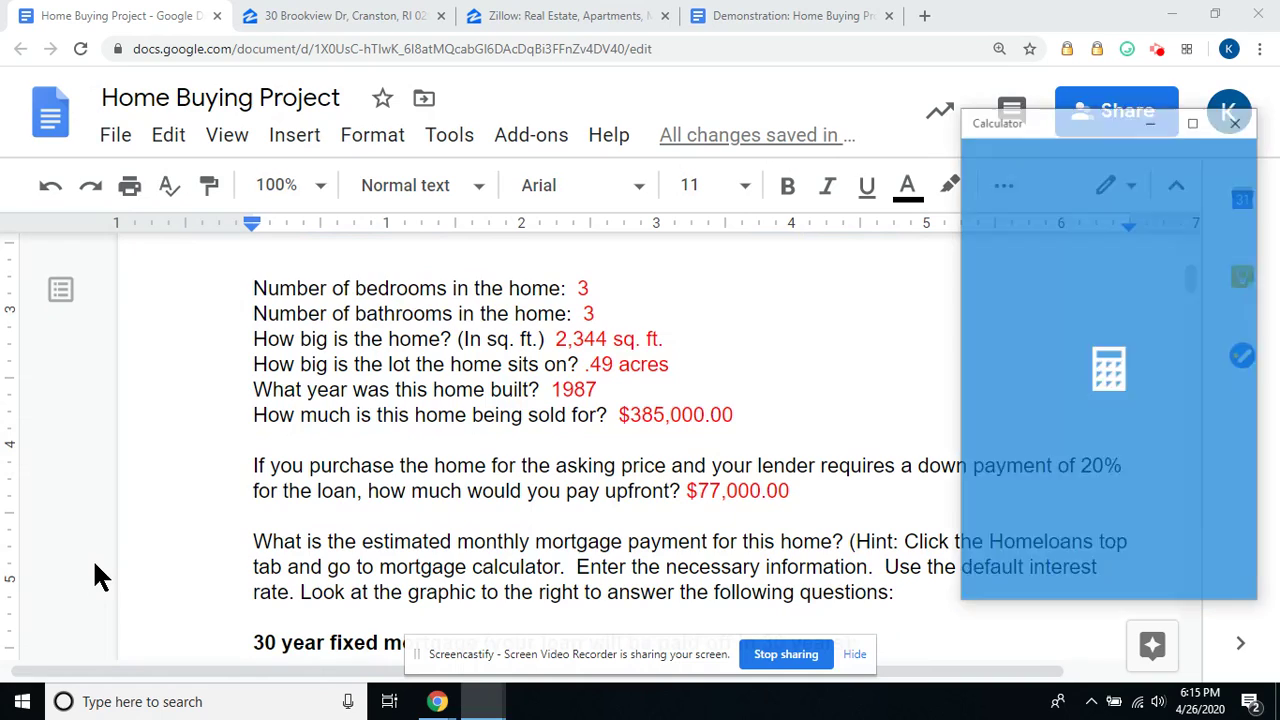
pyautogui.write('3850000')
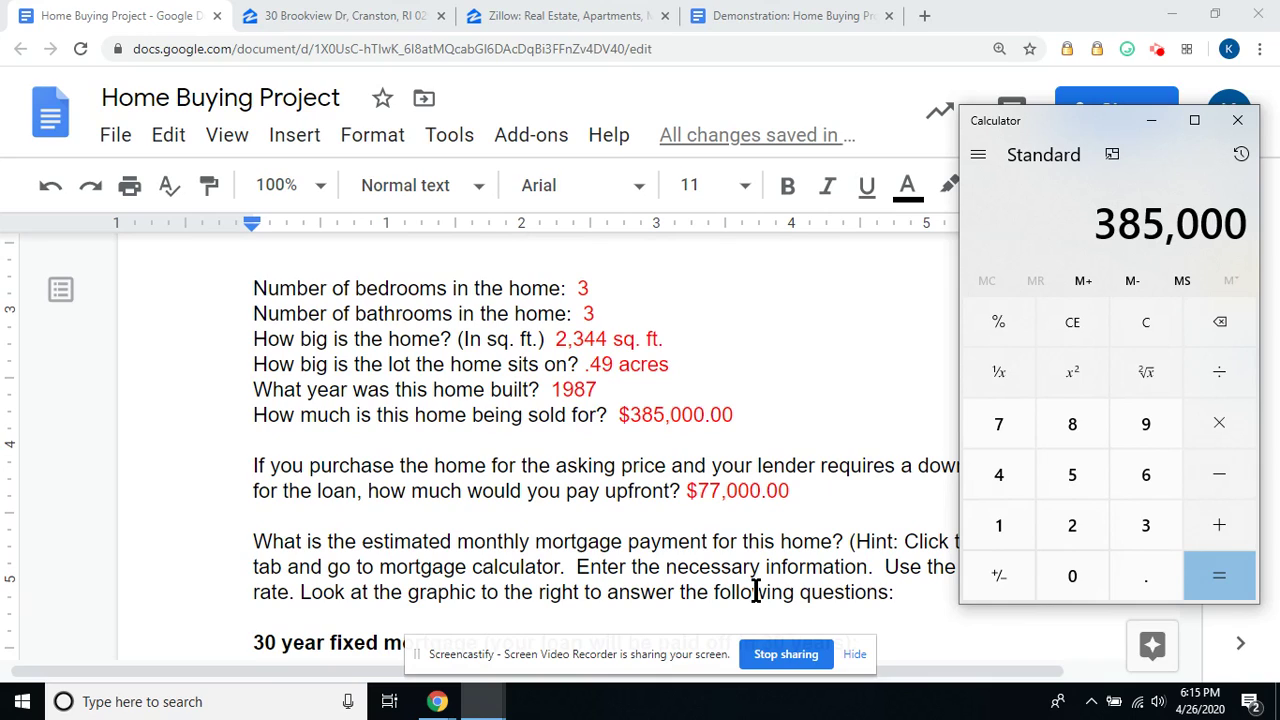
pyautogui.write('*0.20')
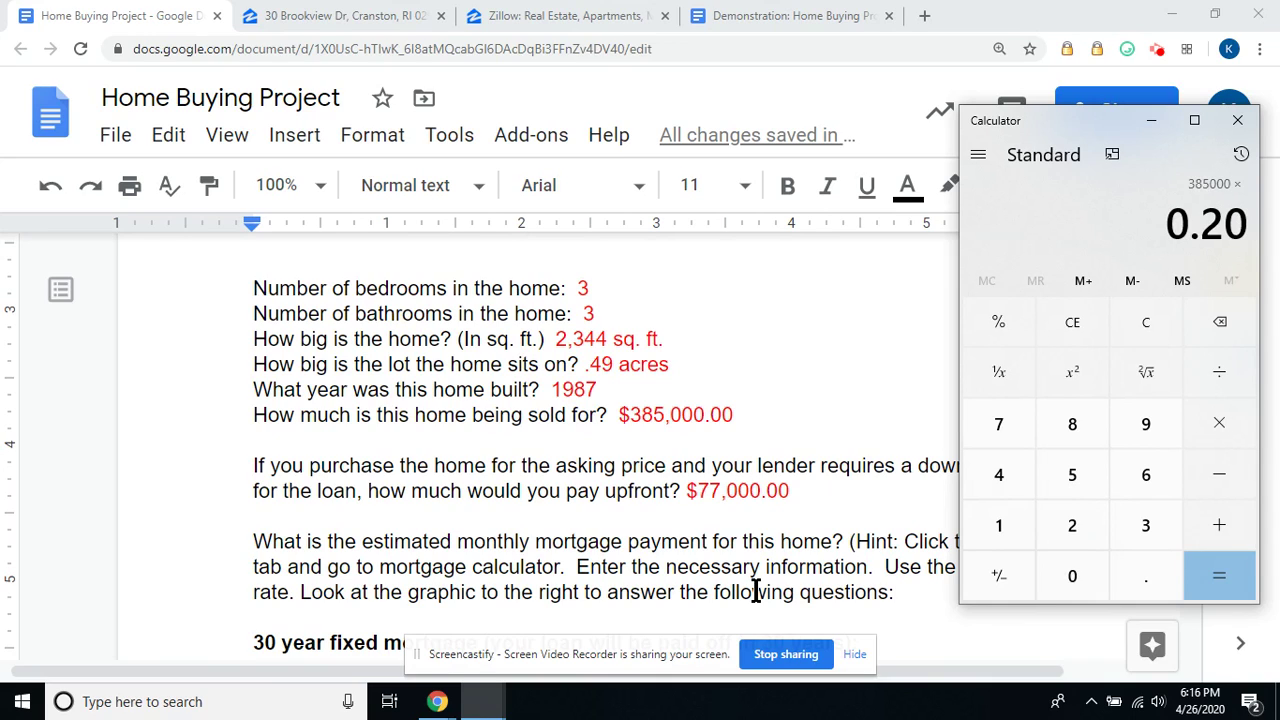
pyautogui.press('Return')
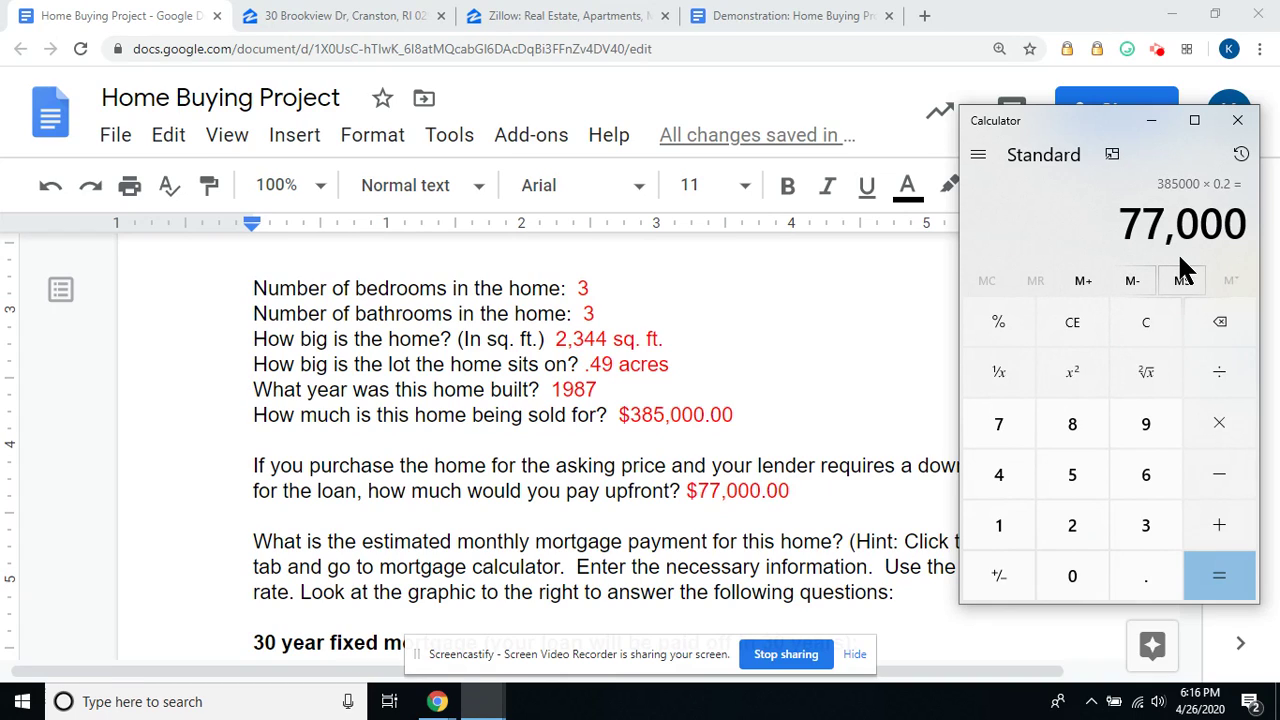
pyautogui.click(1237, 120)
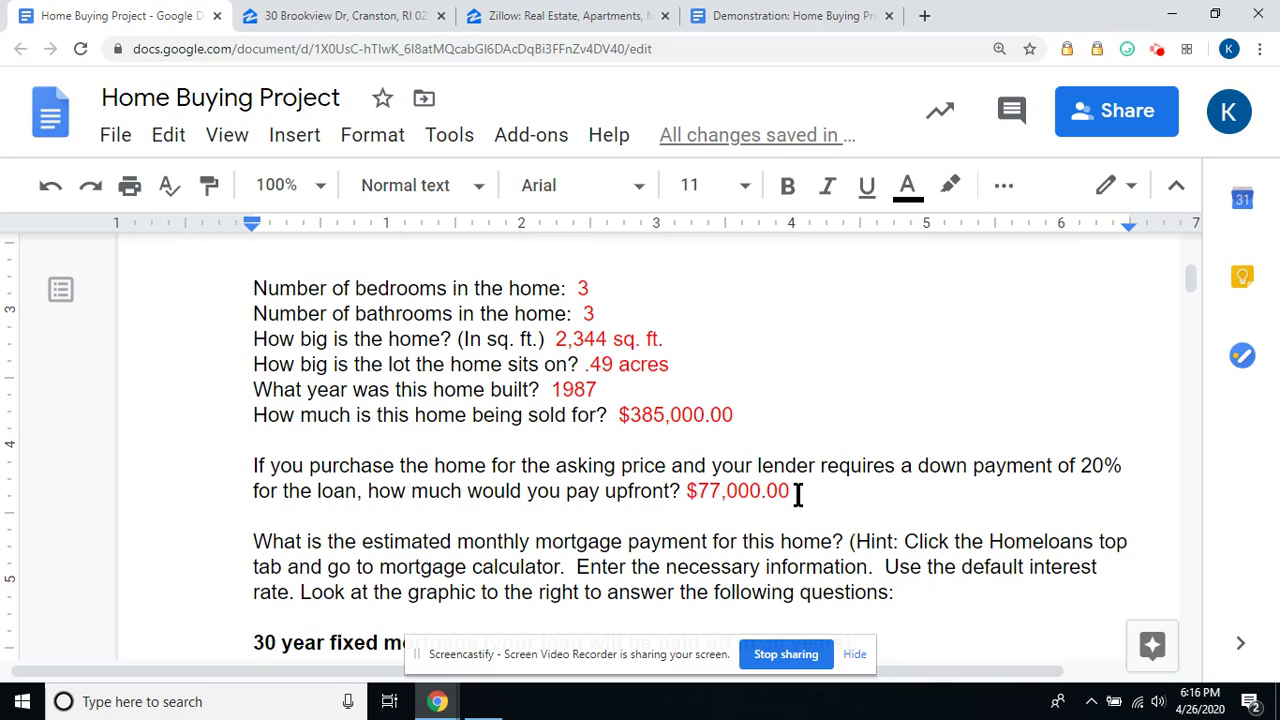
# Review the 30-year mortgage answers, then switch to the 30 Brookview Dr Zillow tab.
pyautogui.scroll(-1, 434, 451)
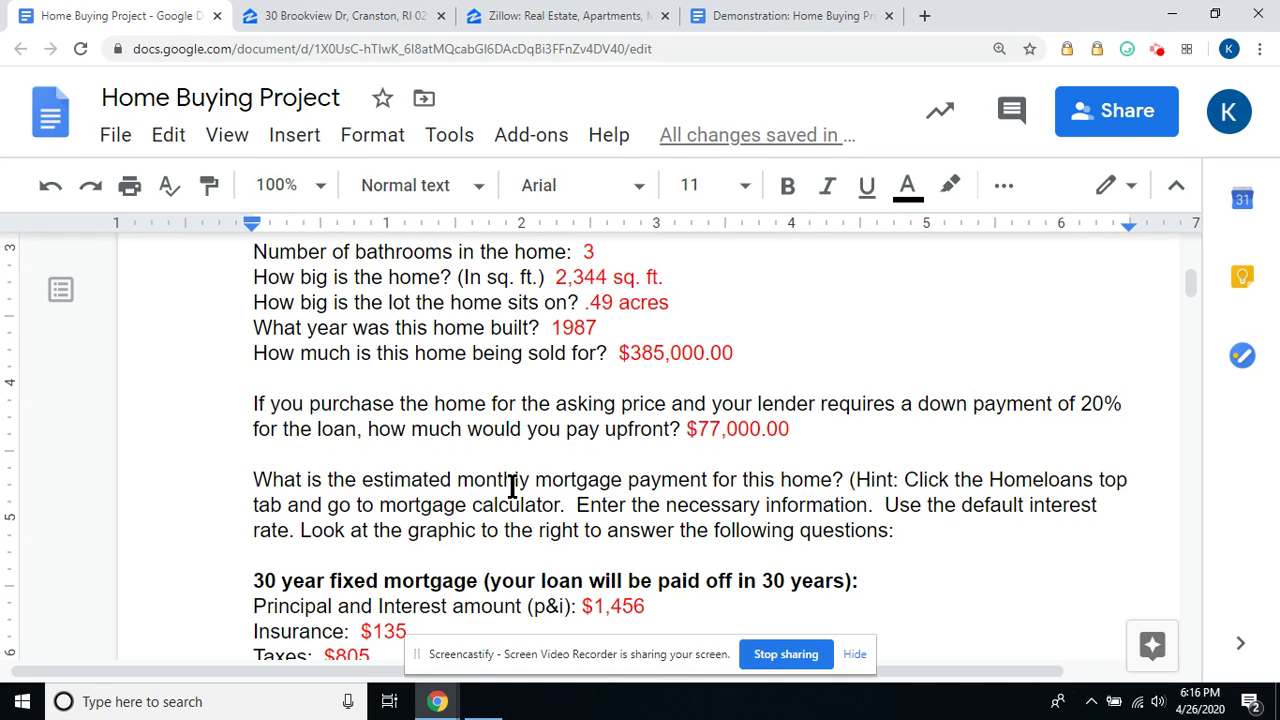
pyautogui.scroll(-1, 512, 488)
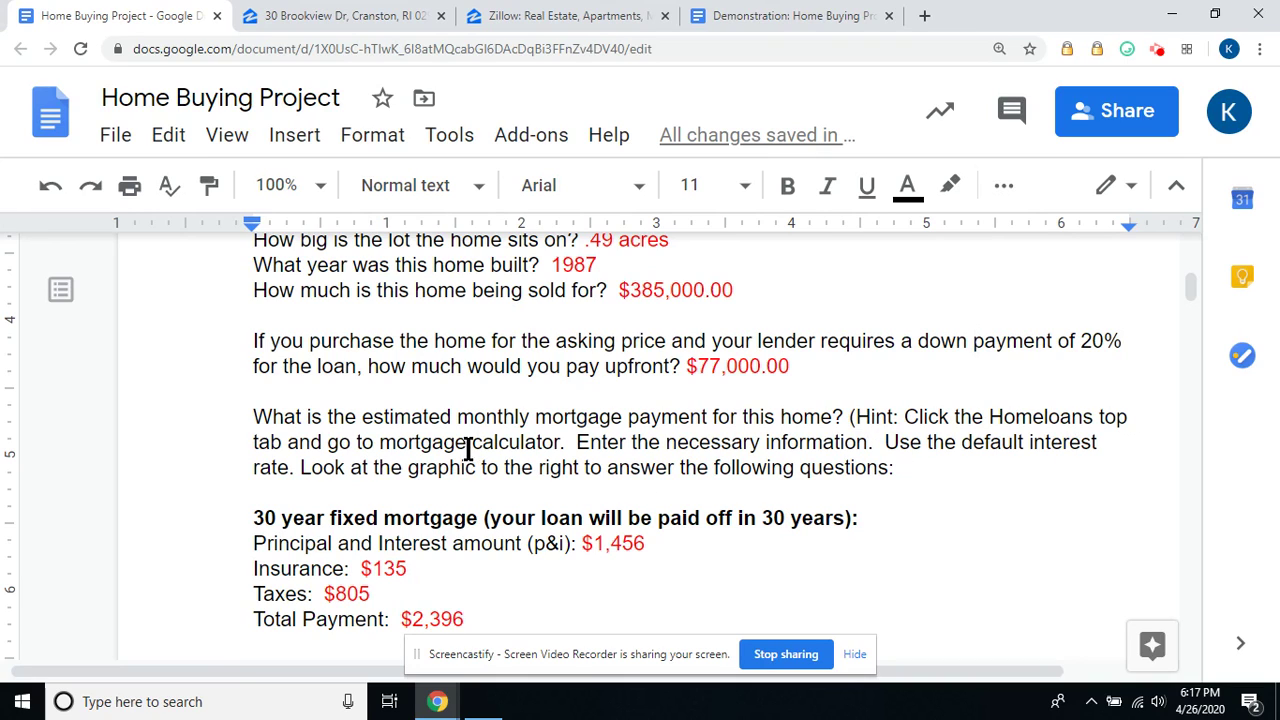
pyautogui.click(328, 16)
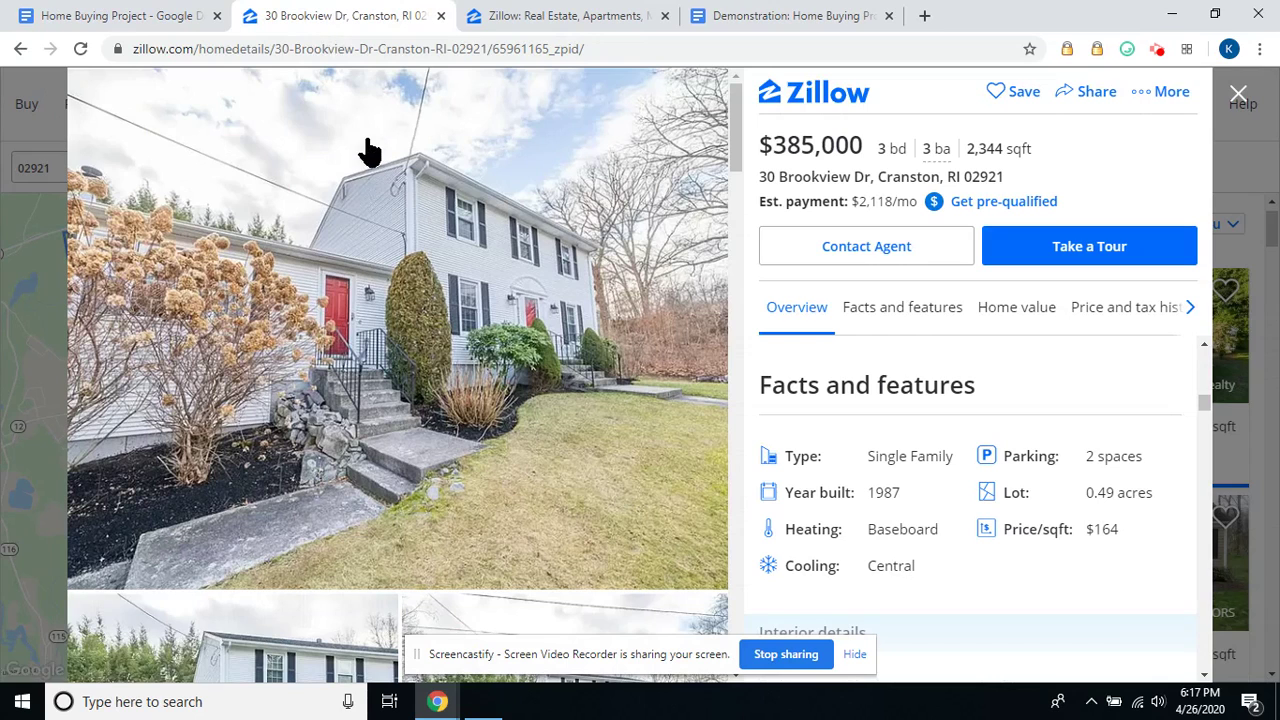
# Leave the listing and go to Zillow's Mortgage calculator under Home Loans.
pyautogui.click(1238, 95)
pyautogui.click(1238, 95)
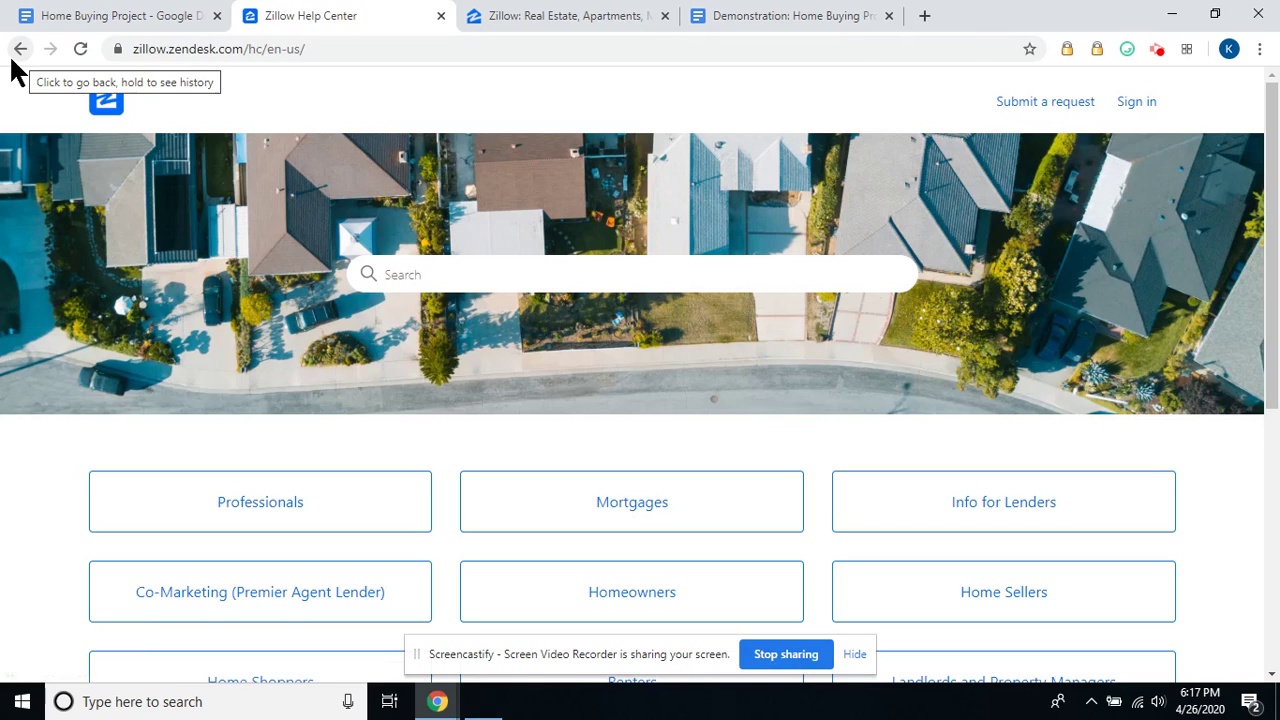
pyautogui.click(19, 52)
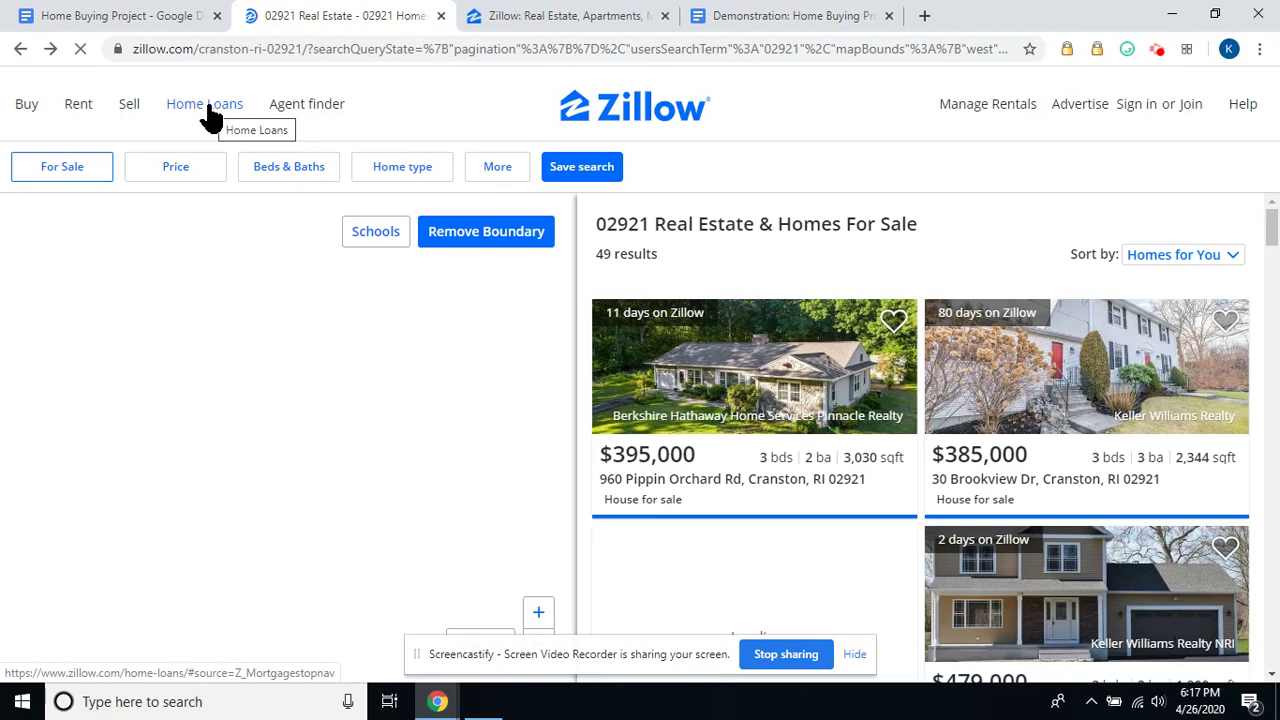
pyautogui.moveTo(210, 115)
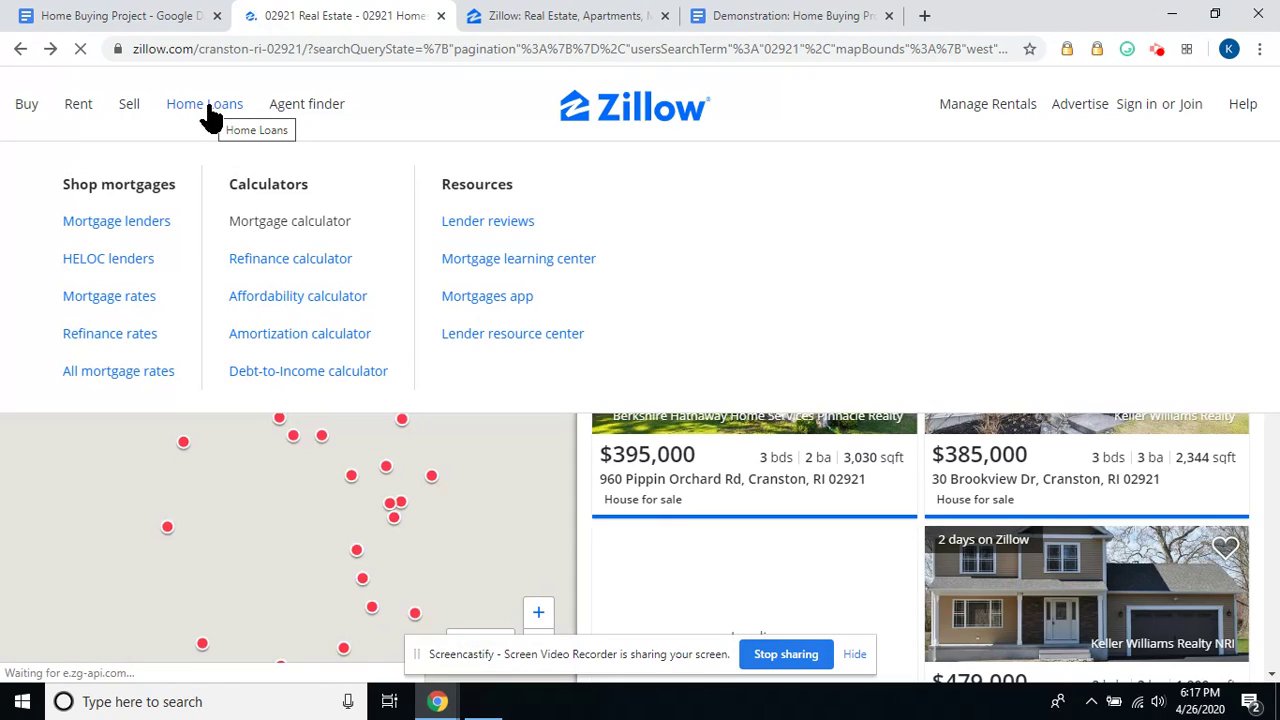
pyautogui.click(244, 230)
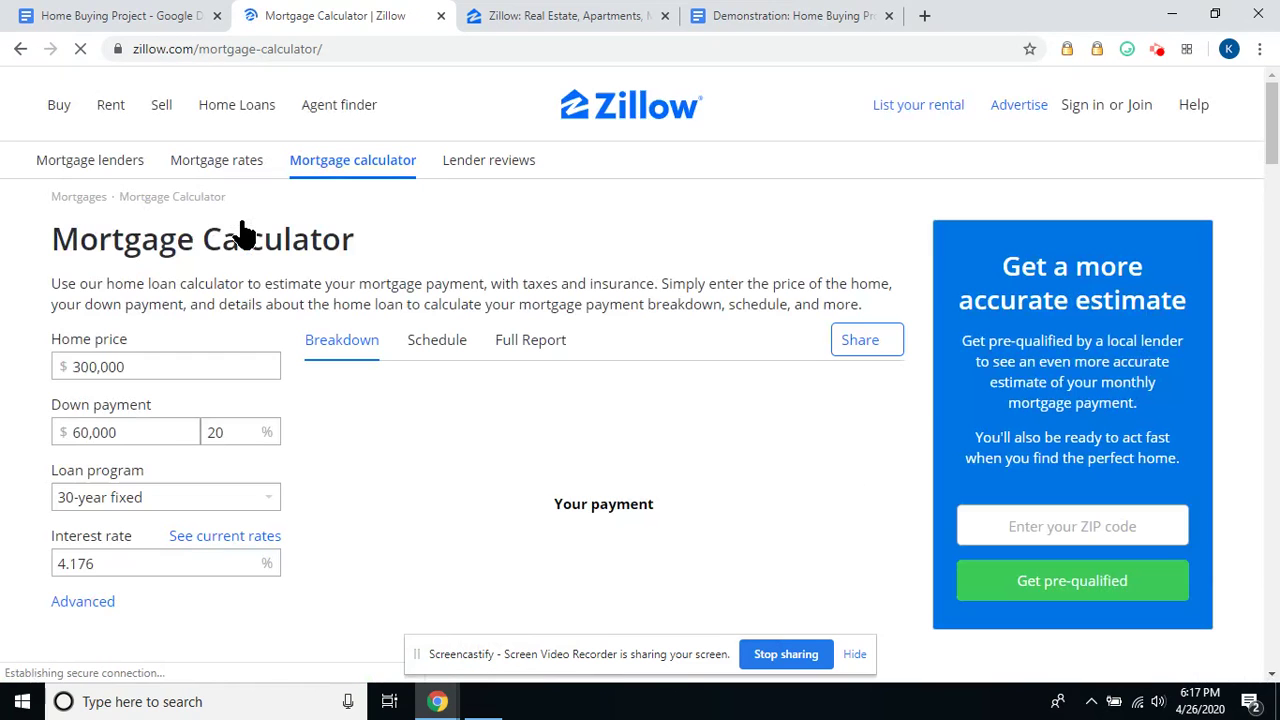
pyautogui.scroll(-1, 229, 366)
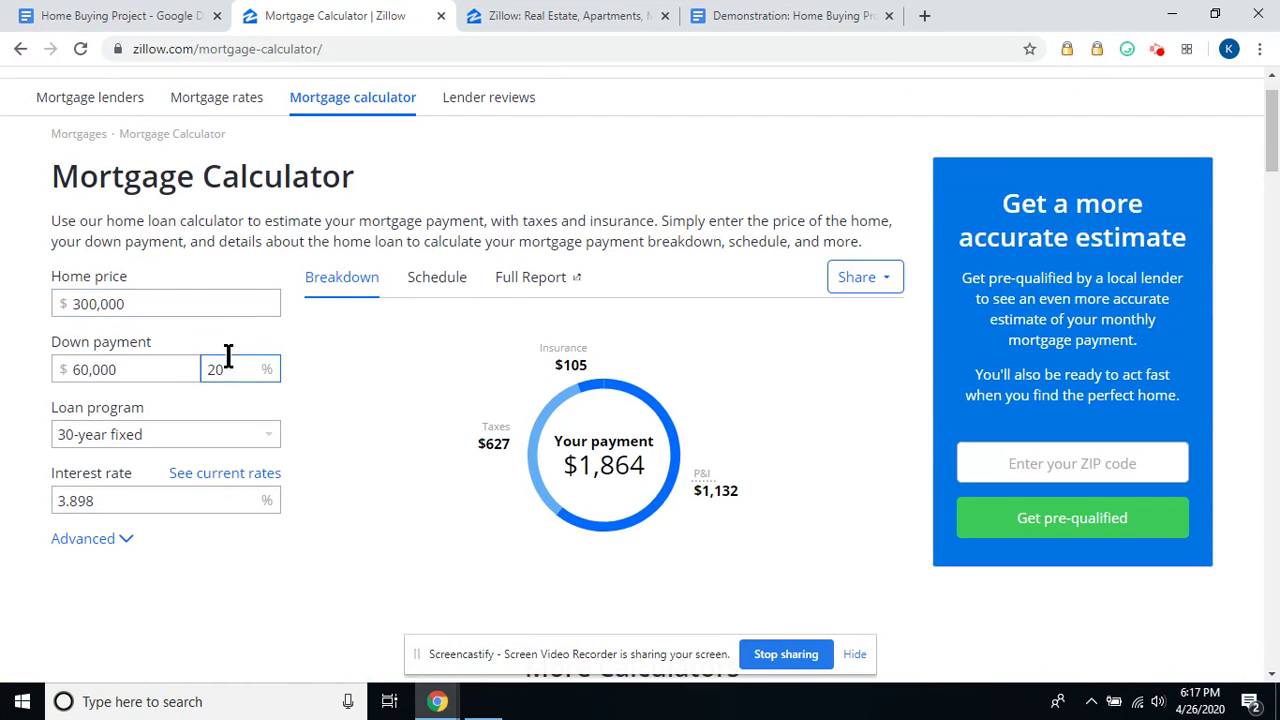
# Set the calculator's home price to 385,000, giving $77,000 down and a $2,392 payment.
pyautogui.click(152, 22)
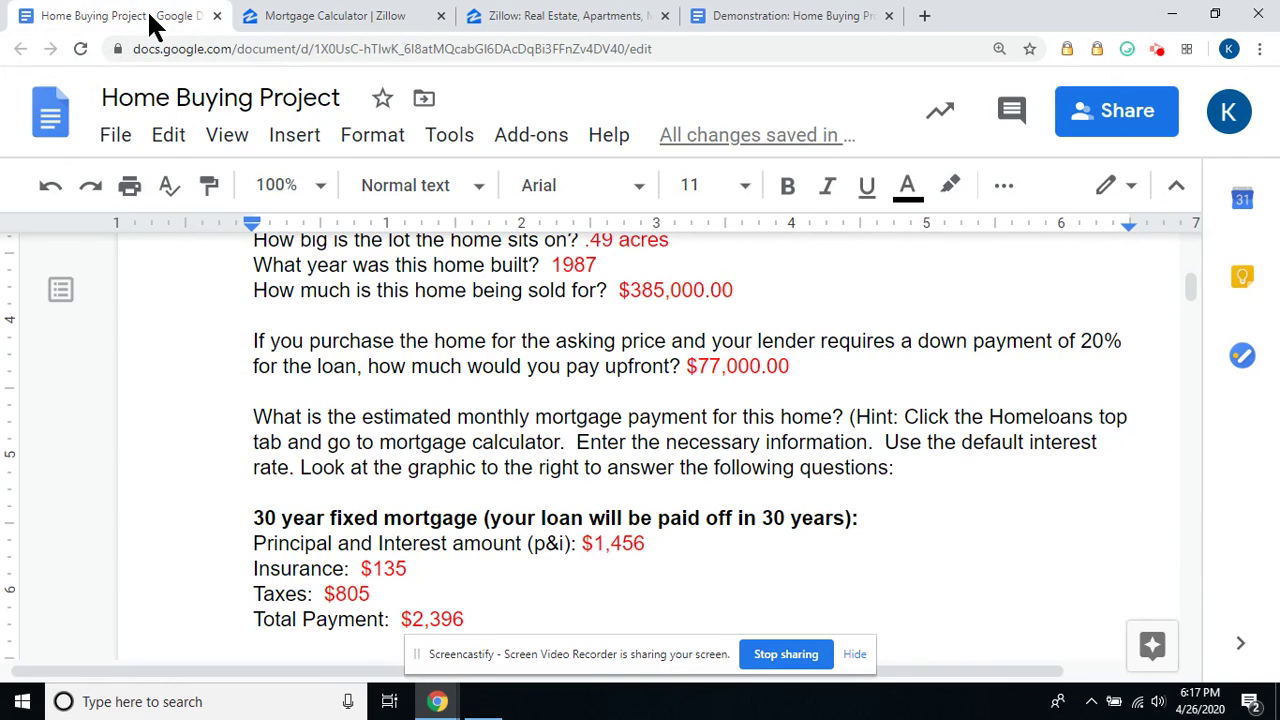
pyautogui.click(289, 18)
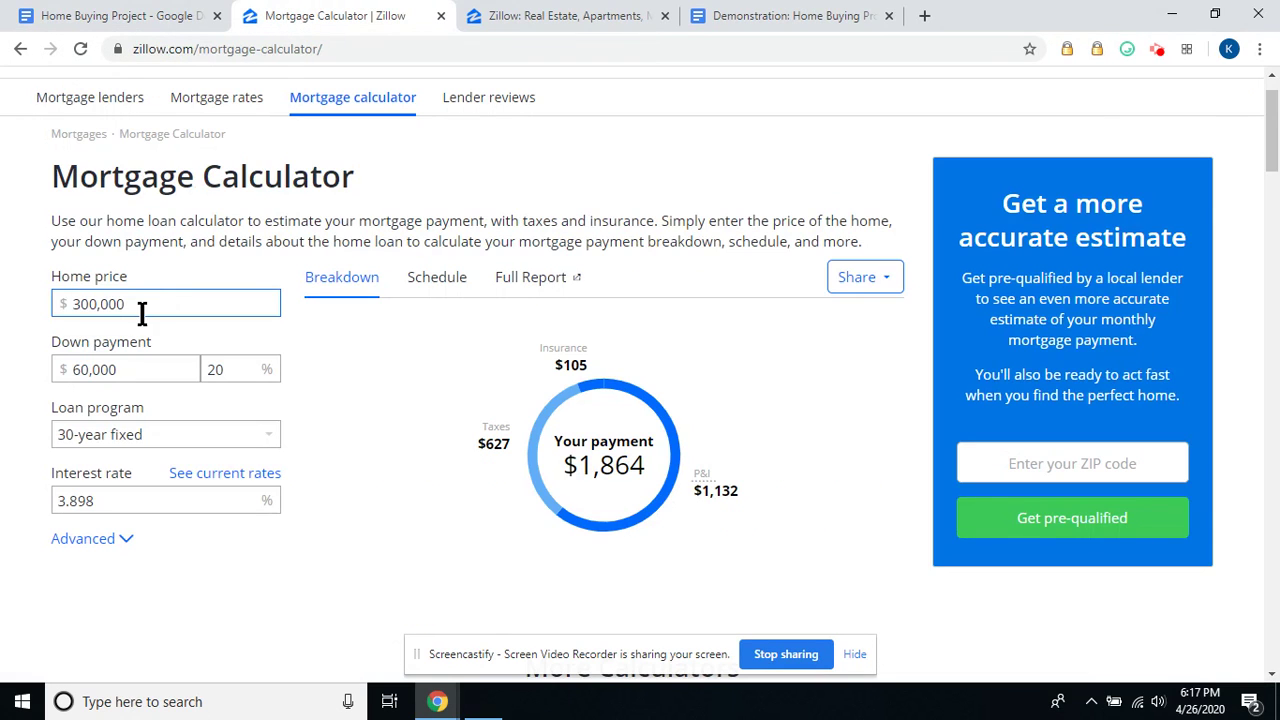
pyautogui.moveTo(130, 306); pyautogui.dragTo(73, 315)
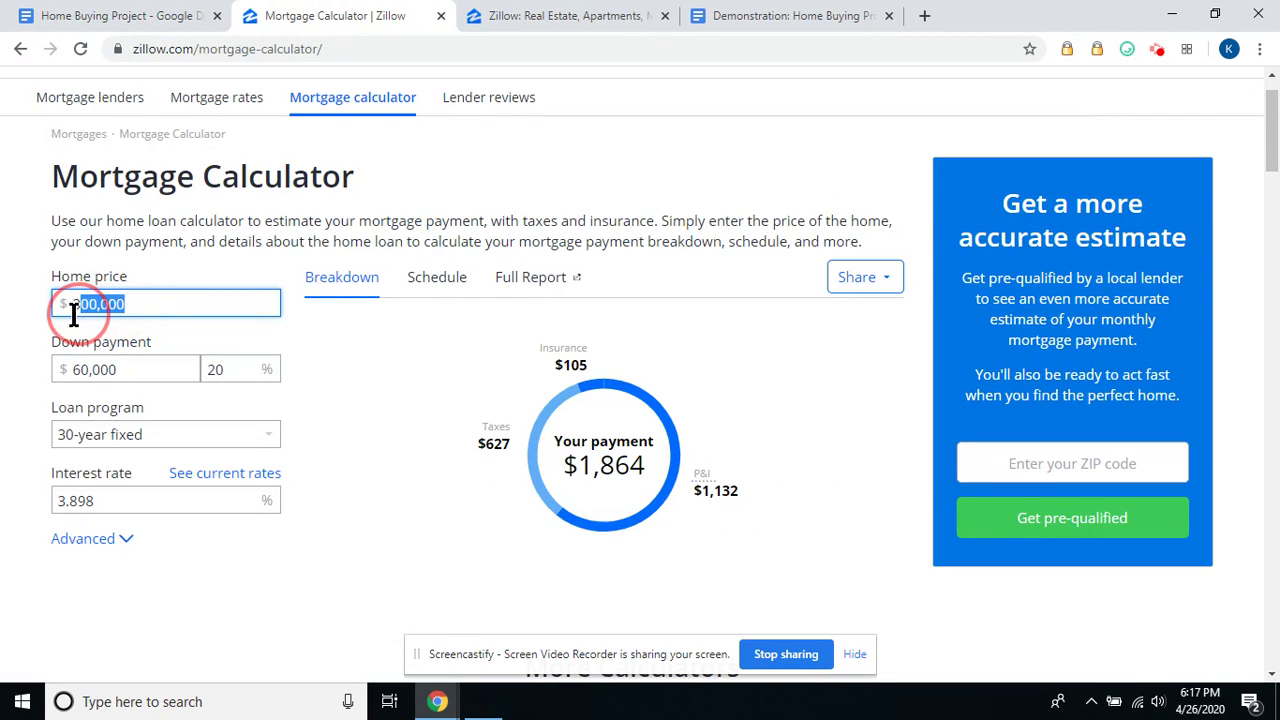
pyautogui.write('450')
pyautogui.write('00')
pyautogui.click(145, 370)
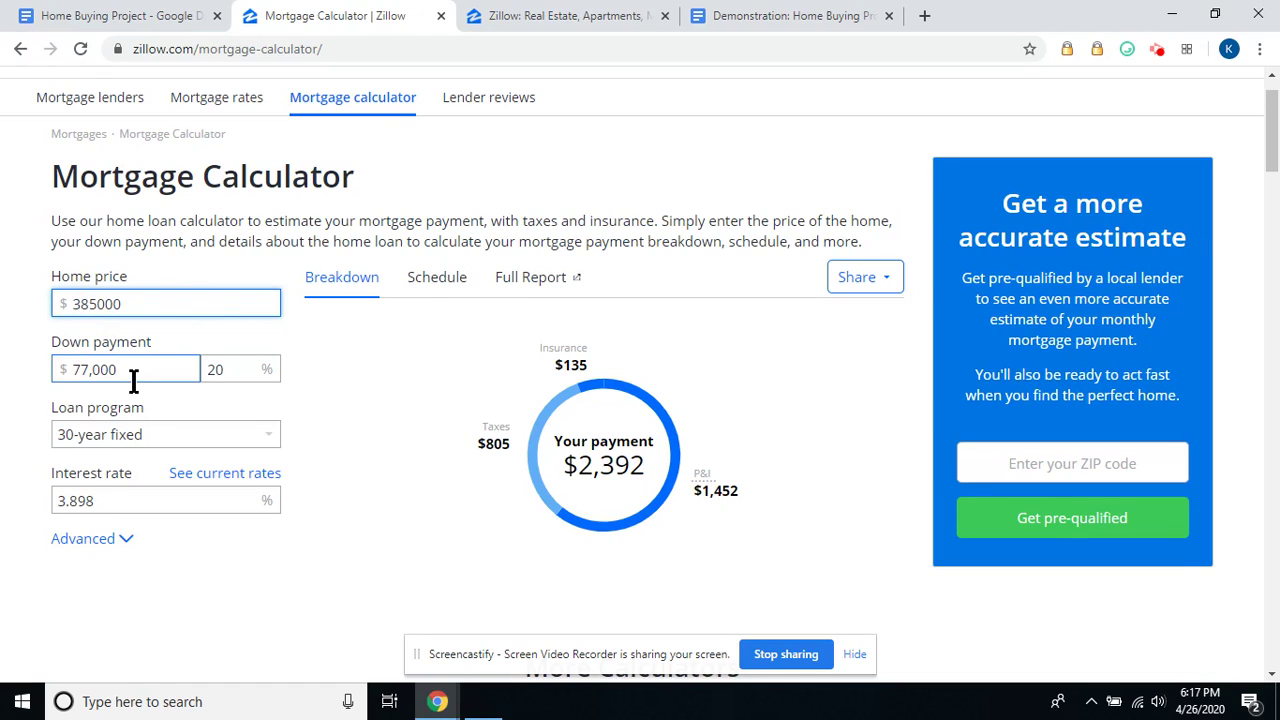
pyautogui.click(232, 374)
pyautogui.click(160, 377)
pyautogui.click(93, 14)
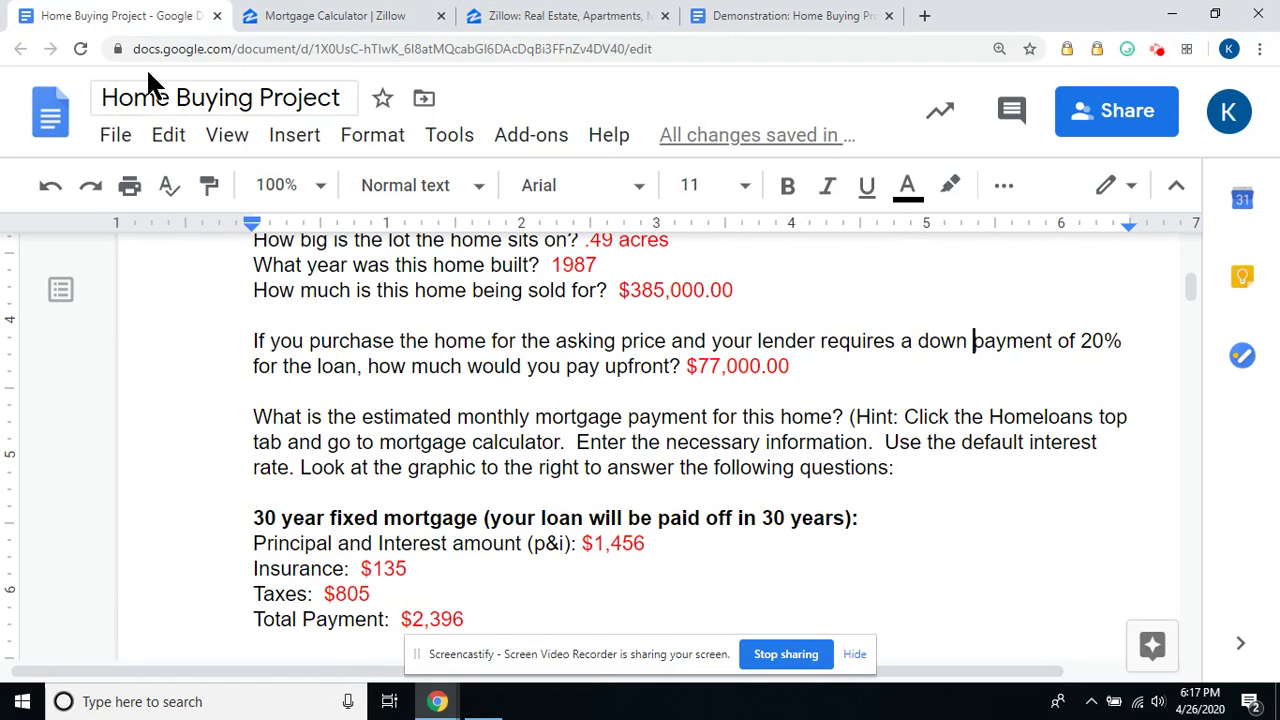
pyautogui.click(325, 28)
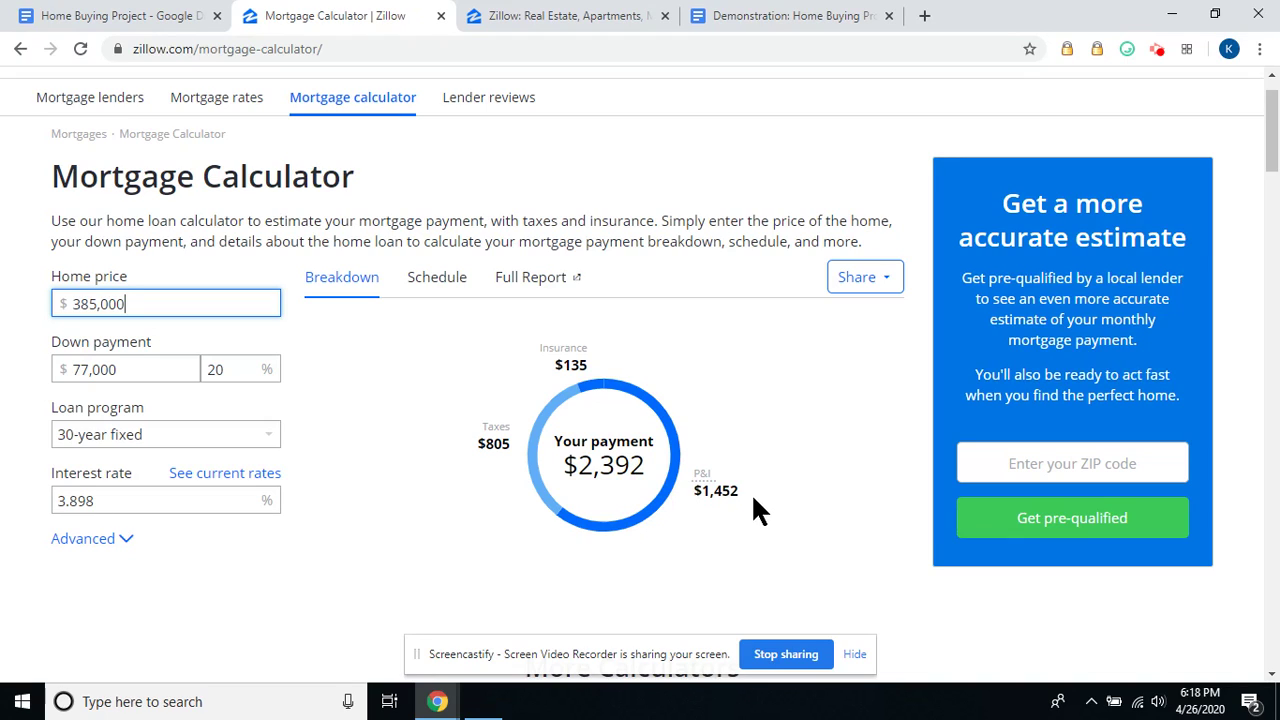
pyautogui.click(696, 504)
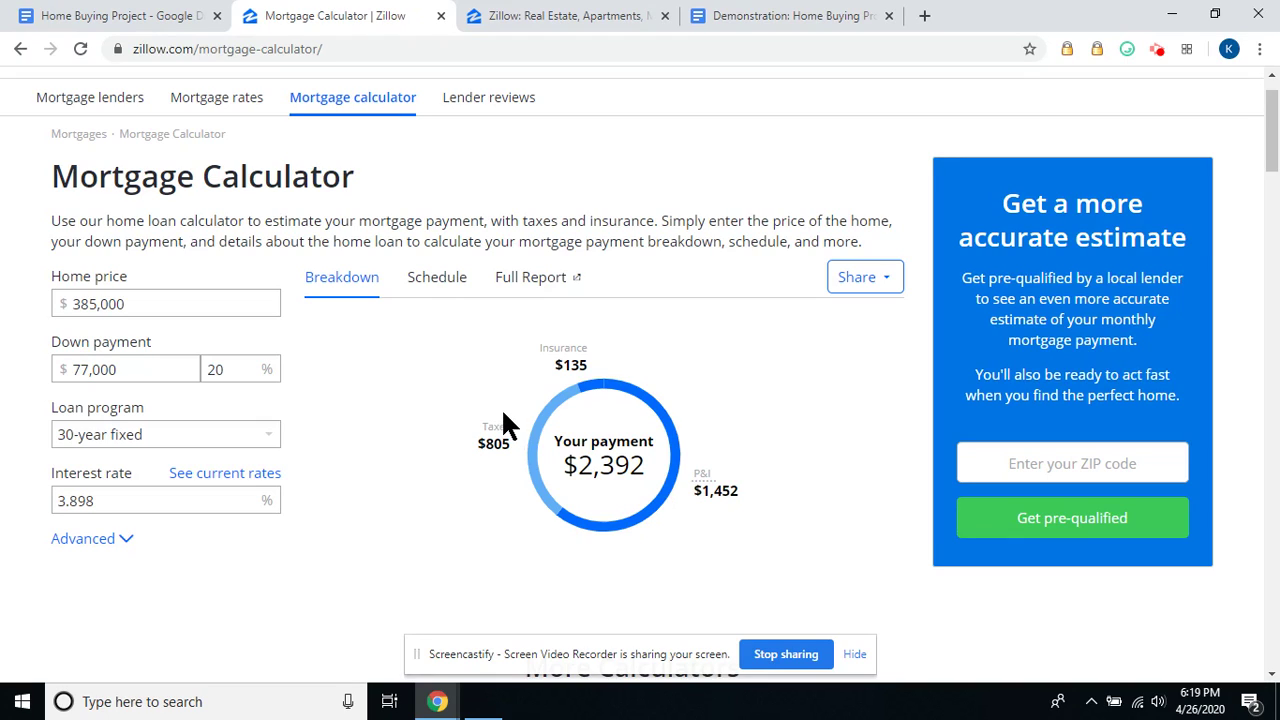
# Change the principal and interest answer from $1,456 to $1,452 to match the calculator.
pyautogui.click(86, 16)
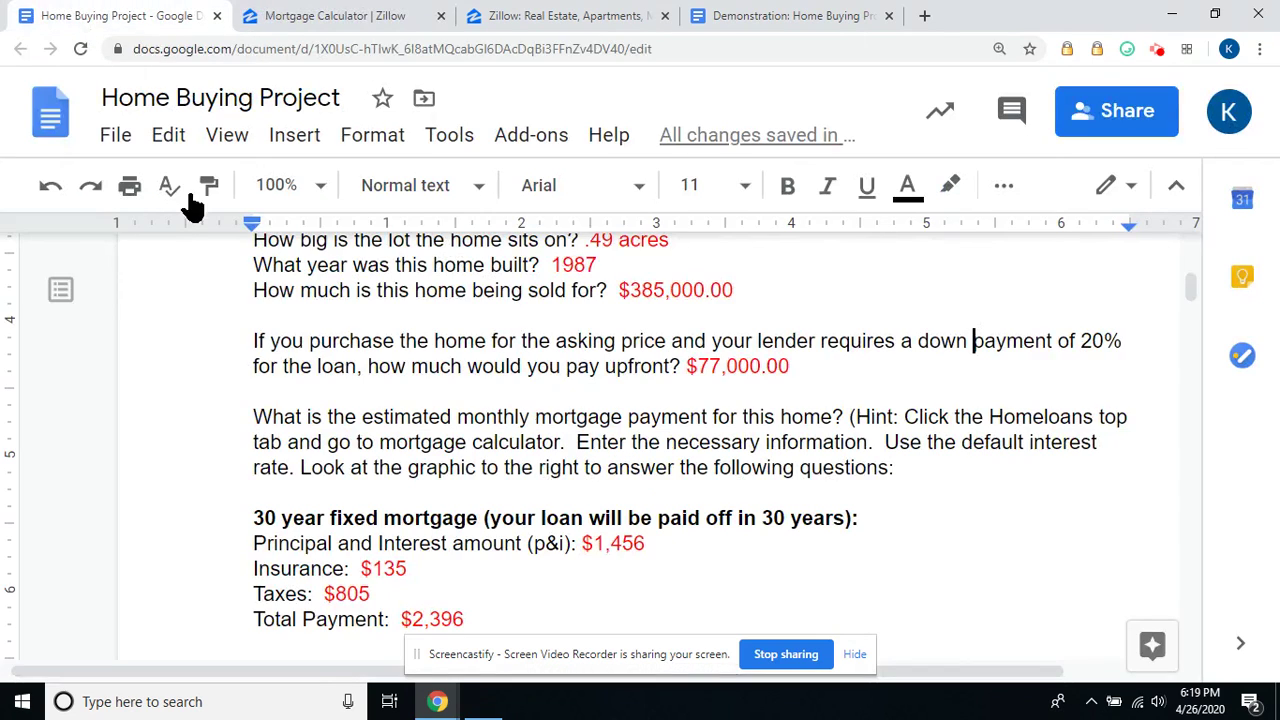
pyautogui.scroll(-2, 585, 490)
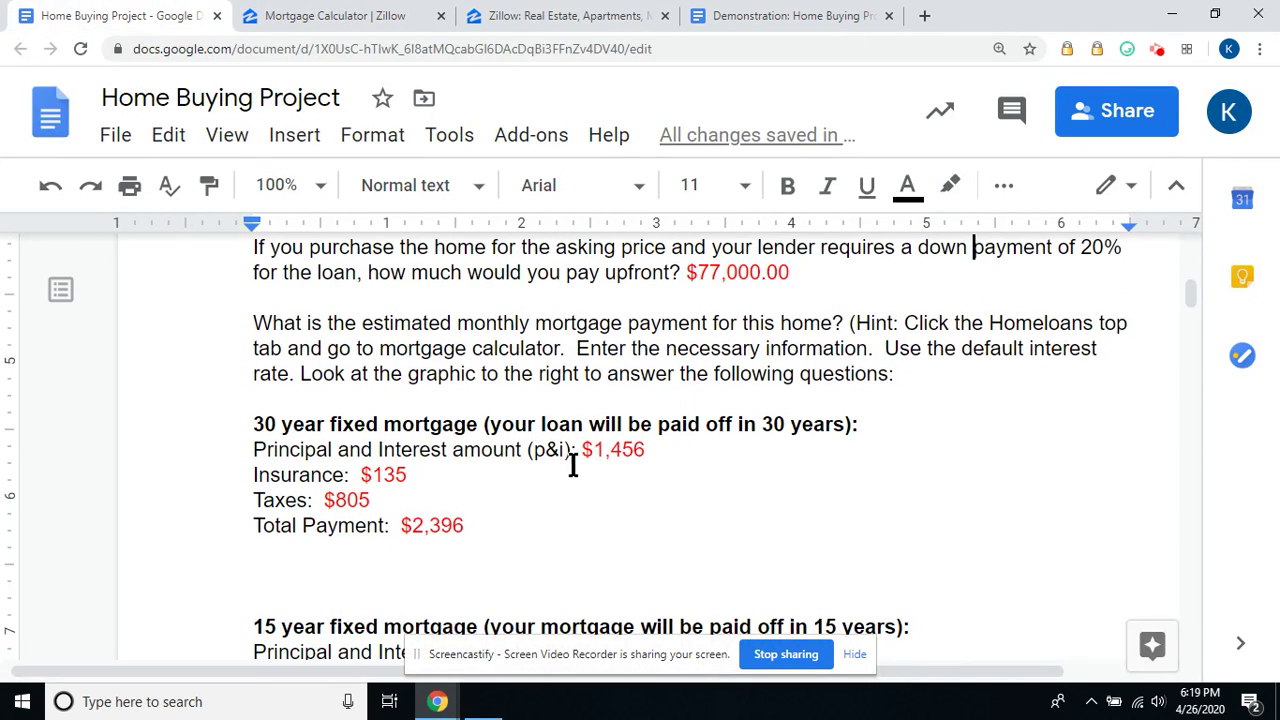
pyautogui.click(390, 22)
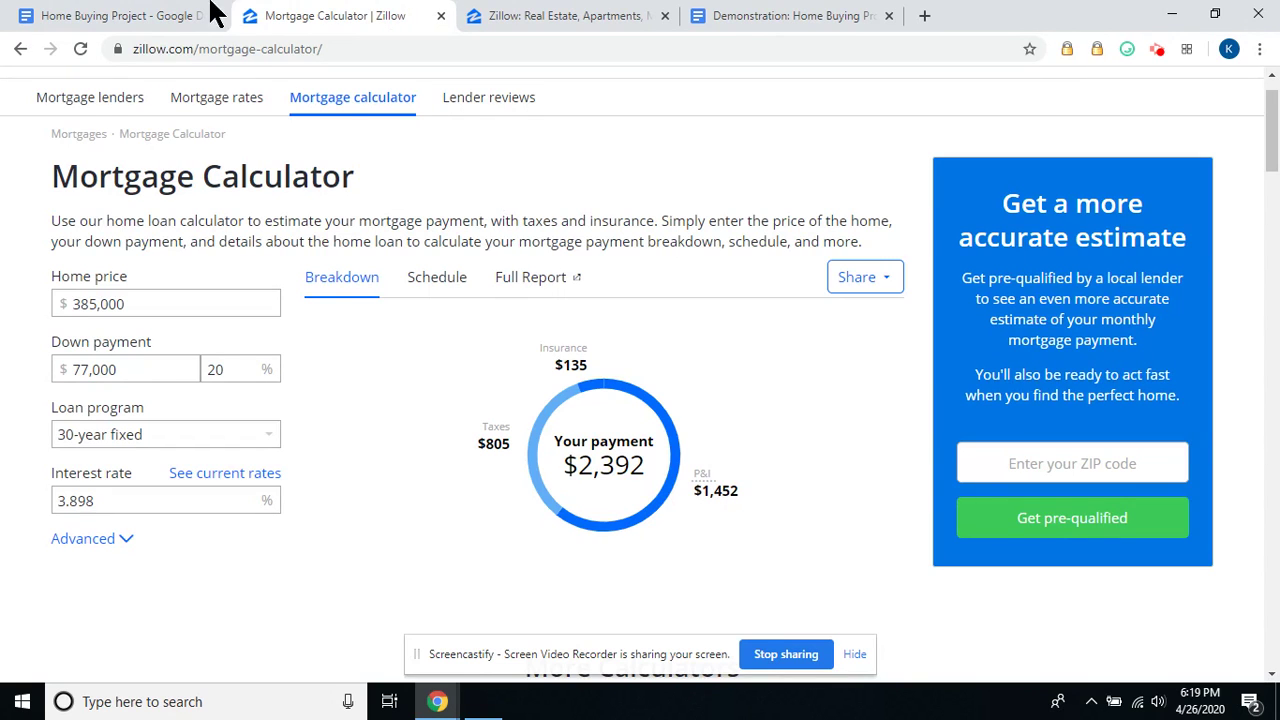
pyautogui.click(157, 18)
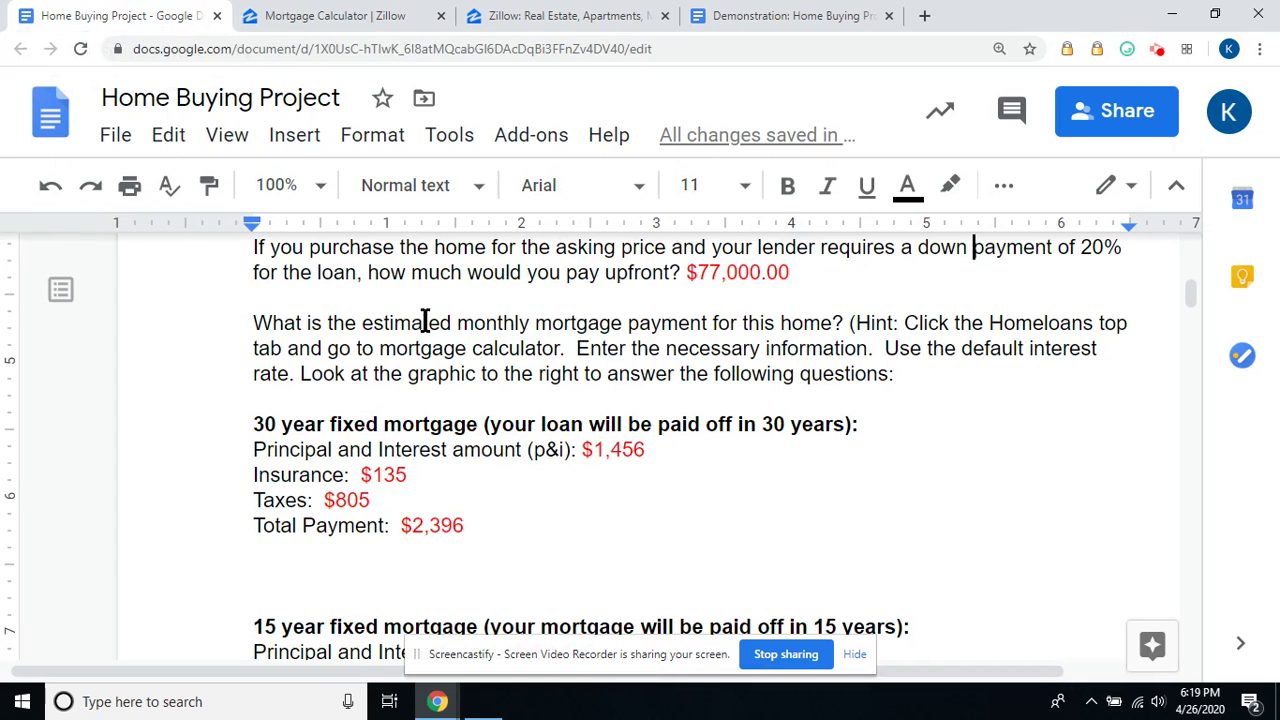
pyautogui.click(632, 450)
pyautogui.press('BackSpace')
pyautogui.write('2')
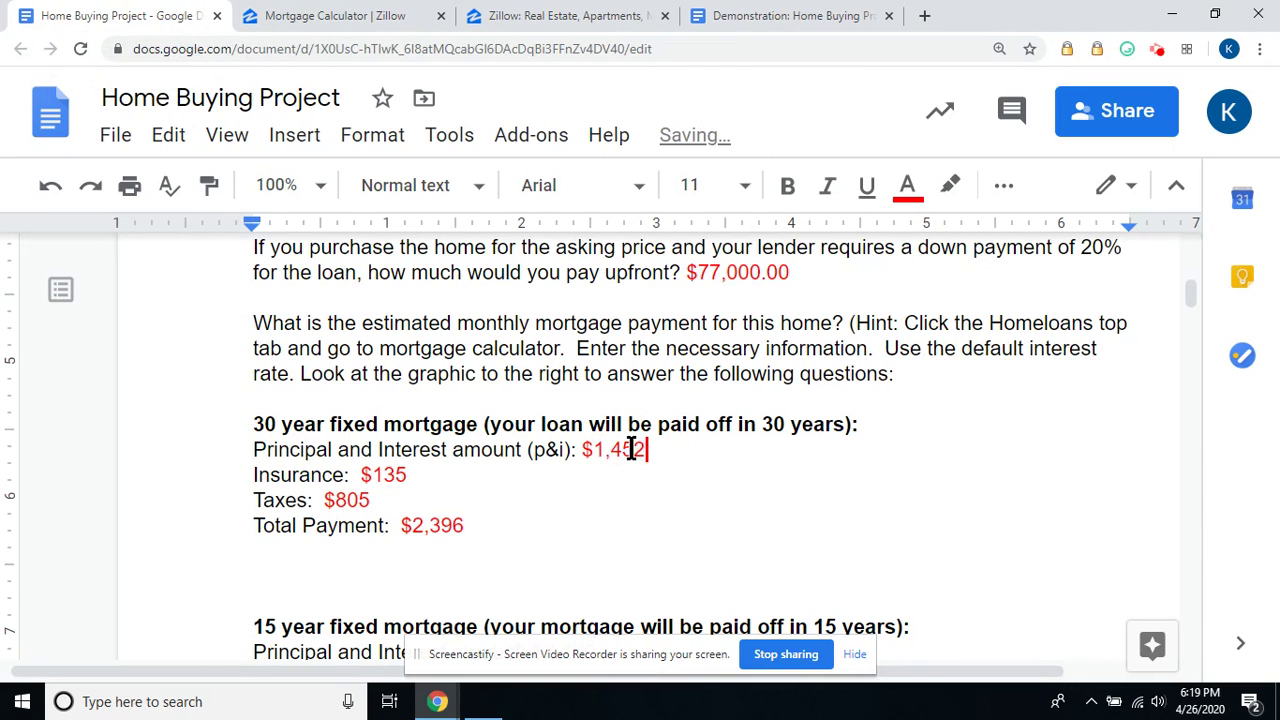
# Compare the worksheet's mortgage figures against the calculator breakdown again.
pyautogui.click(335, 22)
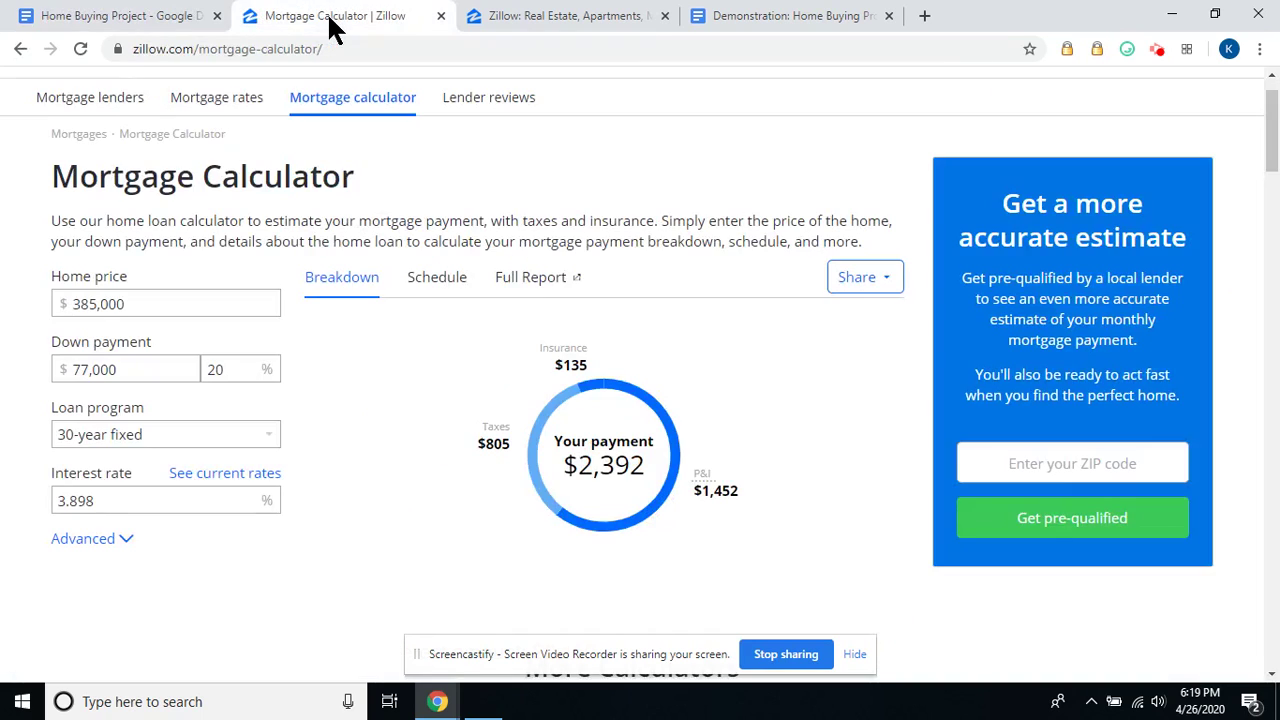
pyautogui.click(162, 15)
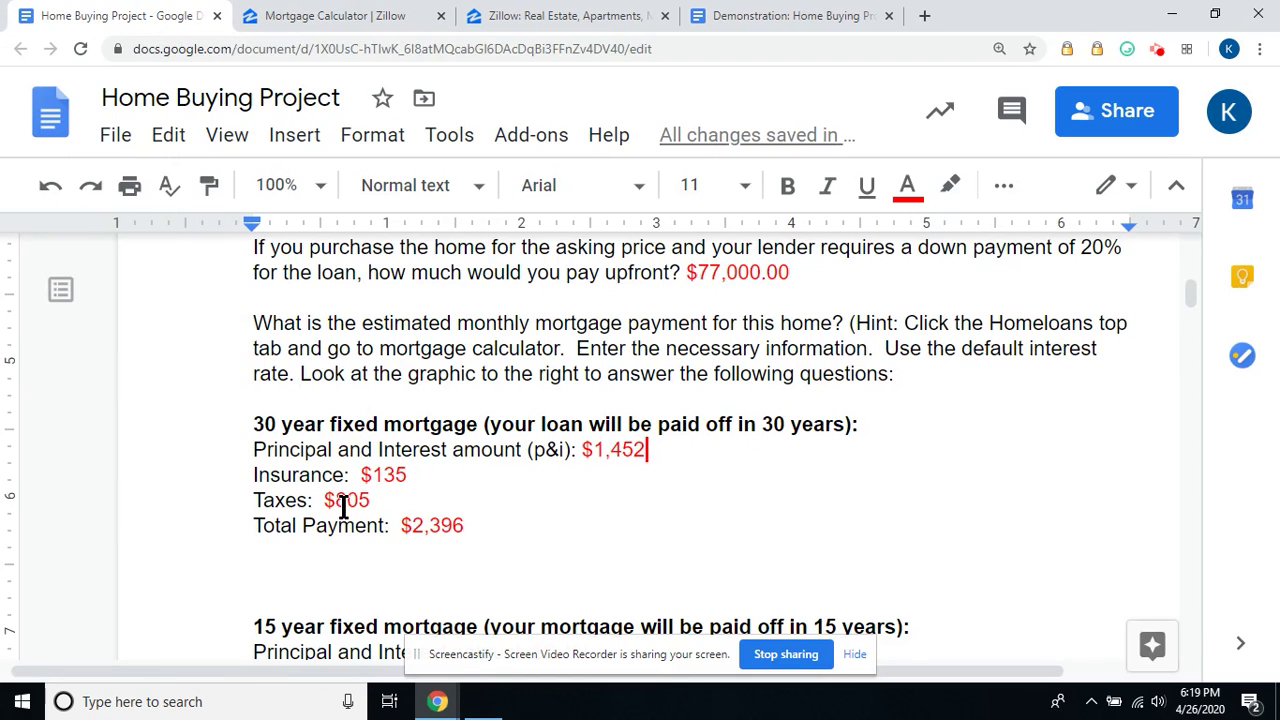
pyautogui.click(334, 17)
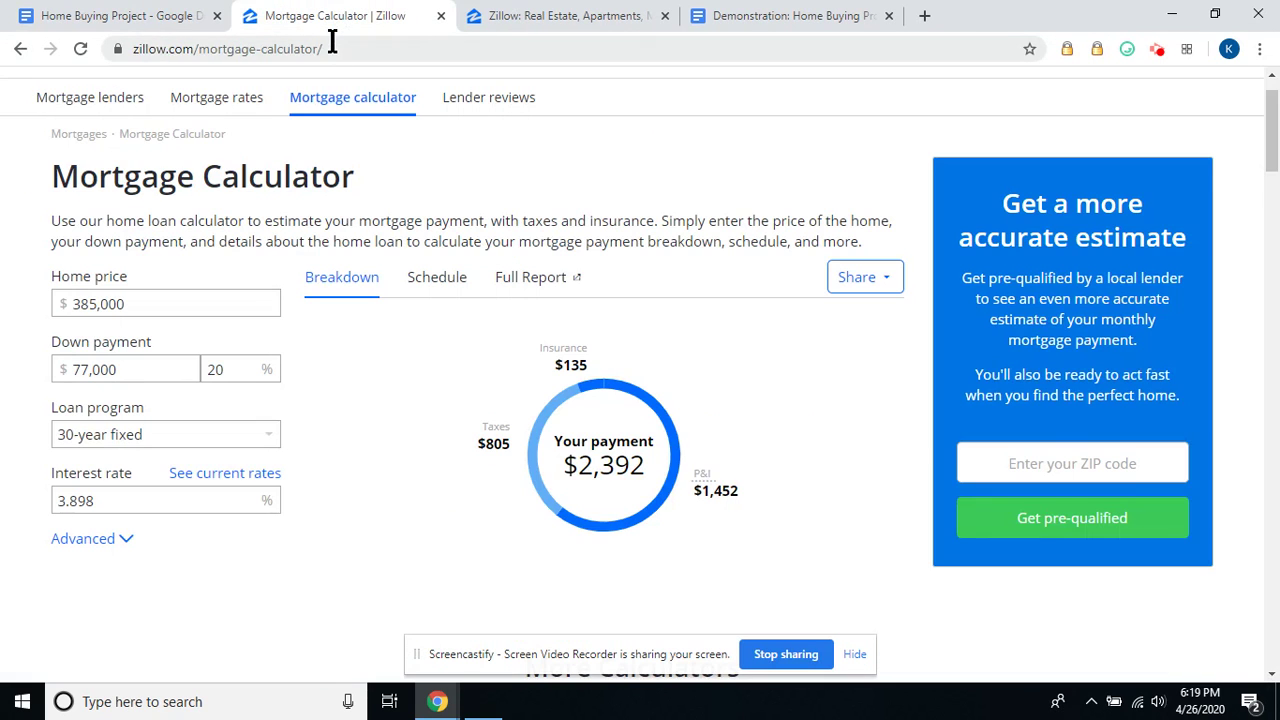
pyautogui.click(137, 20)
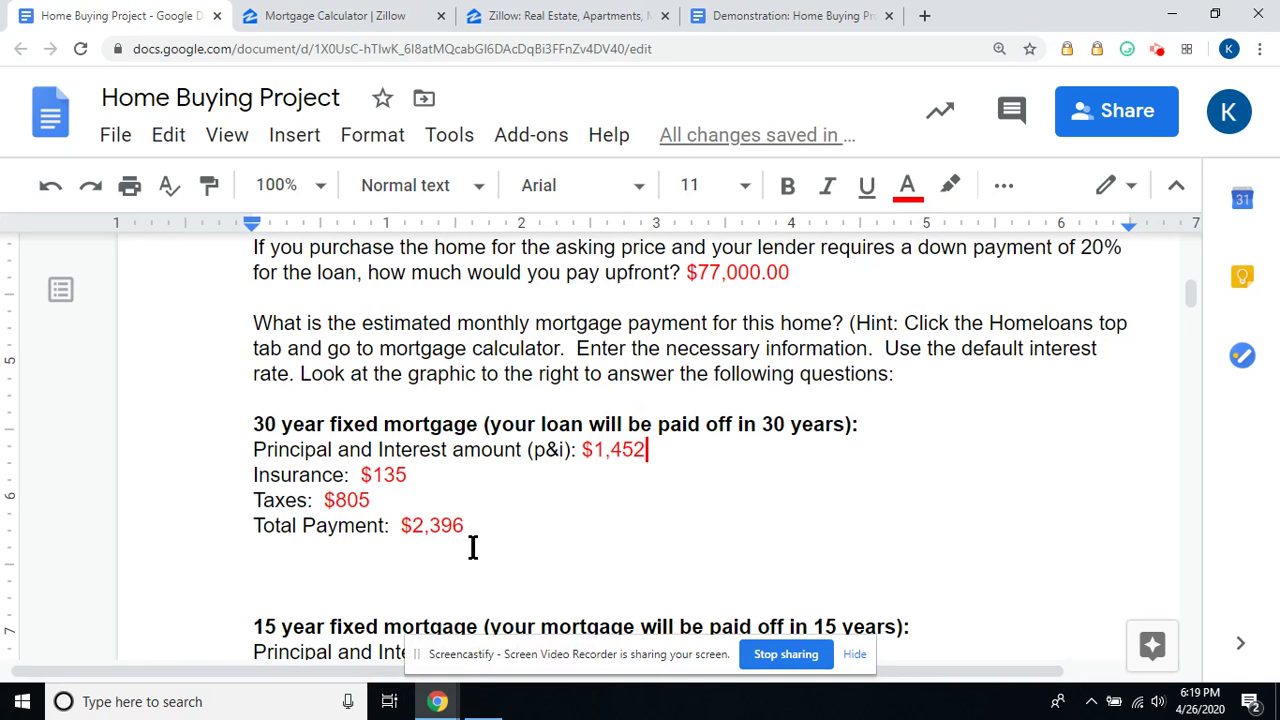
pyautogui.click(339, 22)
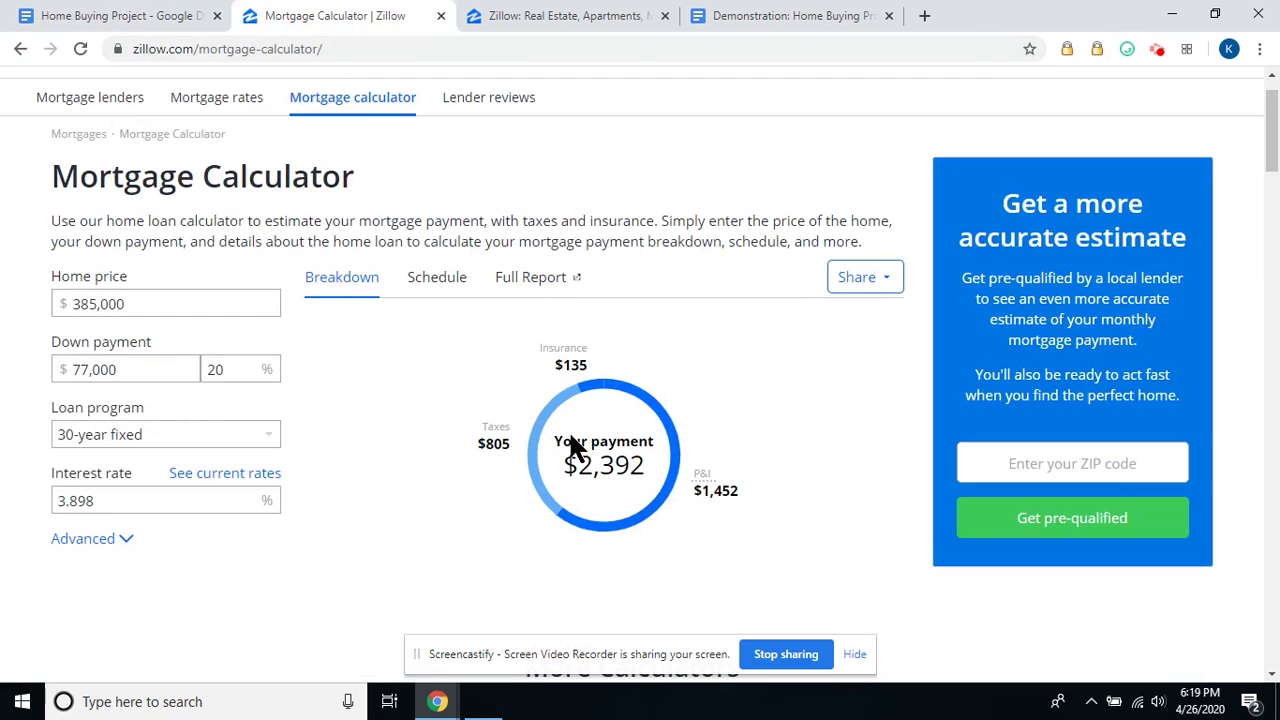
pyautogui.click(117, 15)
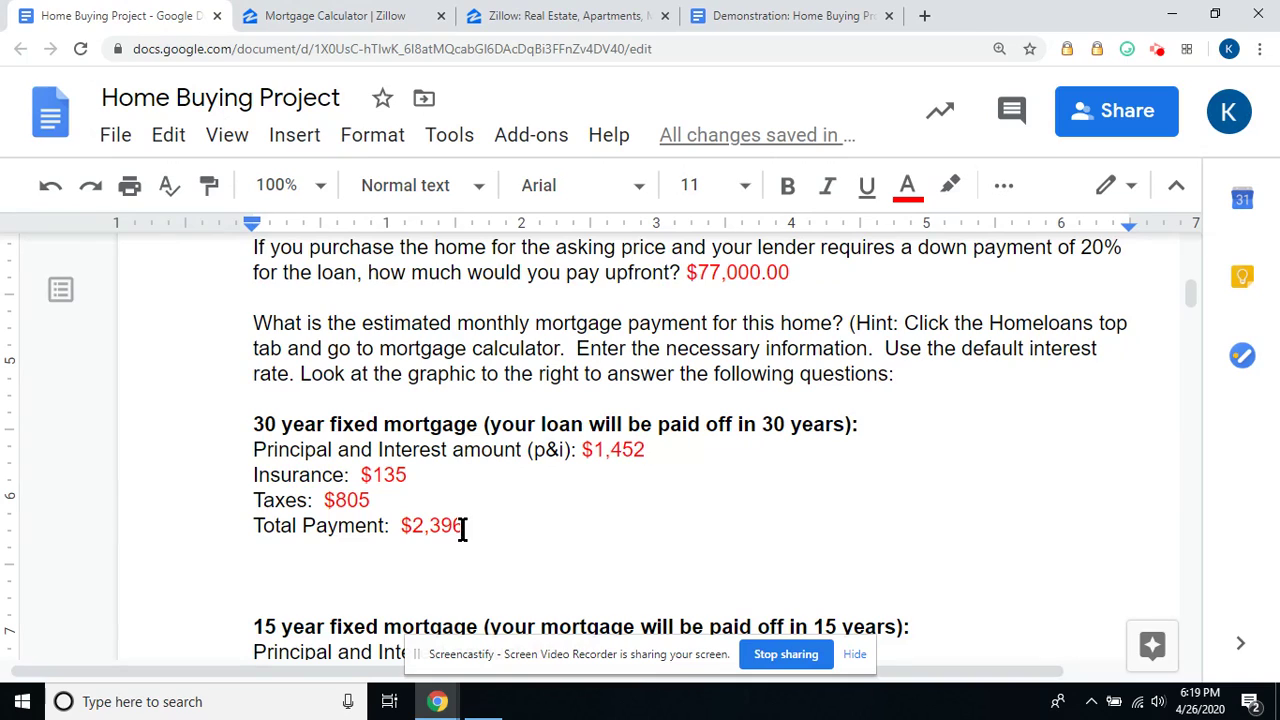
# Correct the Total Payment from $2,396 to $2,392 and verify it against the calculator.
pyautogui.click(462, 527)
pyautogui.press('BackSpace')
pyautogui.write('2')
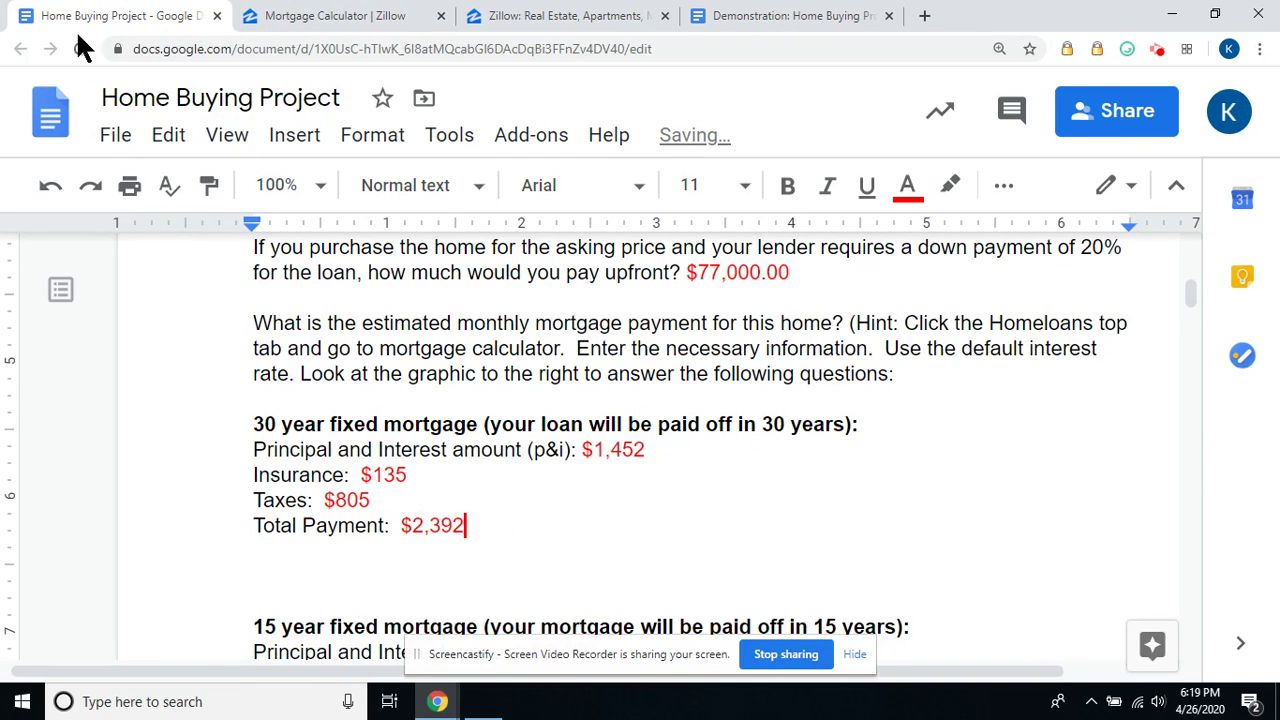
pyautogui.click(306, 20)
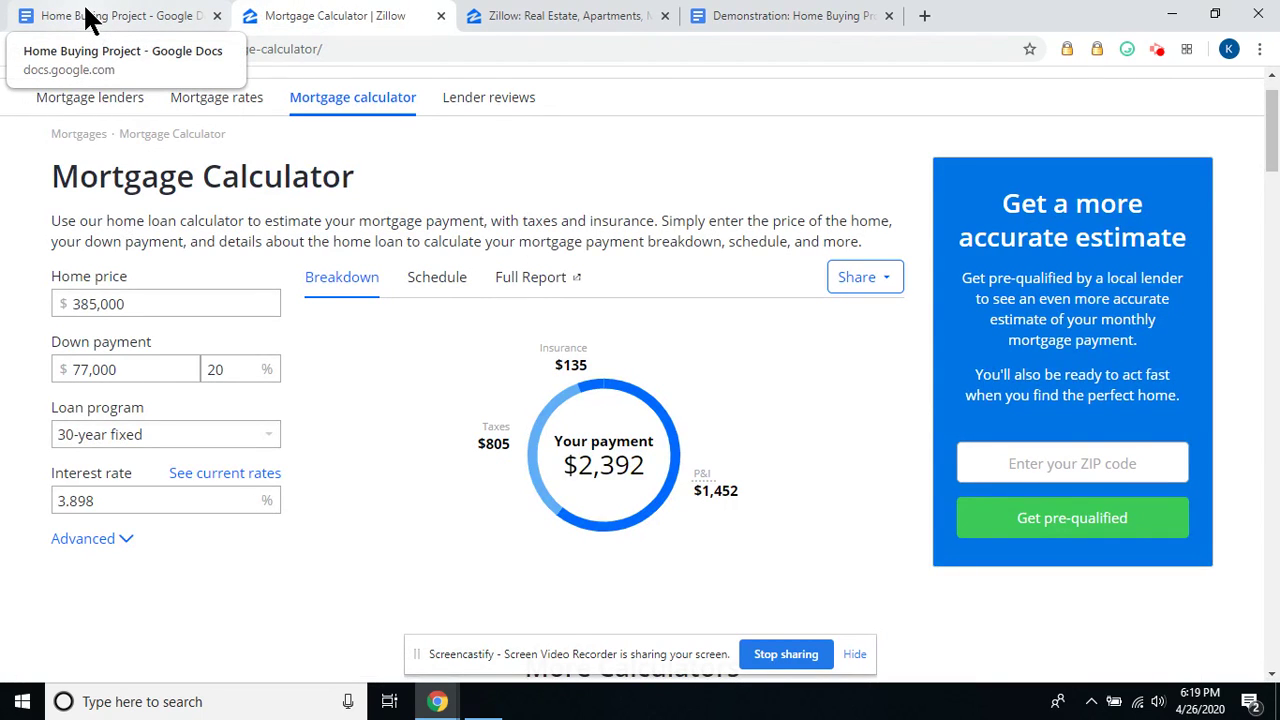
pyautogui.click(88, 18)
pyautogui.click(263, 20)
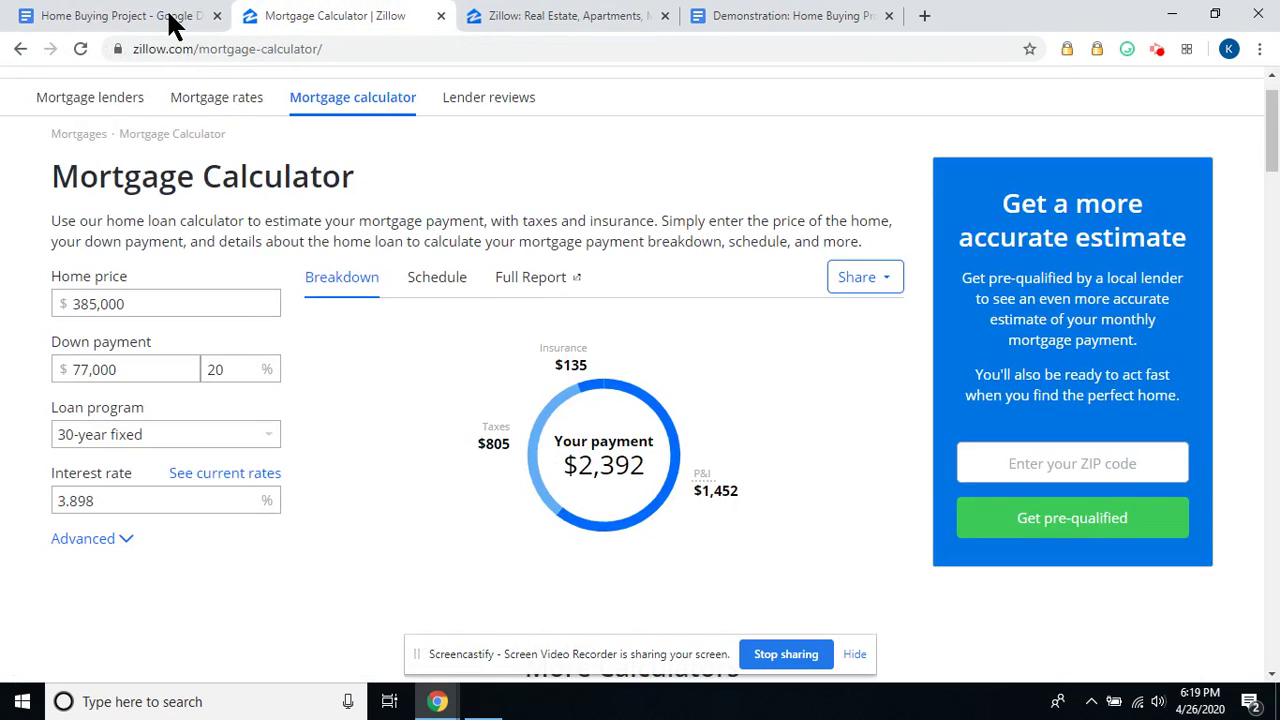
pyautogui.click(112, 25)
# Switch Zillow's loan program to 15-year fixed, giving a $3,090 monthly payment.
pyautogui.scroll(-2, 549, 386)
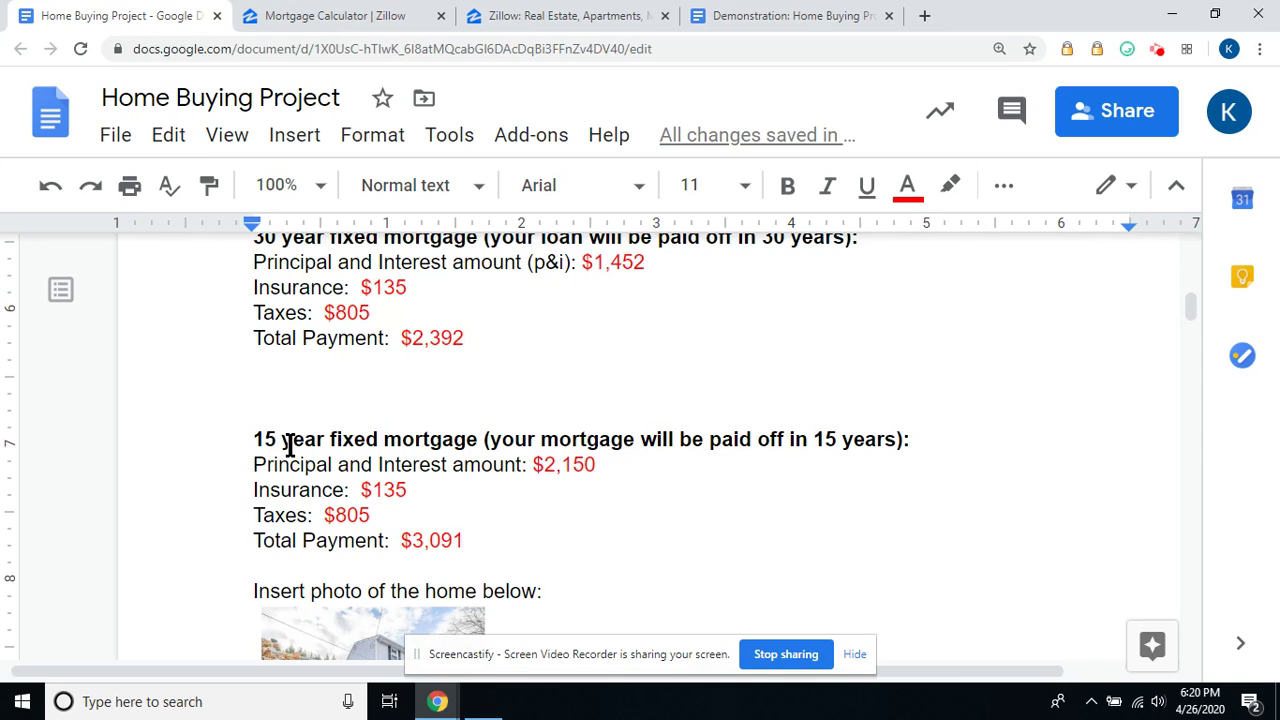
pyautogui.click(344, 20)
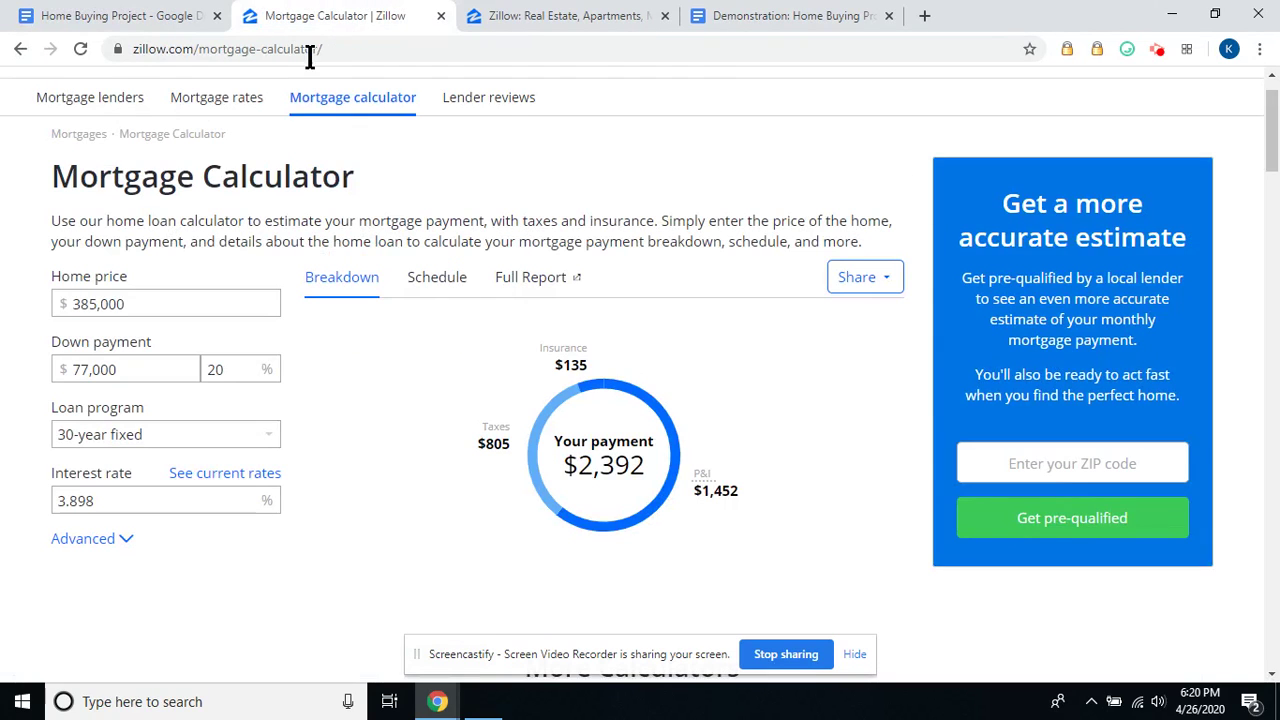
pyautogui.click(271, 434)
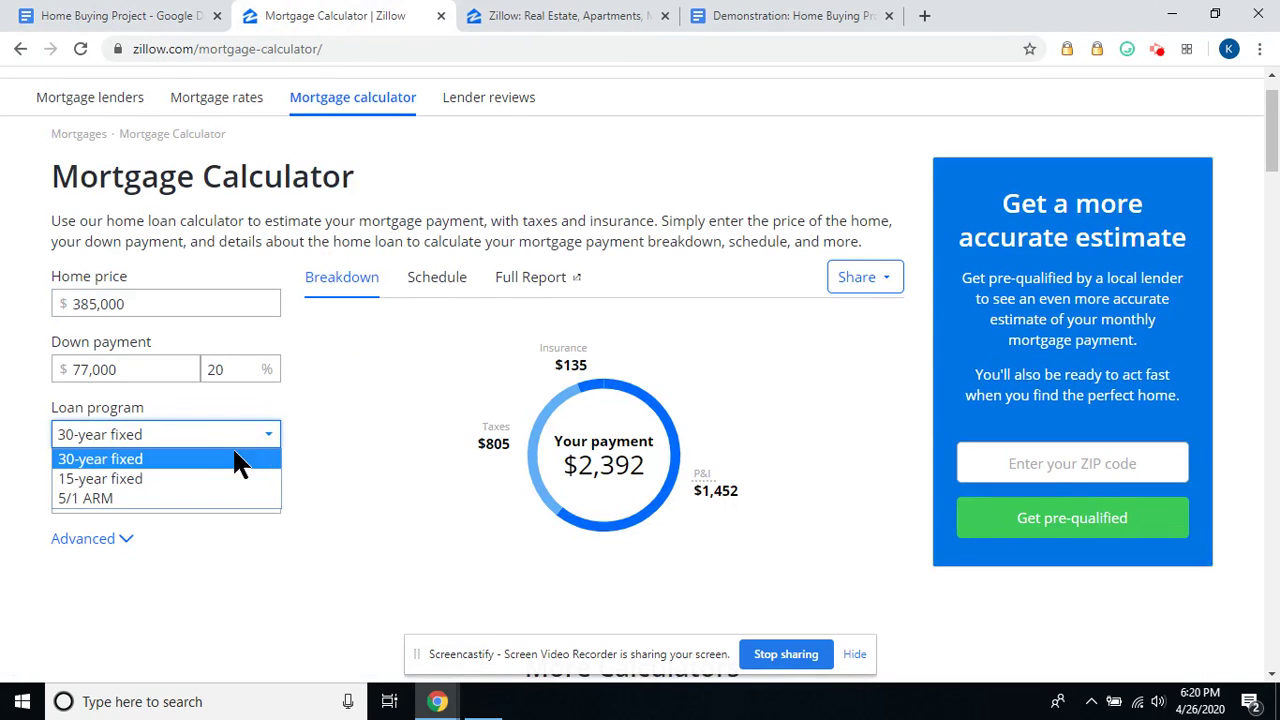
pyautogui.click(214, 479)
pyautogui.click(391, 455)
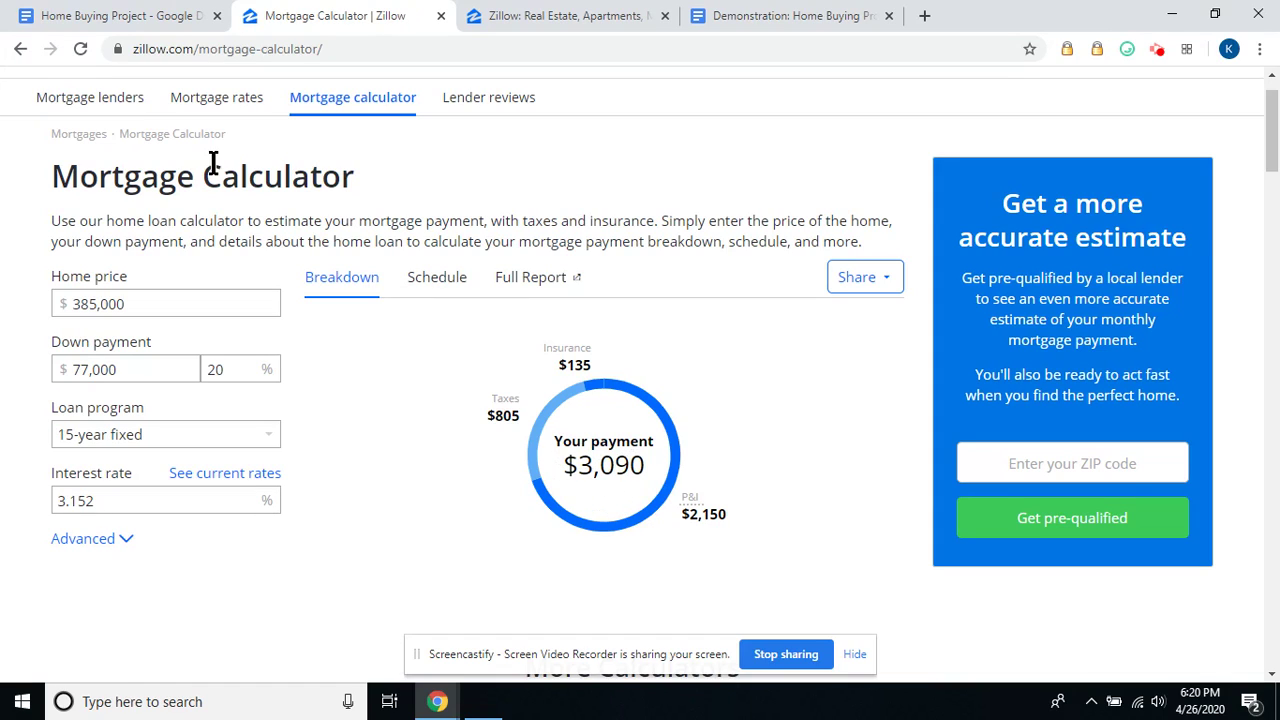
# Compare with the calculator's 15-year figures and change the $3,091 Total Payment to $3,090.
pyautogui.click(106, 15)
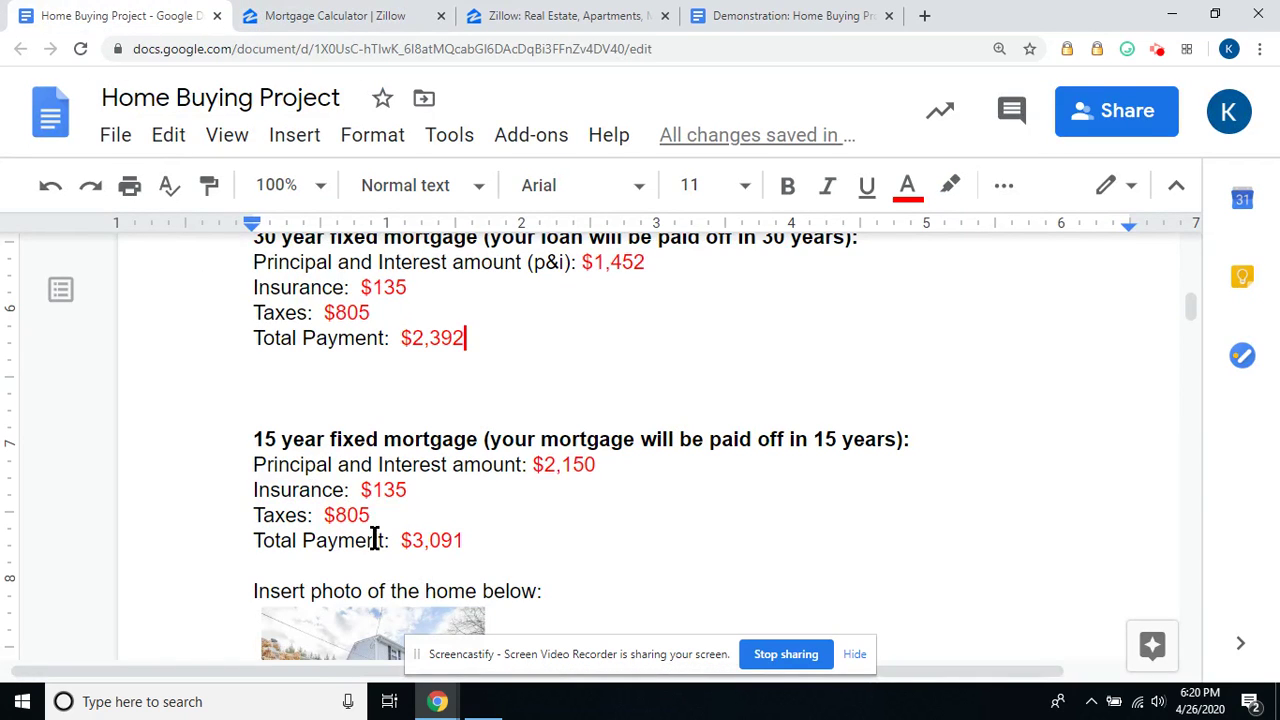
pyautogui.click(314, 28)
pyautogui.click(126, 20)
pyautogui.click(467, 537)
pyautogui.press('BackSpace')
pyautogui.write('0')
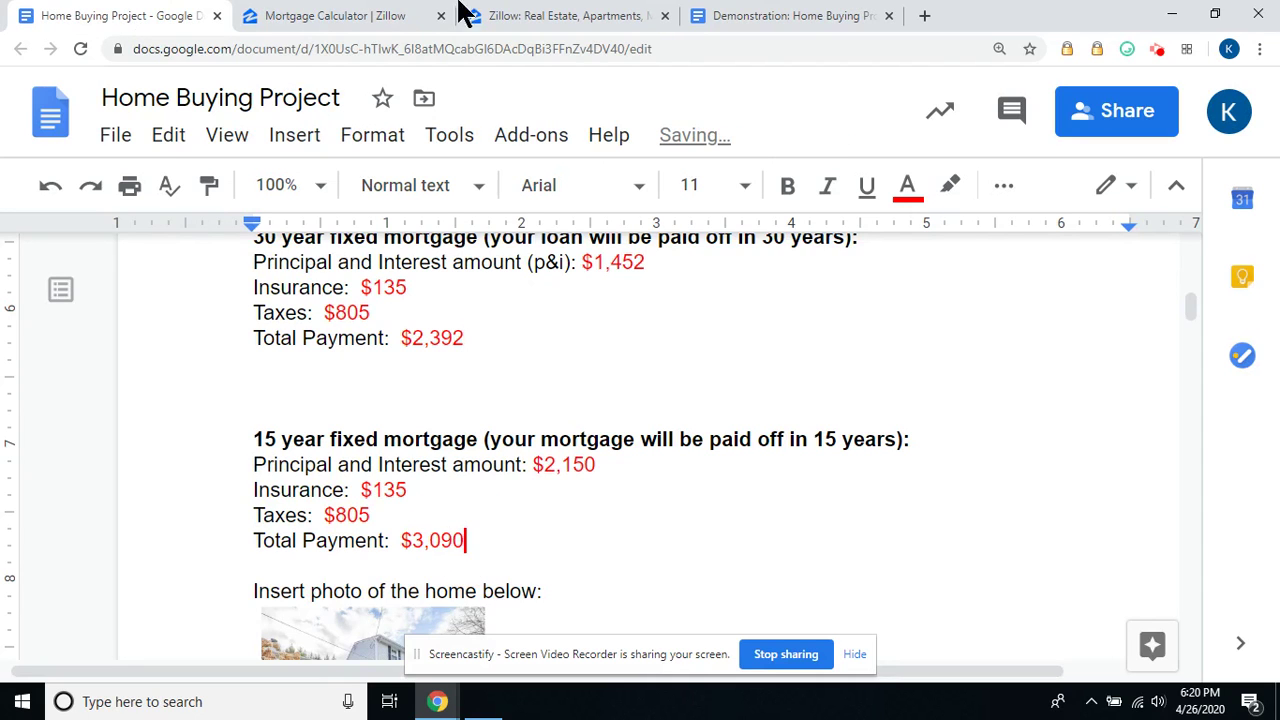
# Recheck the corrected $3,090 total against the calculator's 15-year payment.
pyautogui.click(308, 16)
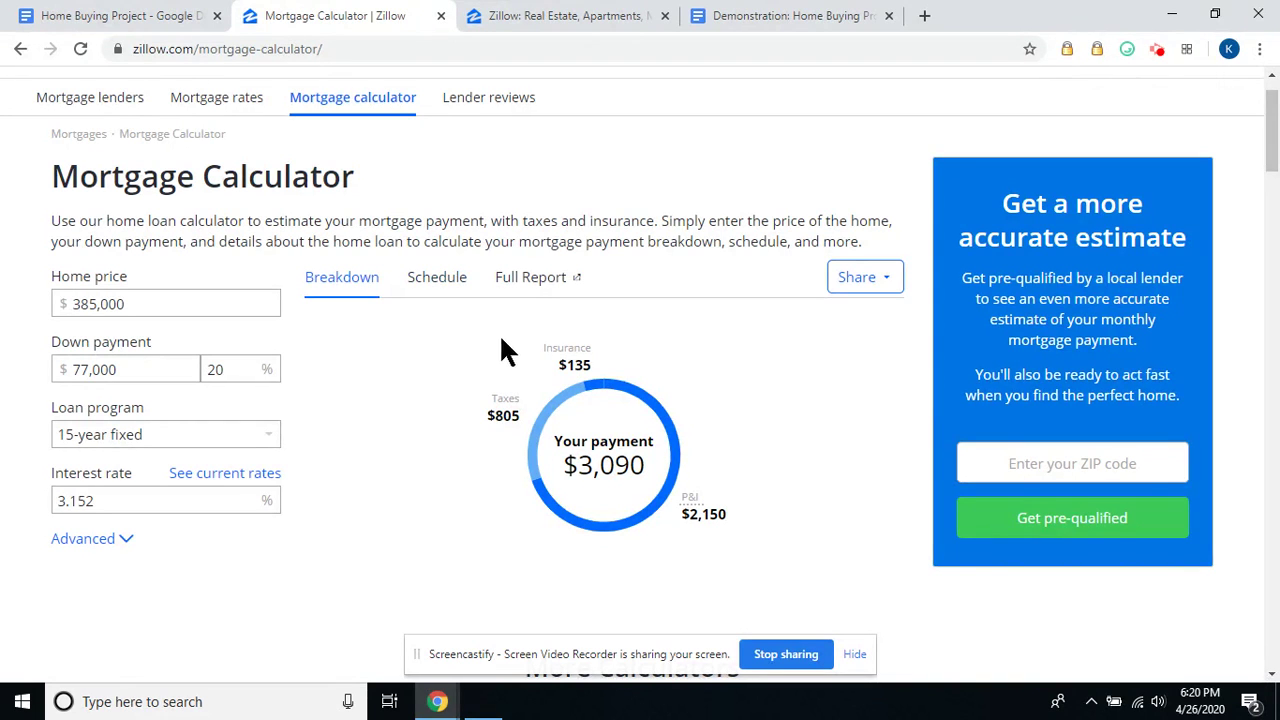
pyautogui.click(120, 18)
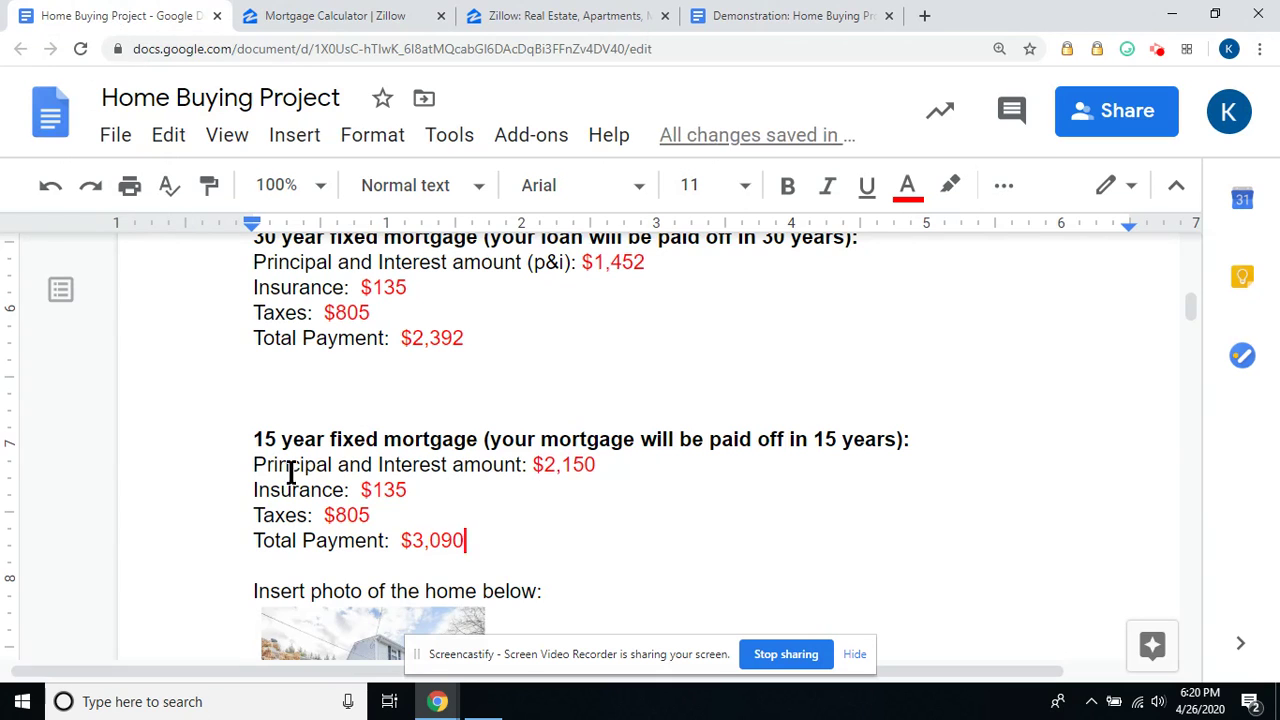
pyautogui.scroll(2, 575, 470)
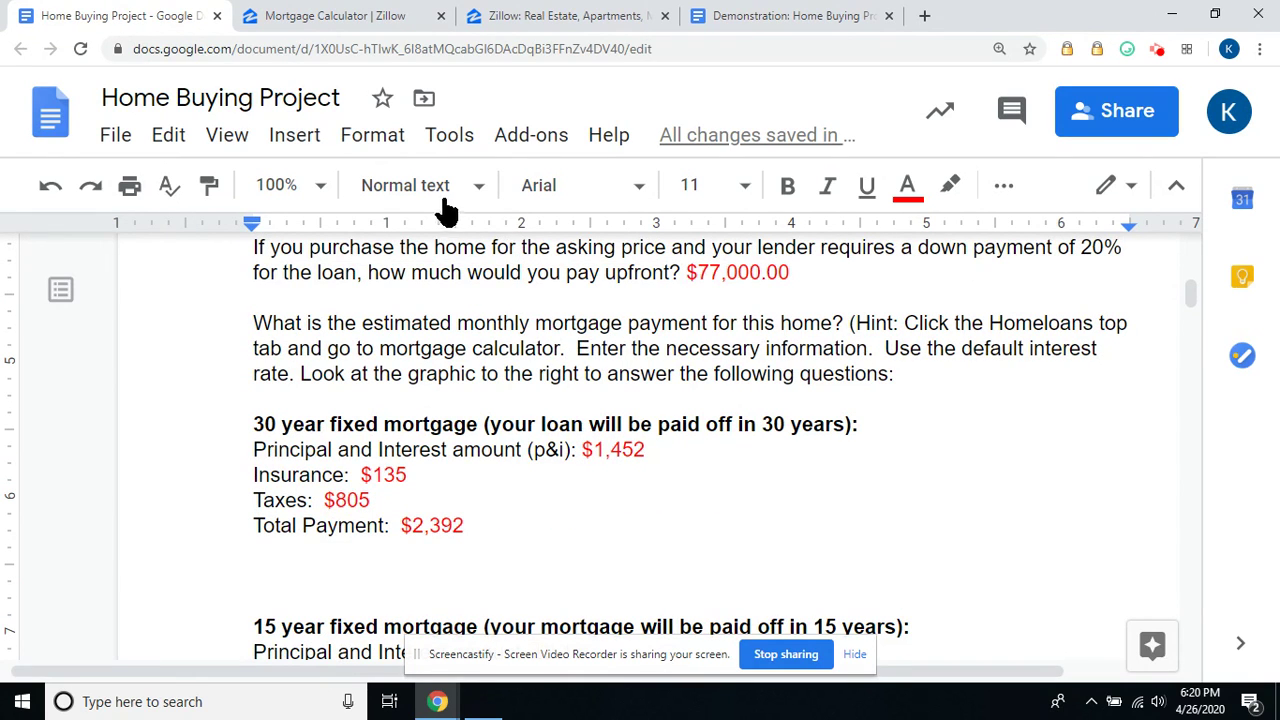
pyautogui.scroll(-1, 397, 325)
pyautogui.click(314, 18)
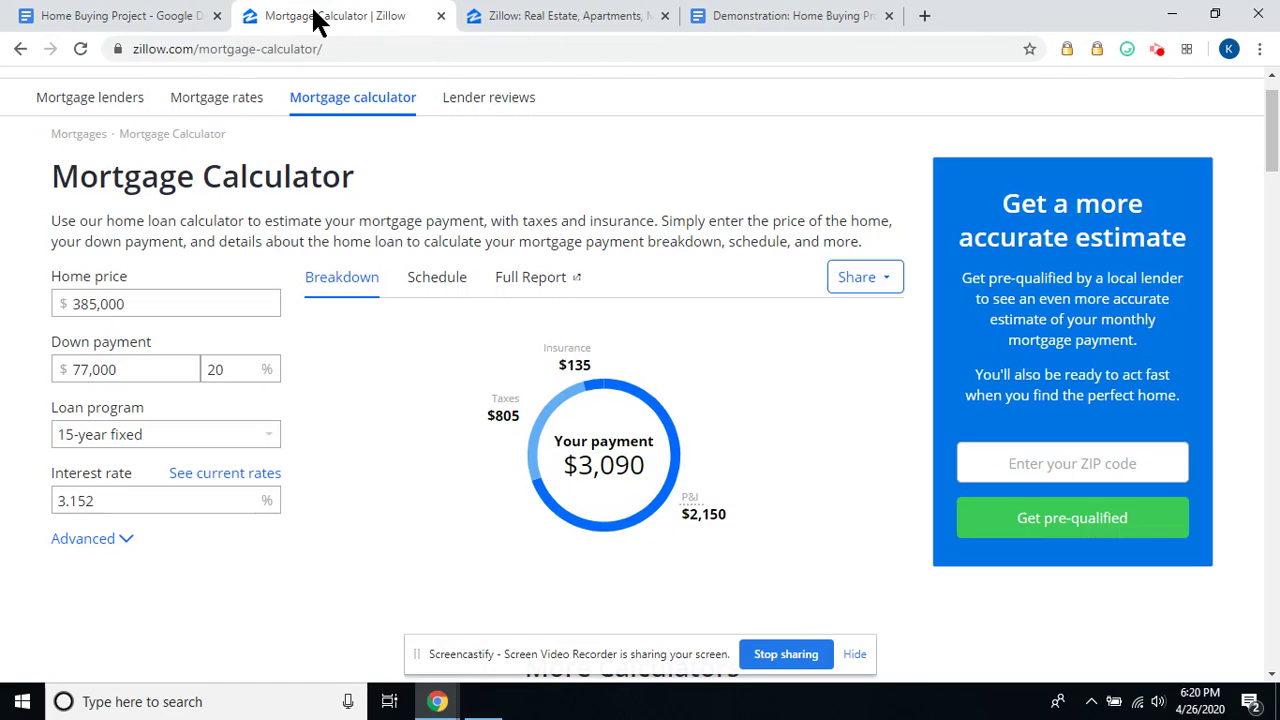
# Select the house photo, then continue down to Home #2, a west coast home over $500,000.
pyautogui.click(108, 22)
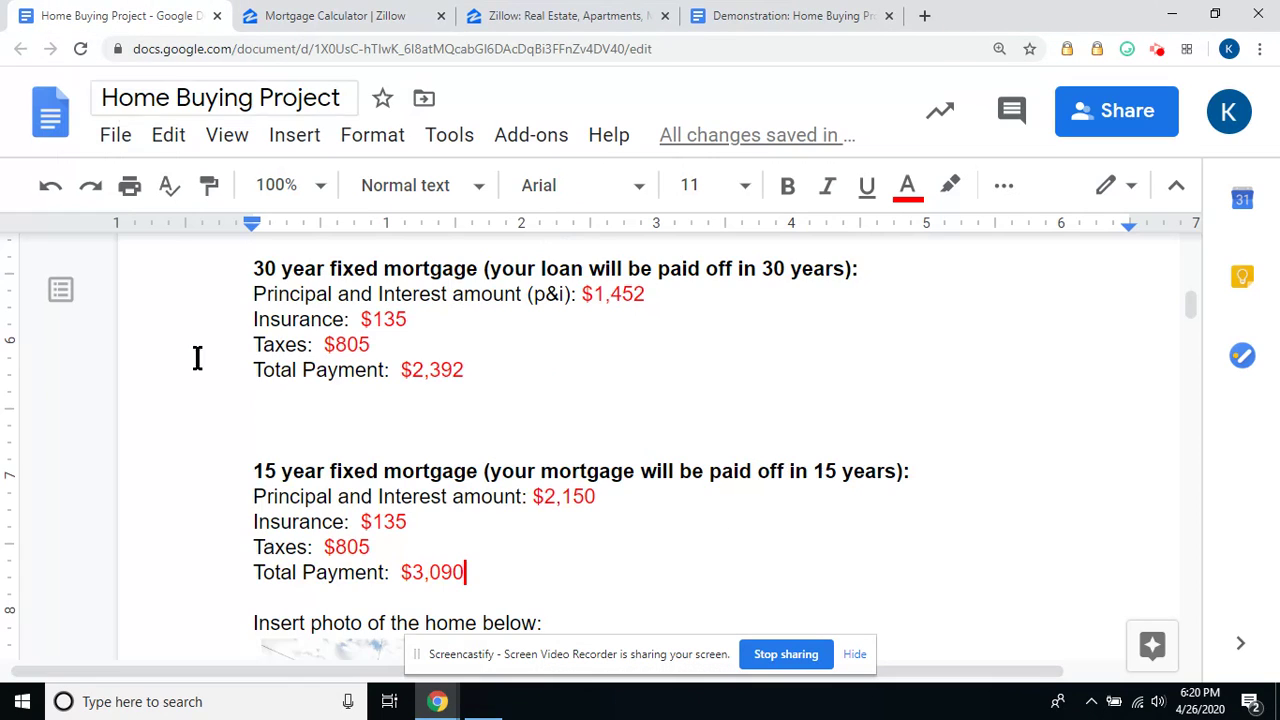
pyautogui.scroll(-2, 430, 480)
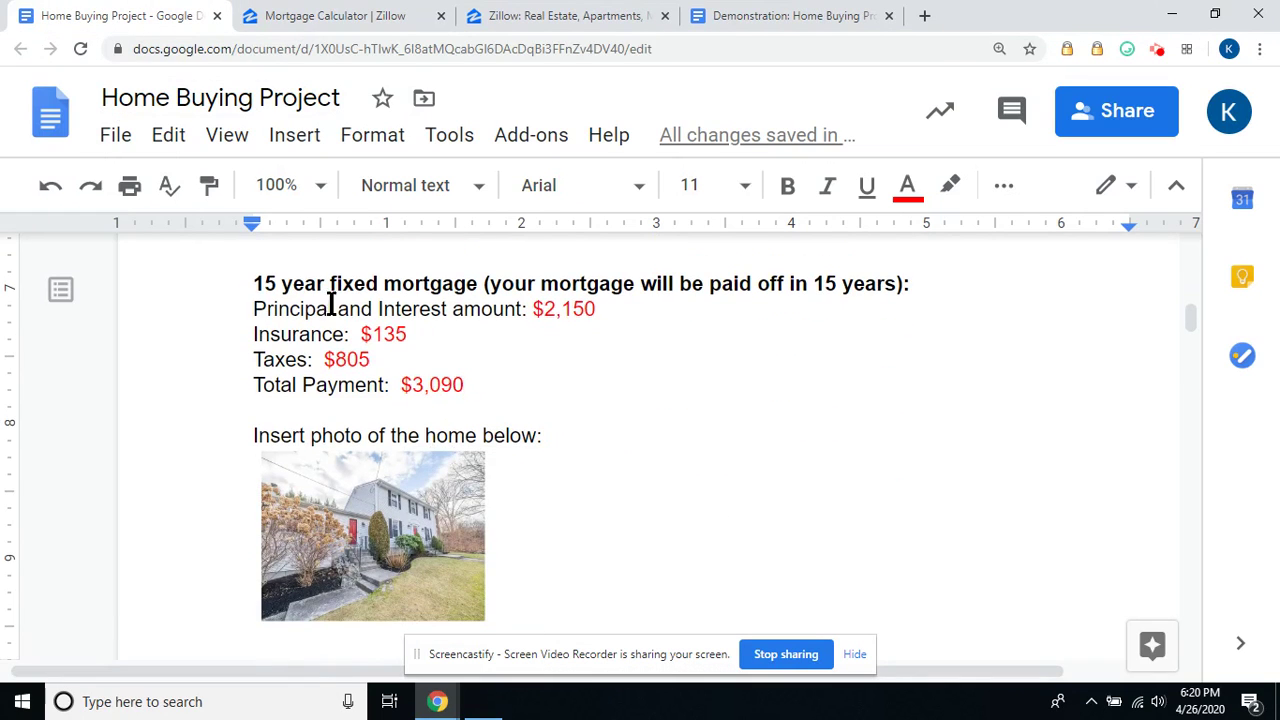
pyautogui.click(419, 509)
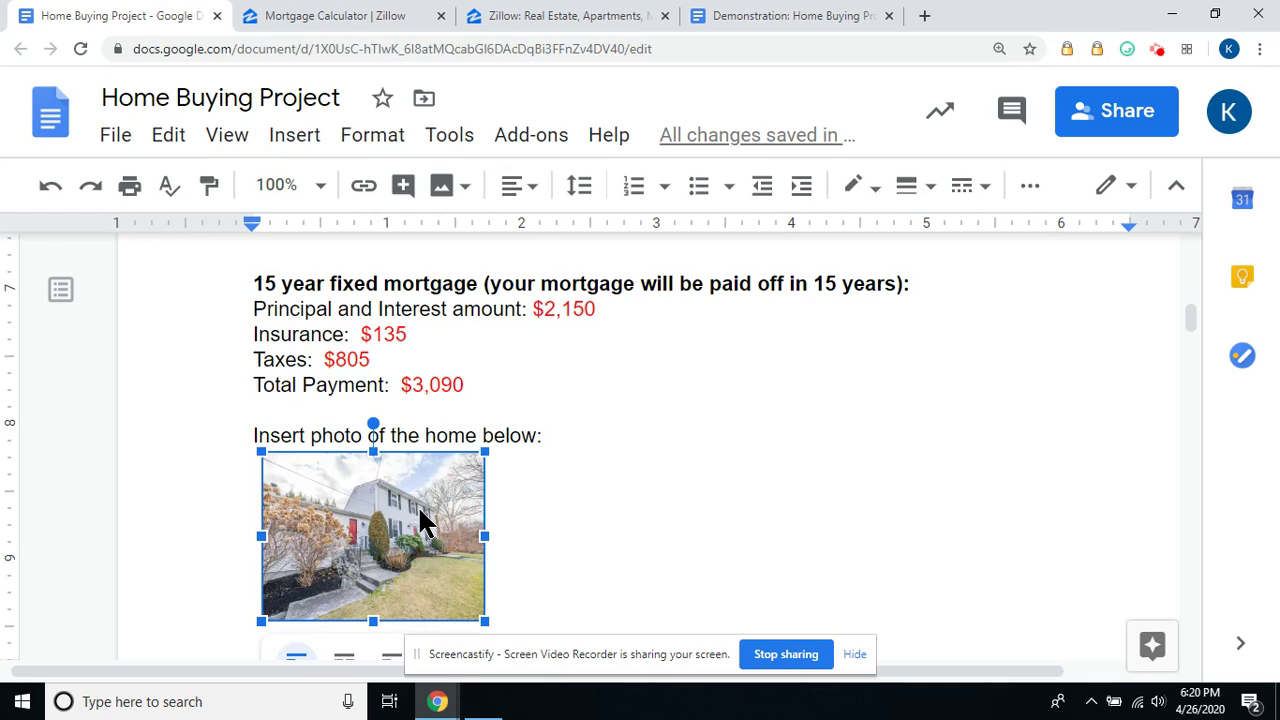
pyautogui.scroll(-2, 430, 505)
pyautogui.scroll(-5, 687, 507)
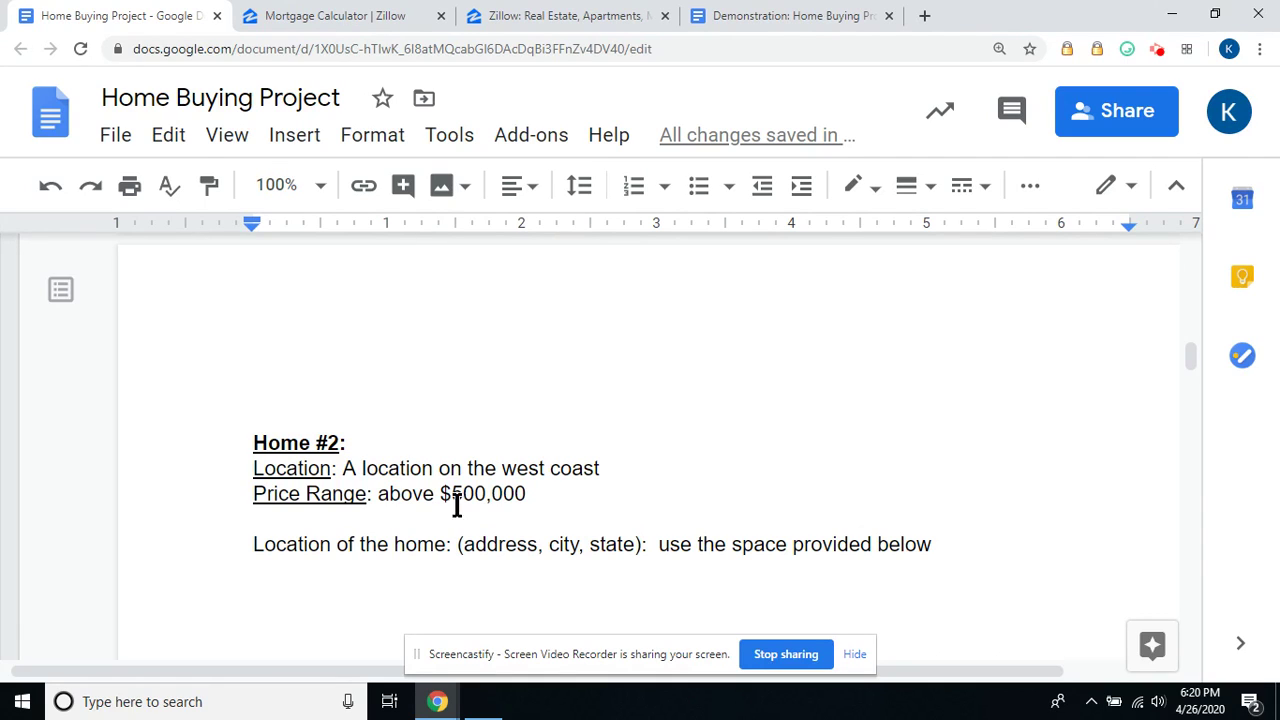
pyautogui.click(255, 443)
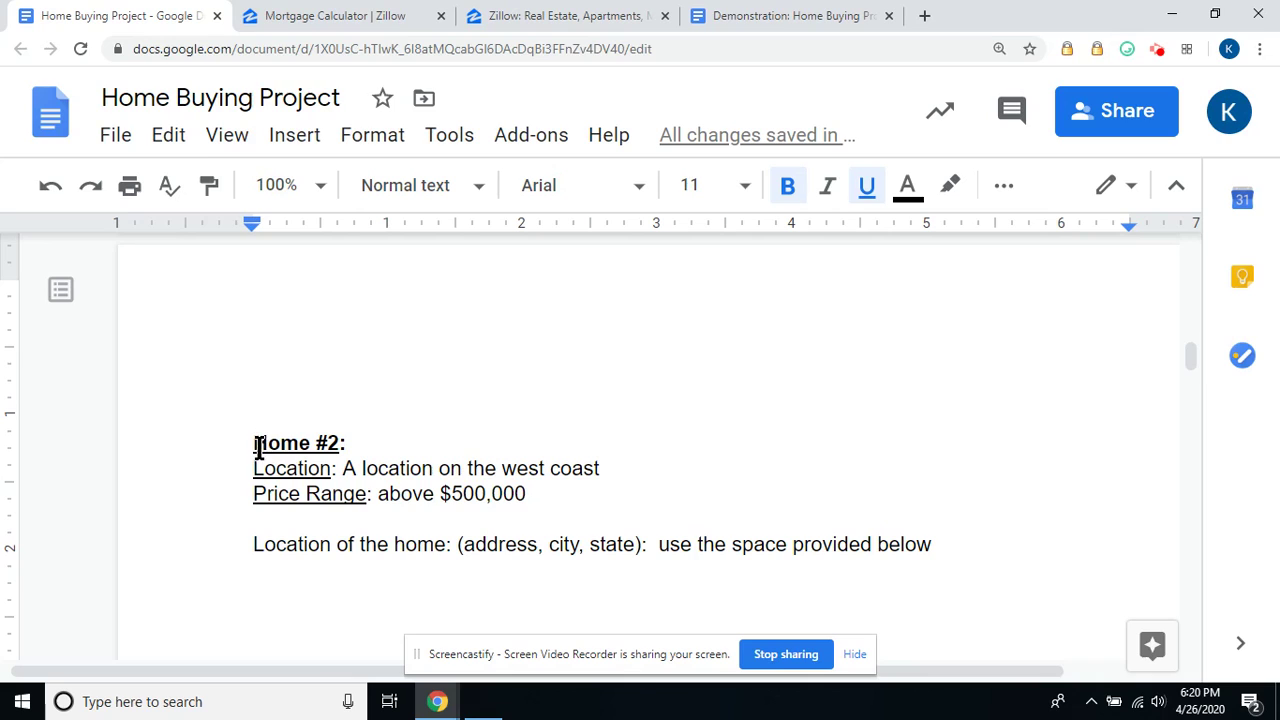
pyautogui.scroll(-1, 443, 494)
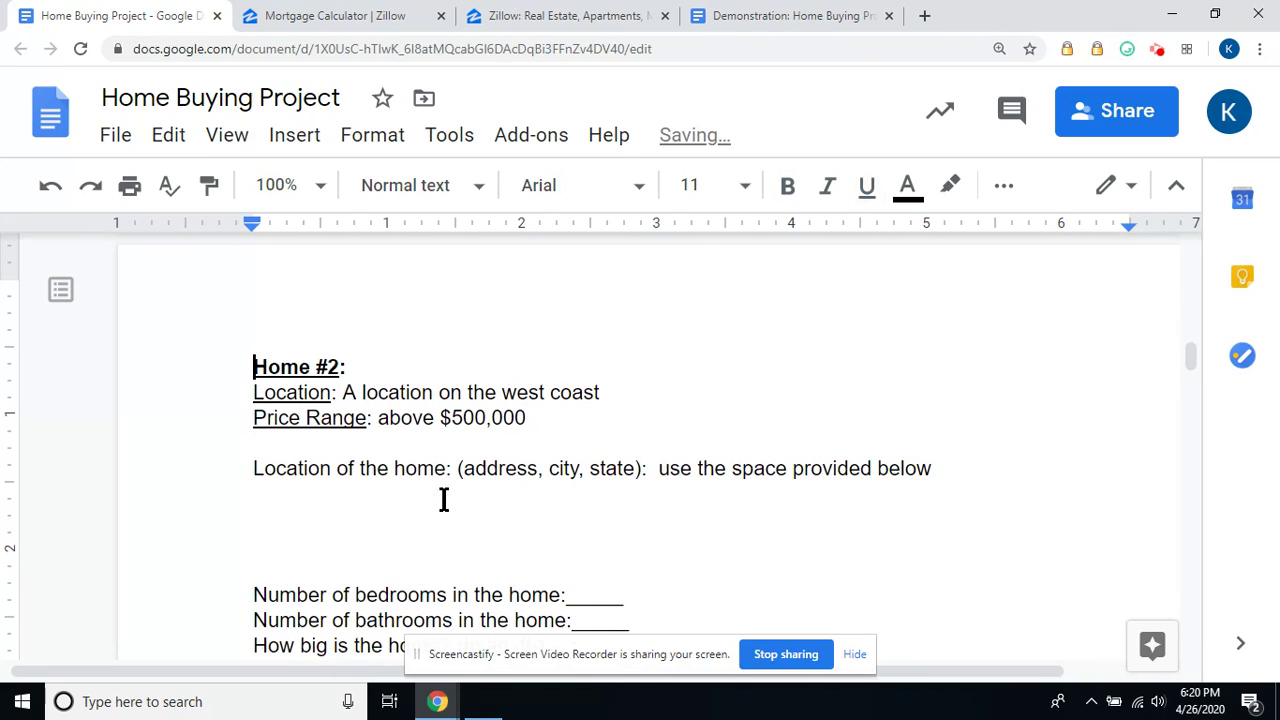
pyautogui.scroll(-1, 483, 414)
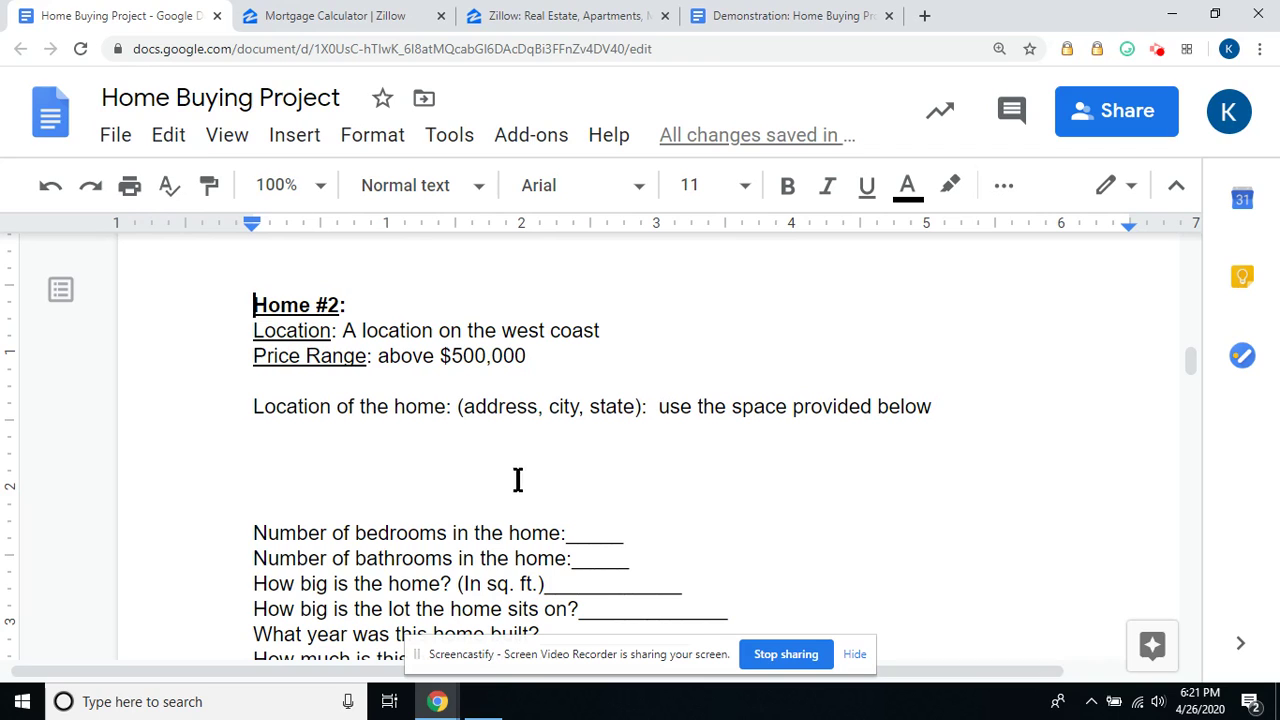
pyautogui.scroll(-3, 597, 469)
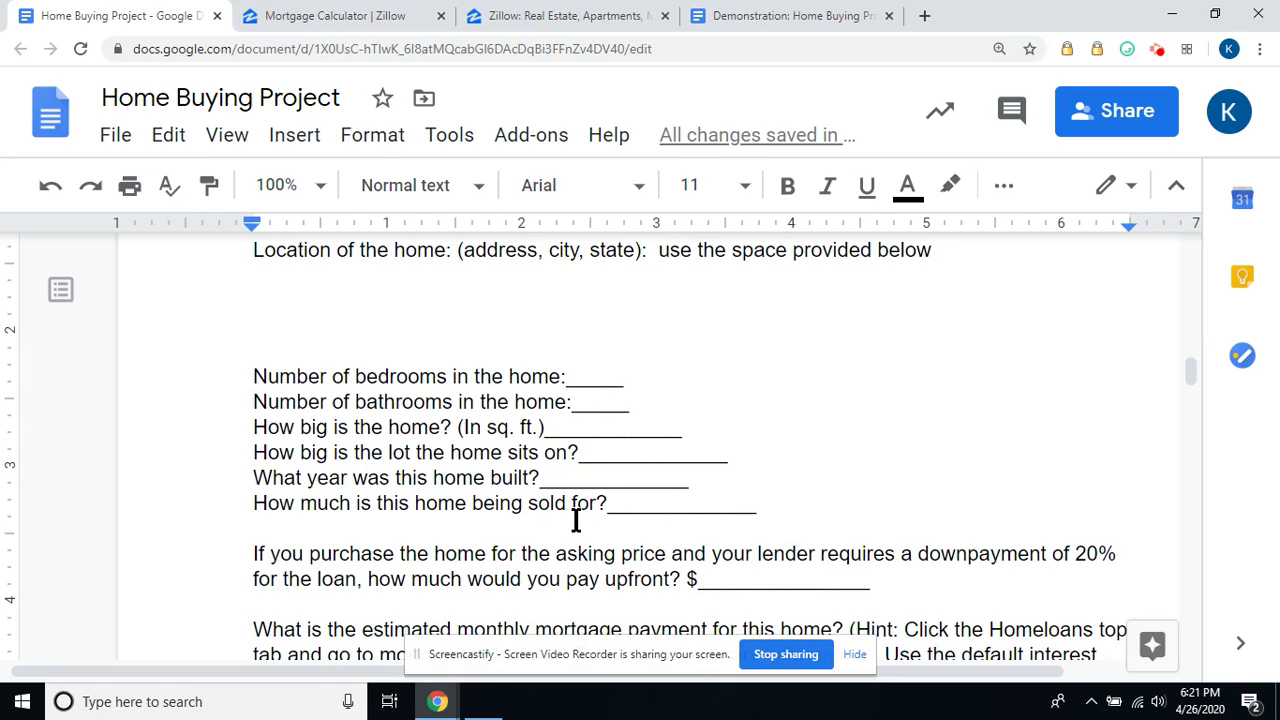
pyautogui.scroll(-2, 603, 491)
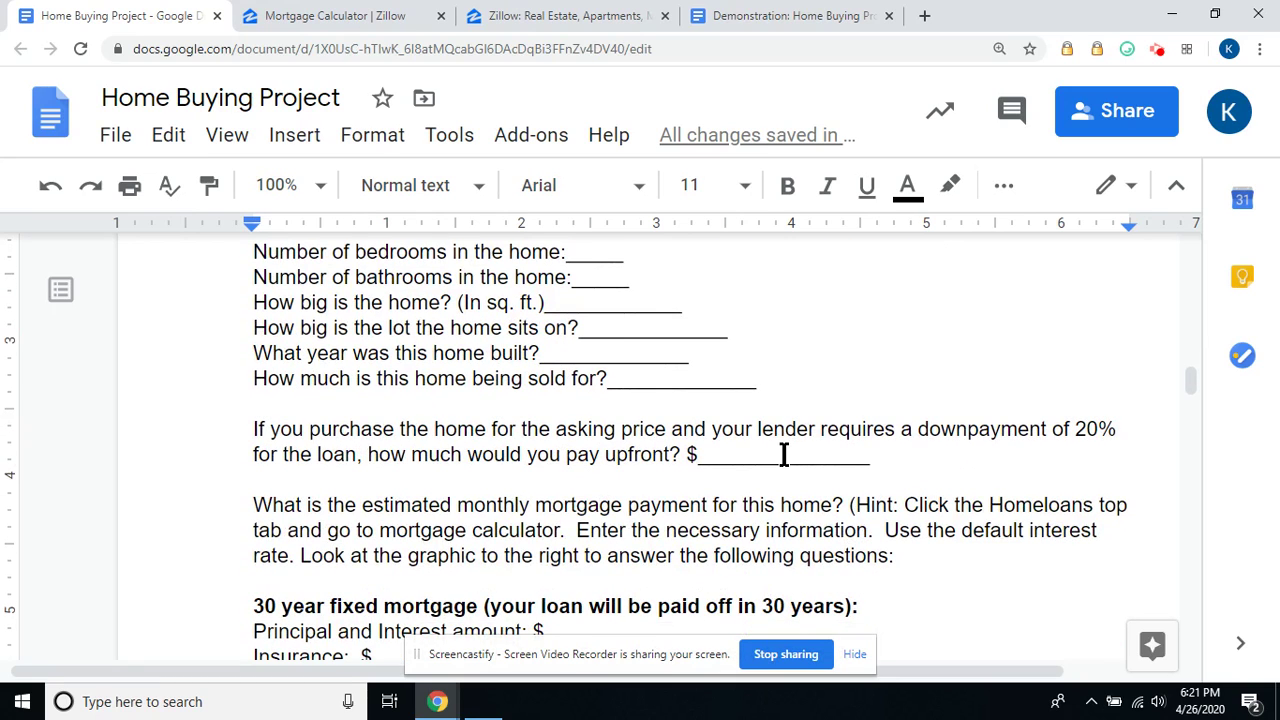
pyautogui.scroll(-2, 742, 454)
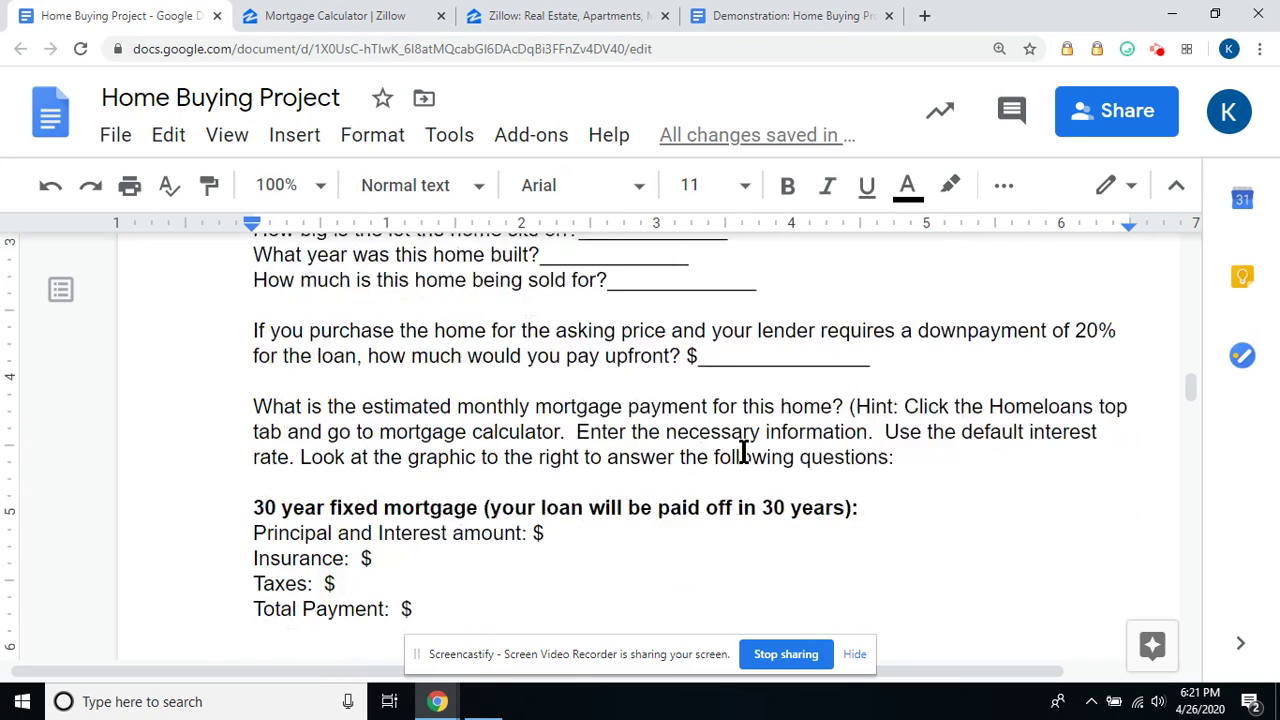
pyautogui.scroll(-2, 742, 454)
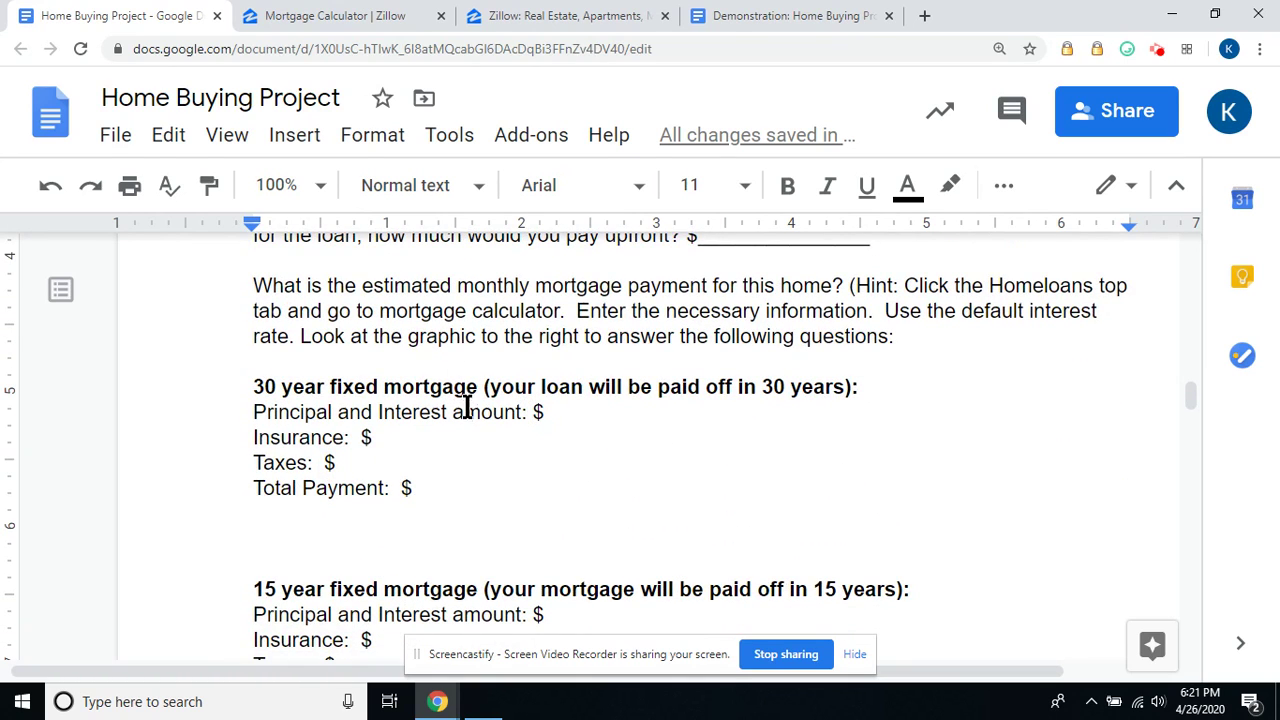
pyautogui.click(290, 14)
pyautogui.click(146, 18)
pyautogui.scroll(-2, 563, 383)
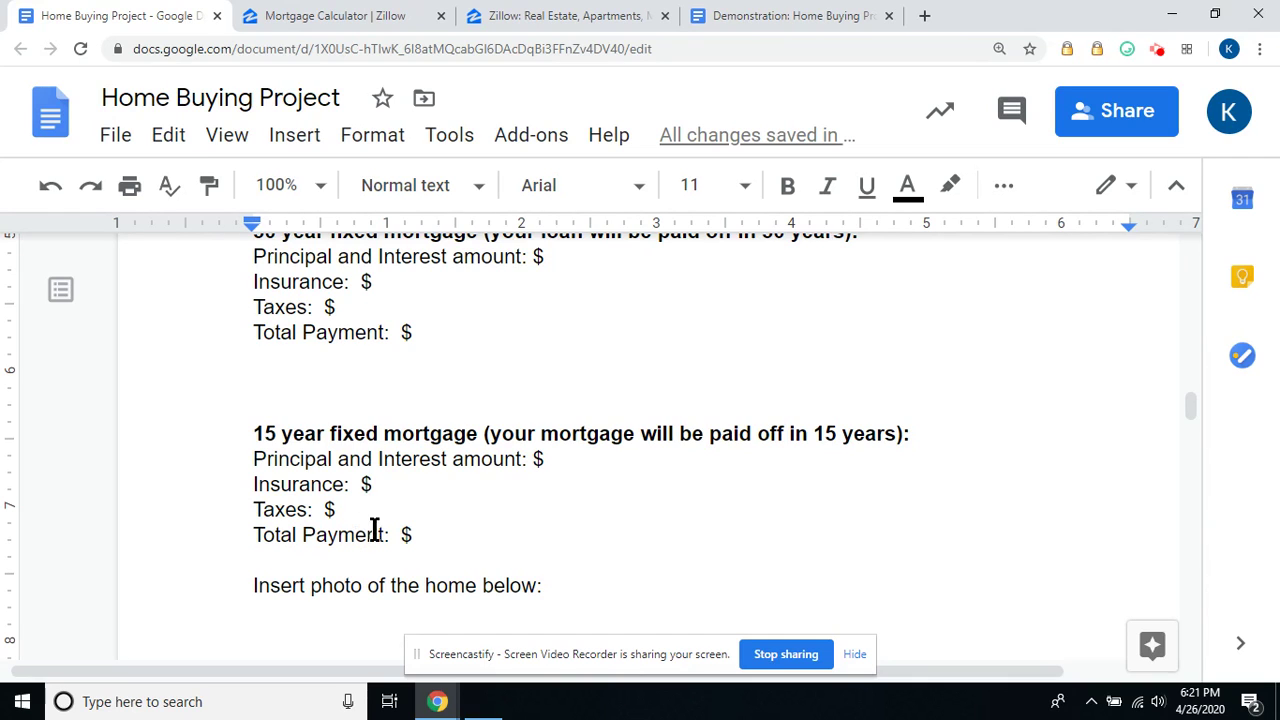
pyautogui.scroll(-2, 367, 457)
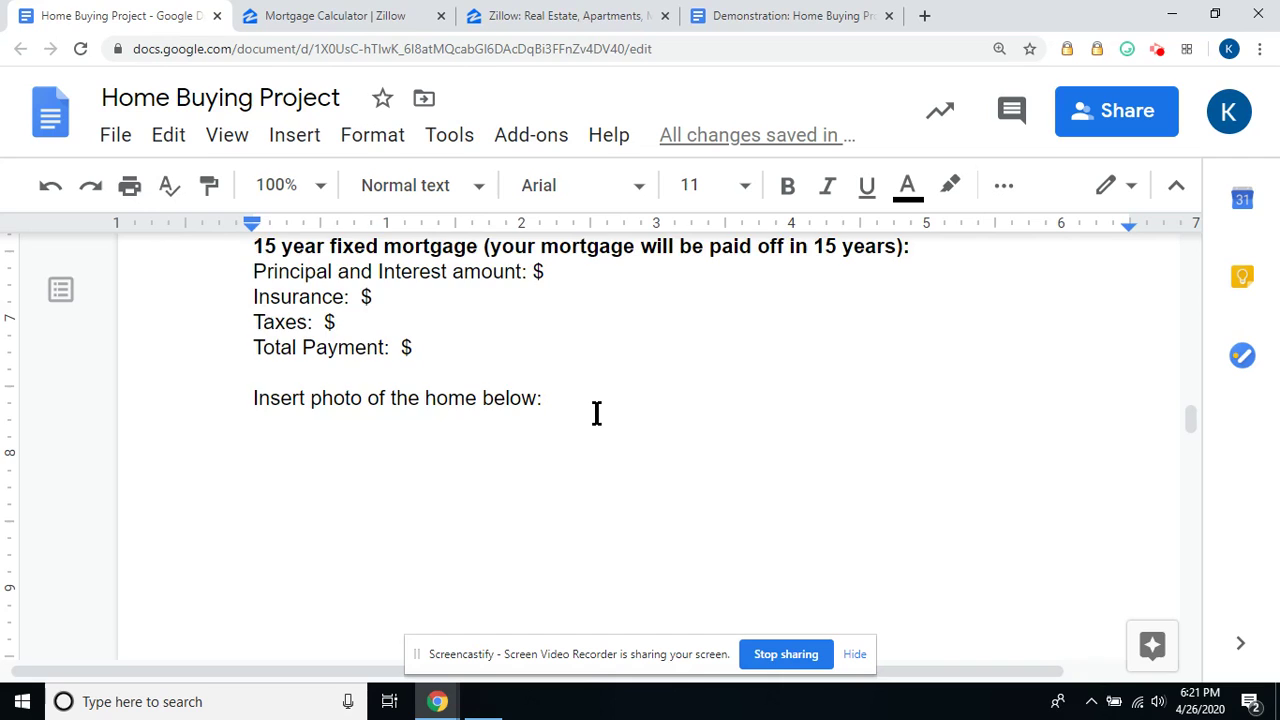
pyautogui.scroll(-5, 594, 411)
pyautogui.scroll(-2, 600, 411)
pyautogui.scroll(1, 577, 414)
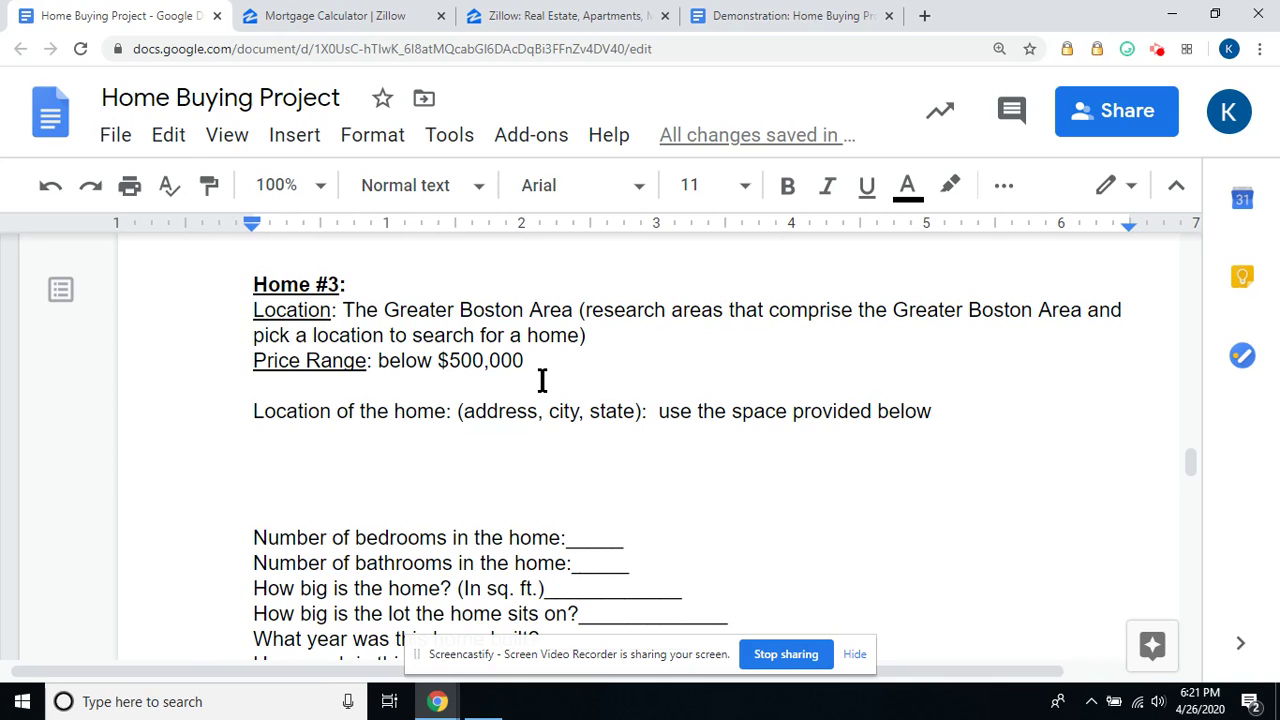
pyautogui.scroll(-2, 569, 455)
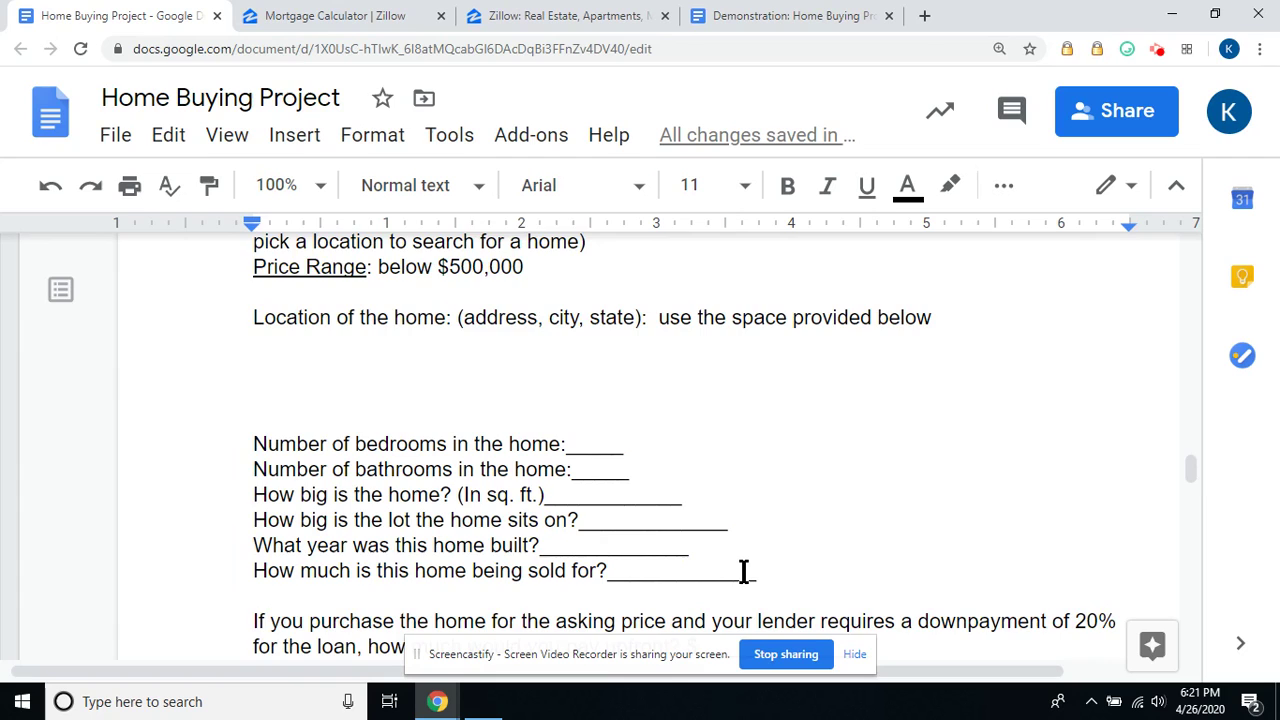
pyautogui.scroll(-3, 746, 570)
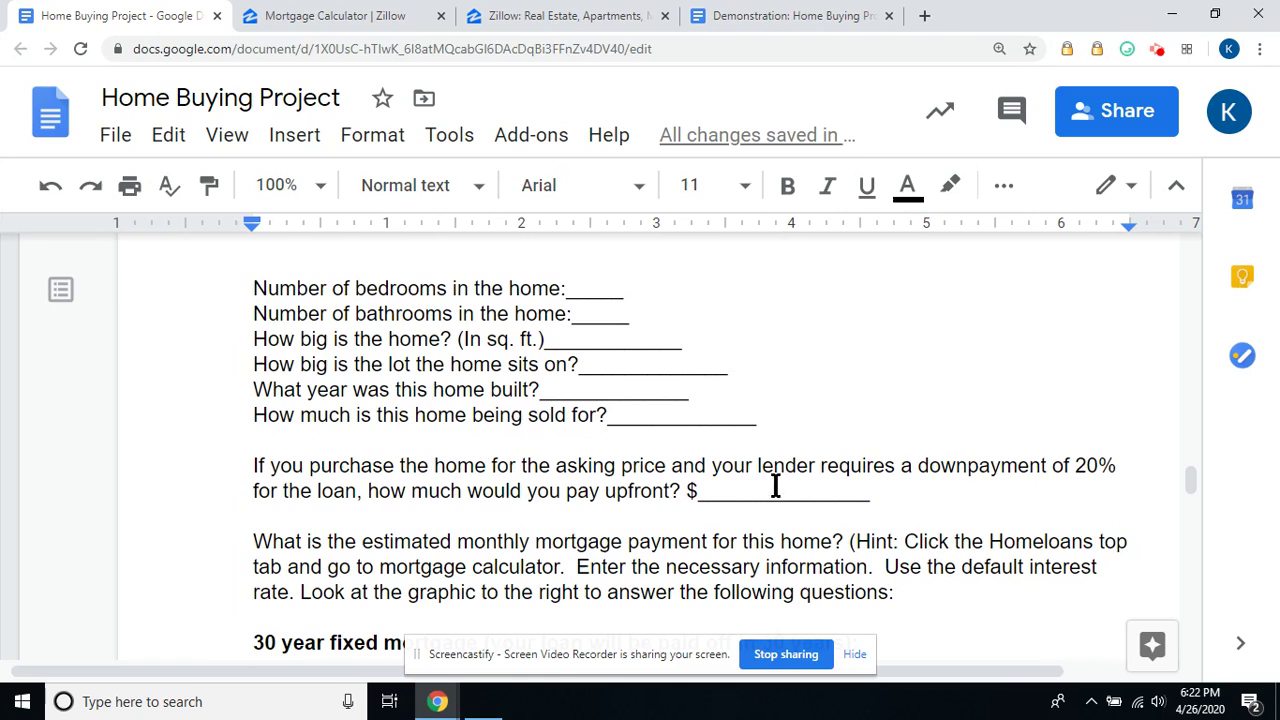
pyautogui.scroll(-2, 755, 500)
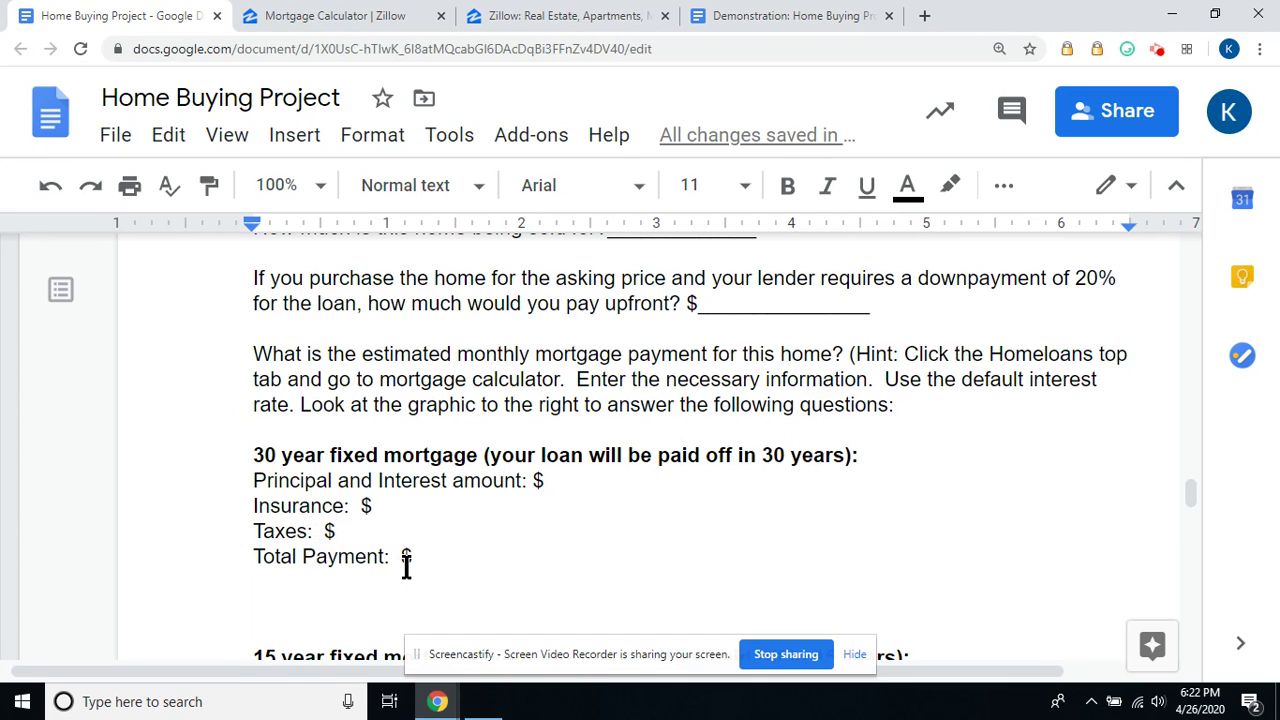
pyautogui.scroll(-3, 466, 533)
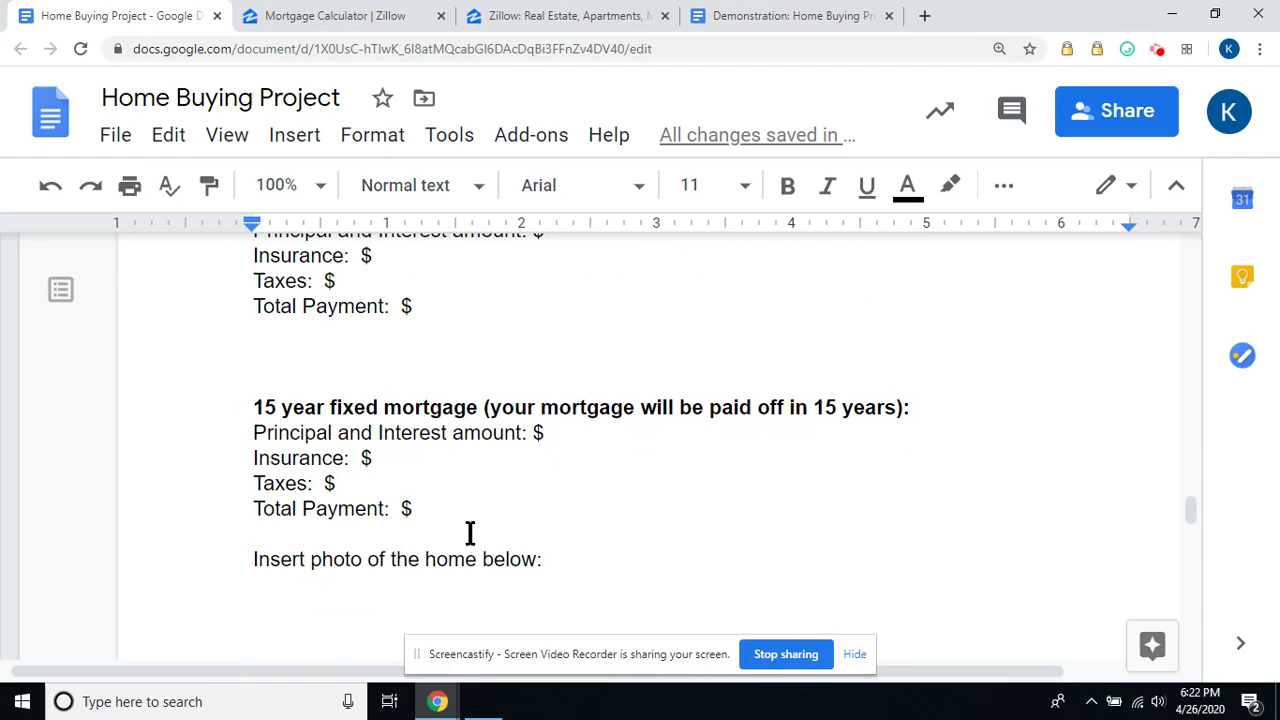
pyautogui.scroll(-2, 470, 533)
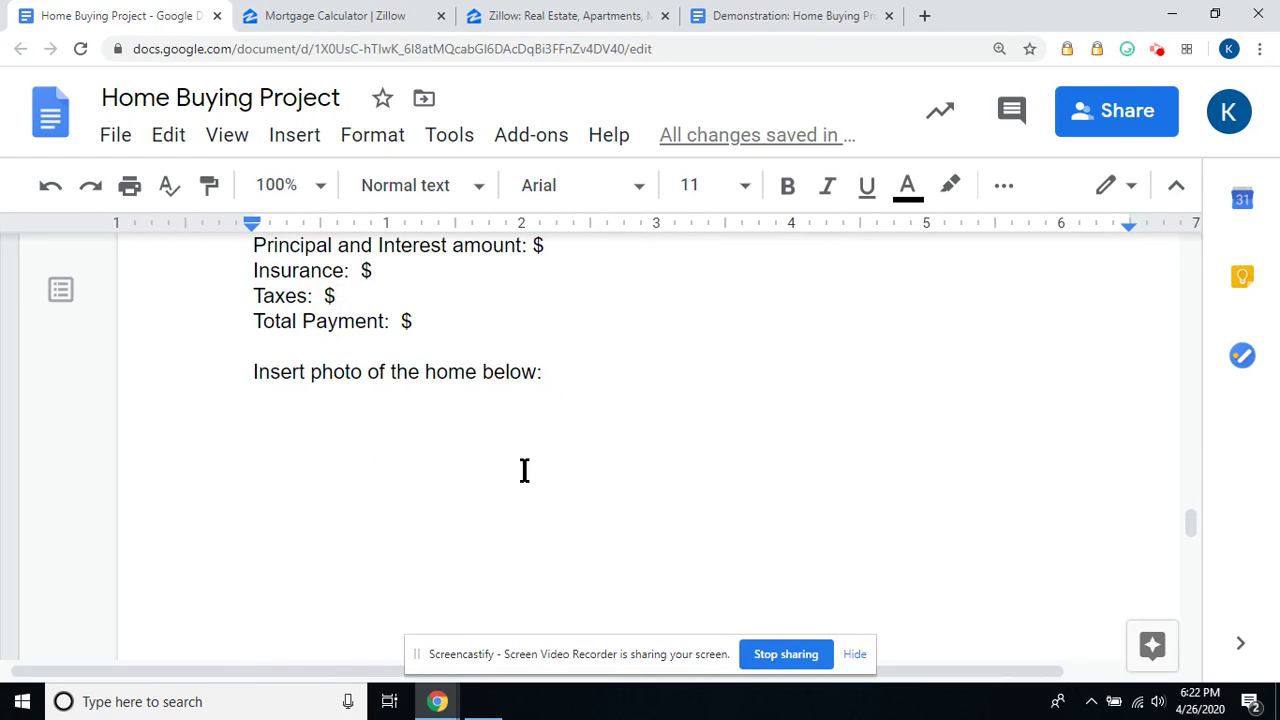
pyautogui.scroll(-10, 524, 470)
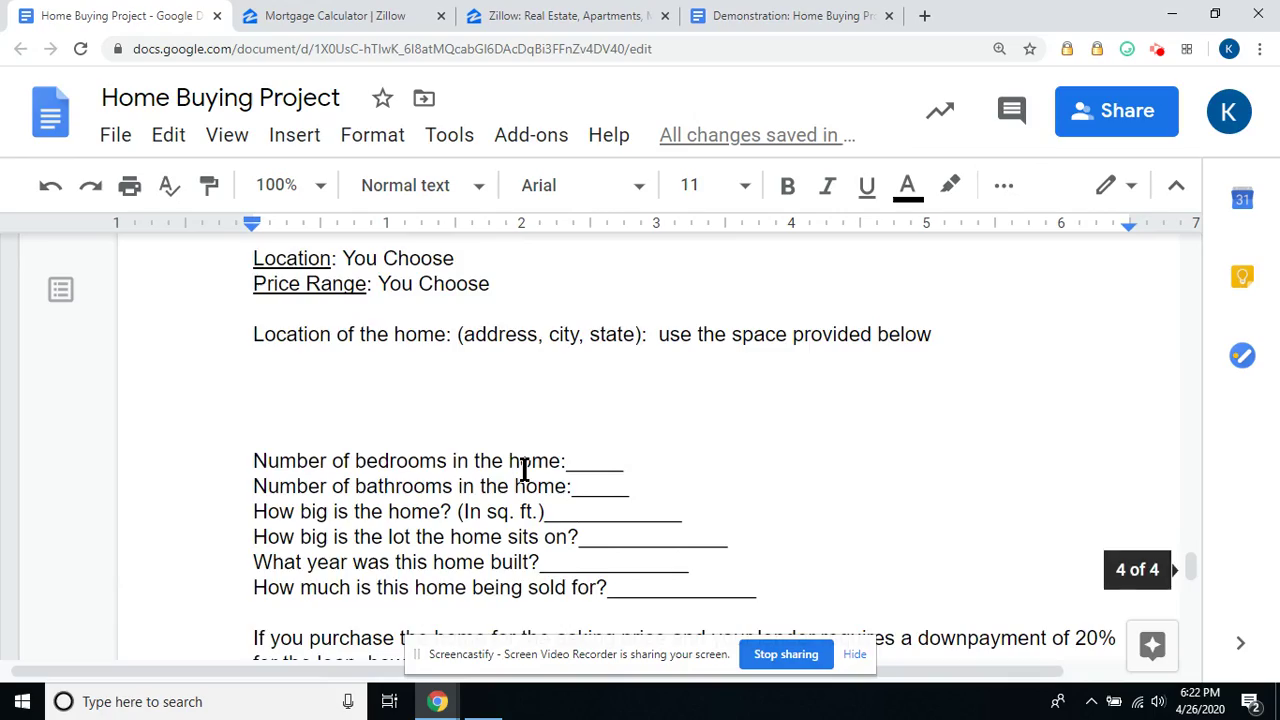
pyautogui.scroll(-9, 524, 470)
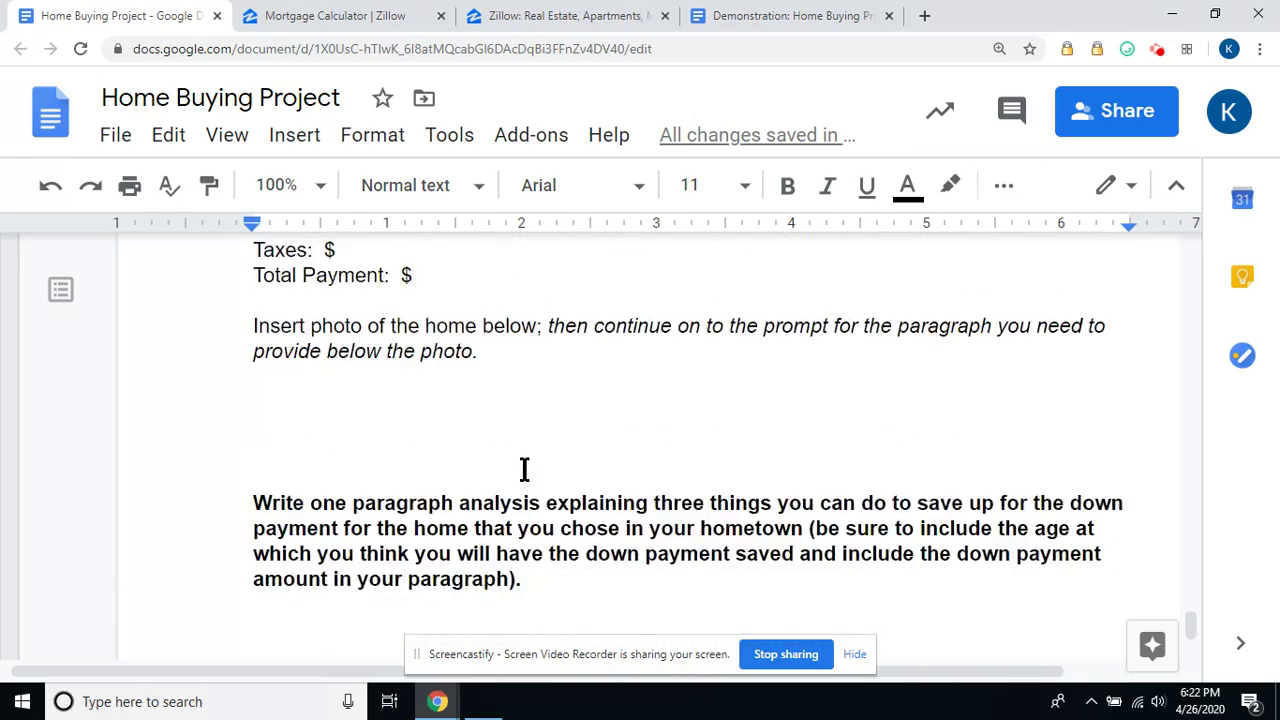
pyautogui.scroll(9, 529, 463)
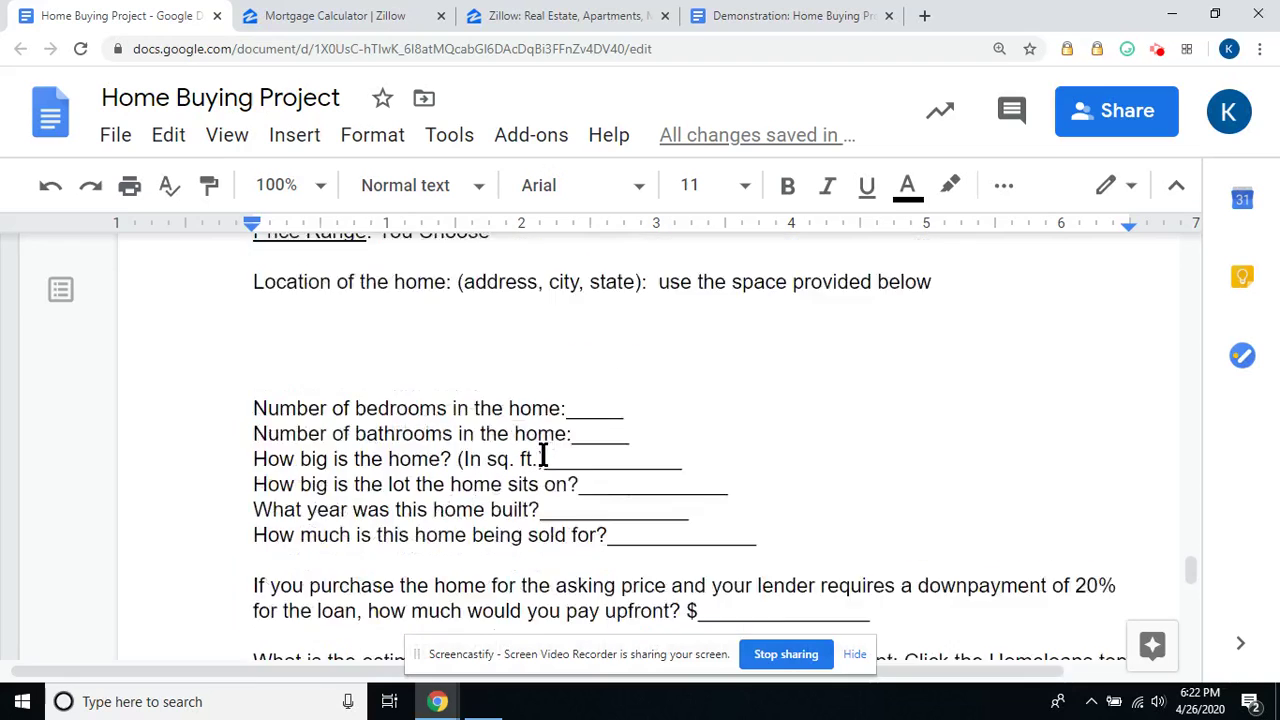
pyautogui.scroll(6, 543, 455)
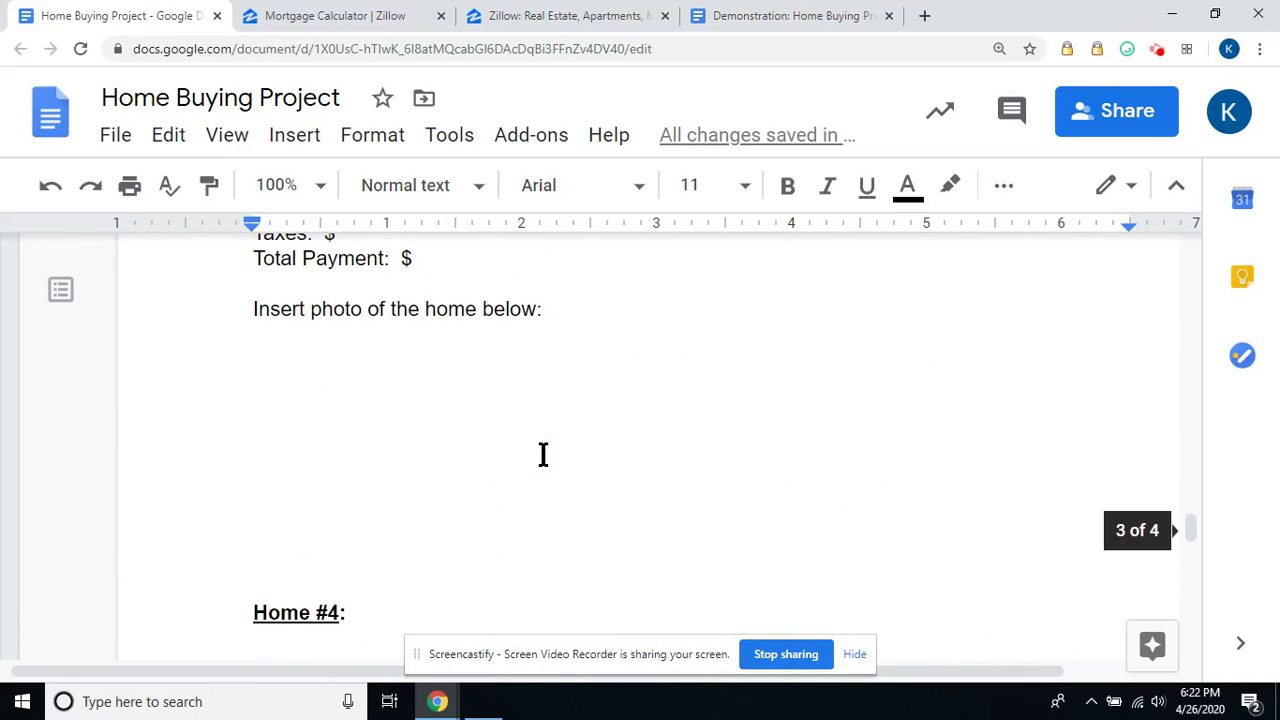
pyautogui.scroll(-5, 543, 455)
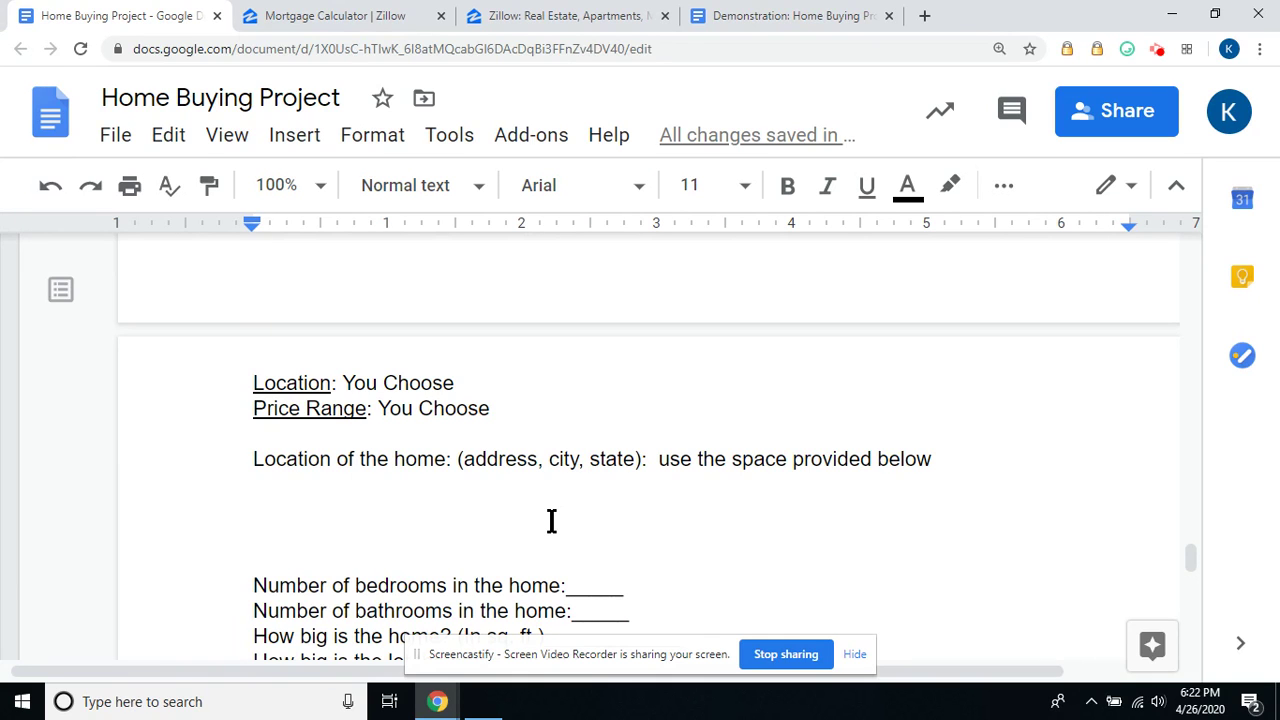
pyautogui.scroll(-3, 551, 520)
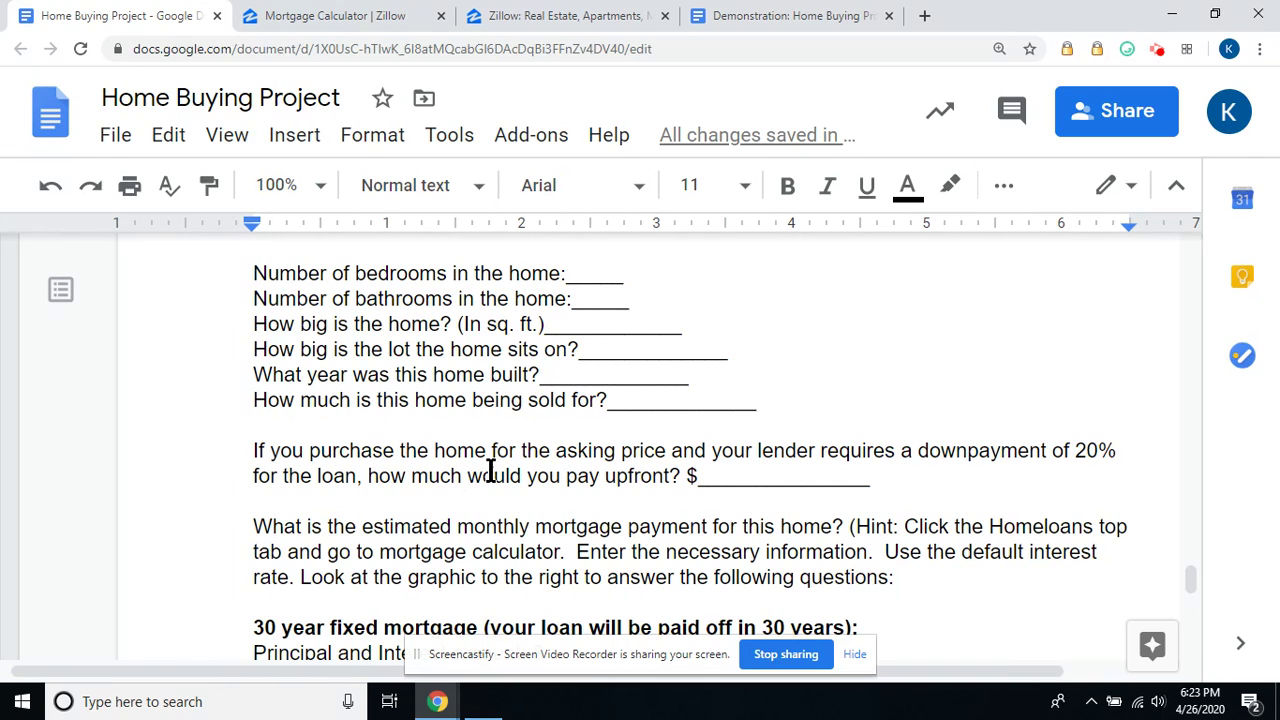
pyautogui.scroll(-4, 772, 483)
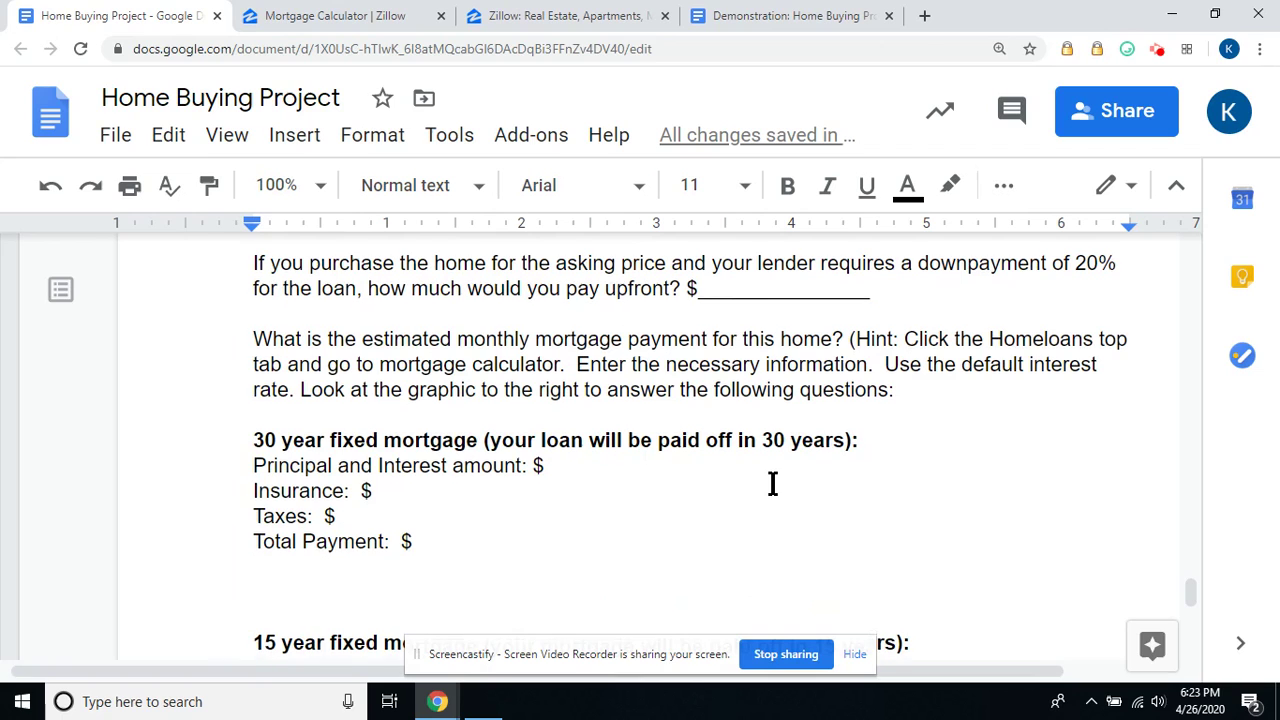
pyautogui.scroll(-2, 772, 483)
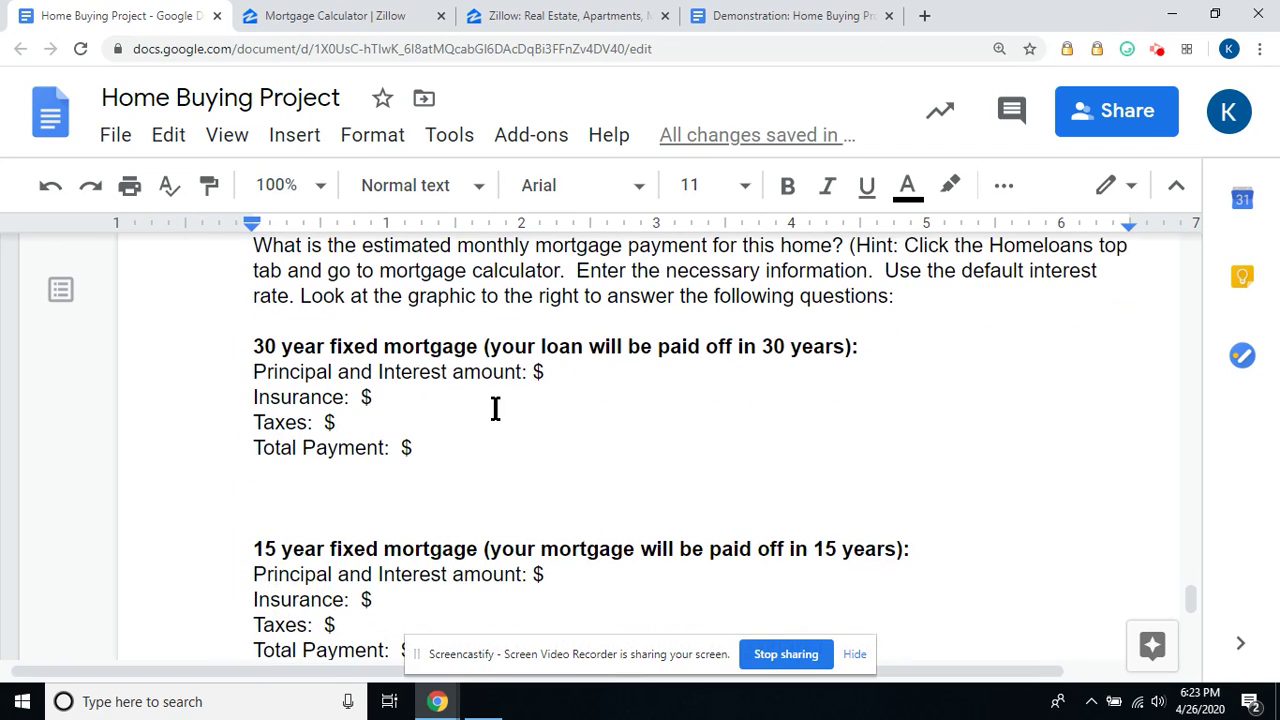
pyautogui.scroll(-4, 495, 408)
pyautogui.scroll(-5, 495, 408)
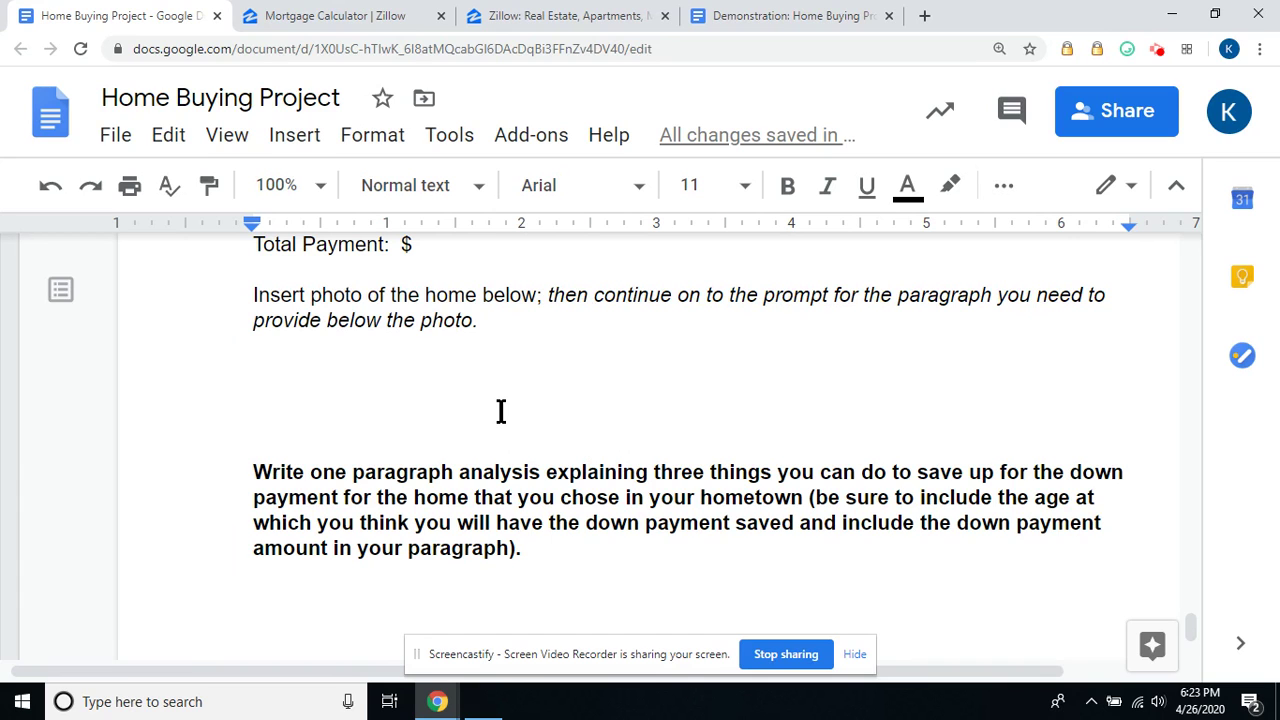
pyautogui.scroll(5, 625, 468)
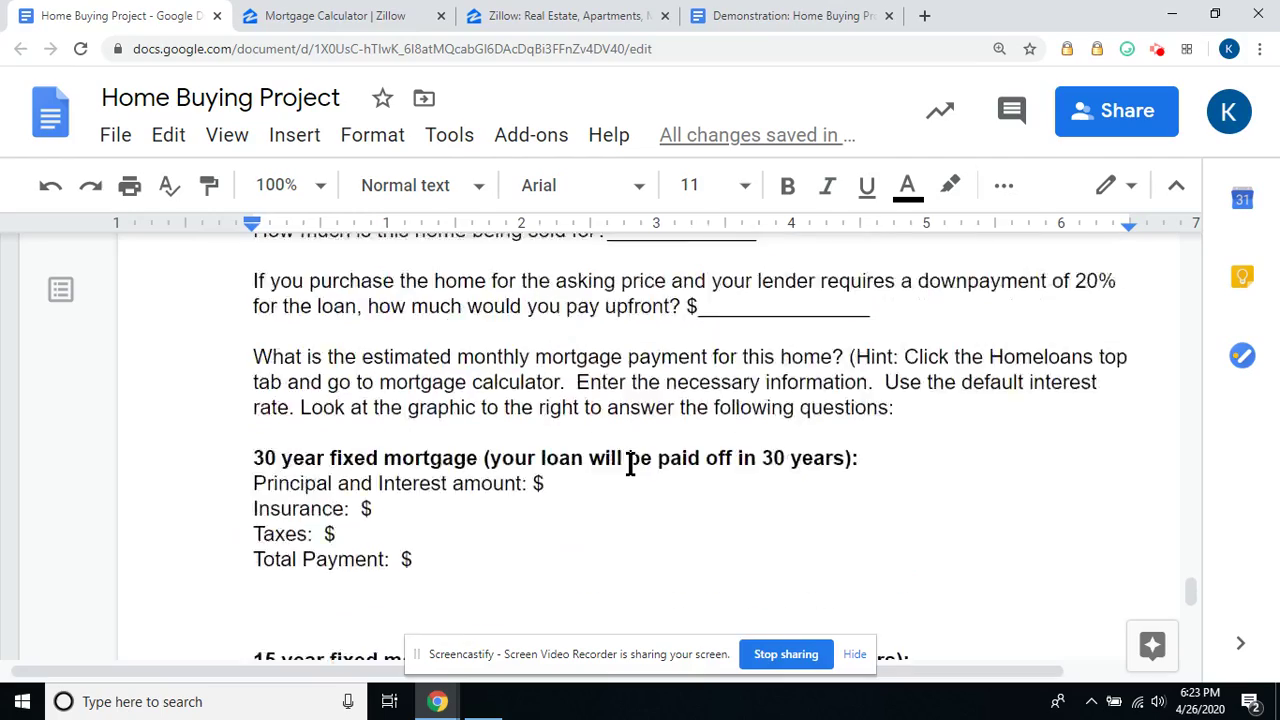
pyautogui.scroll(12, 630, 465)
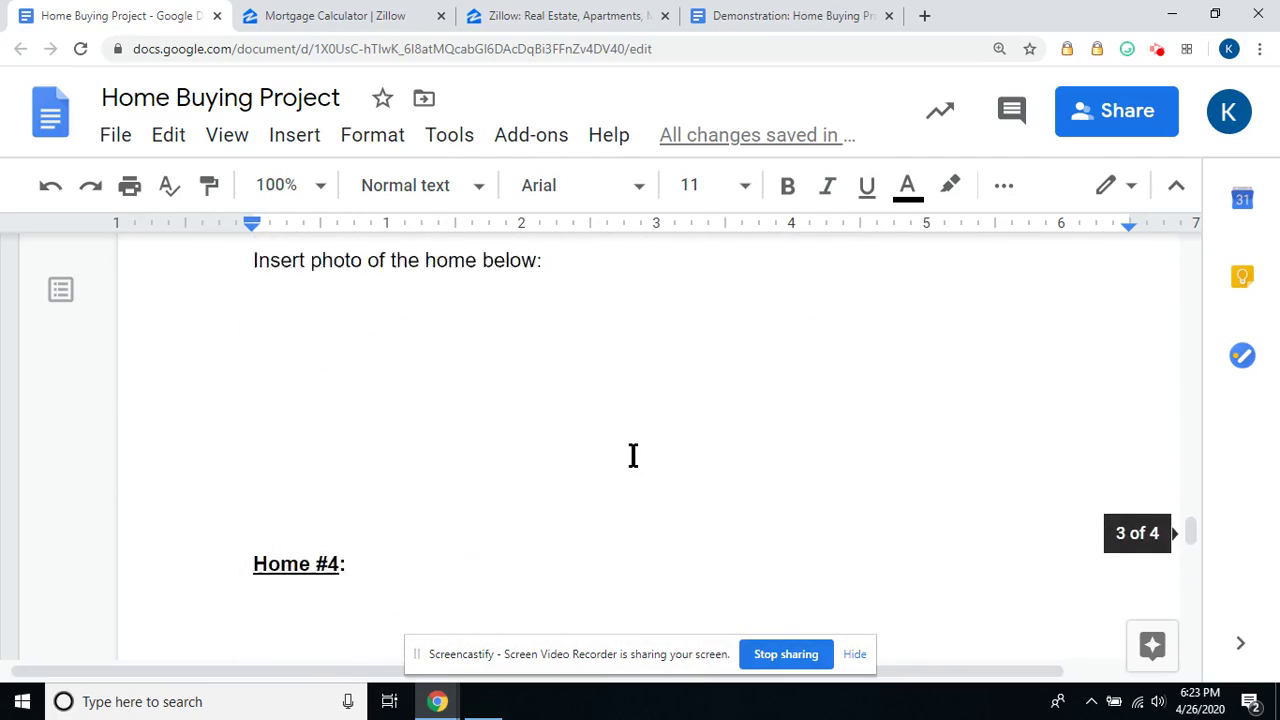
pyautogui.scroll(15, 633, 455)
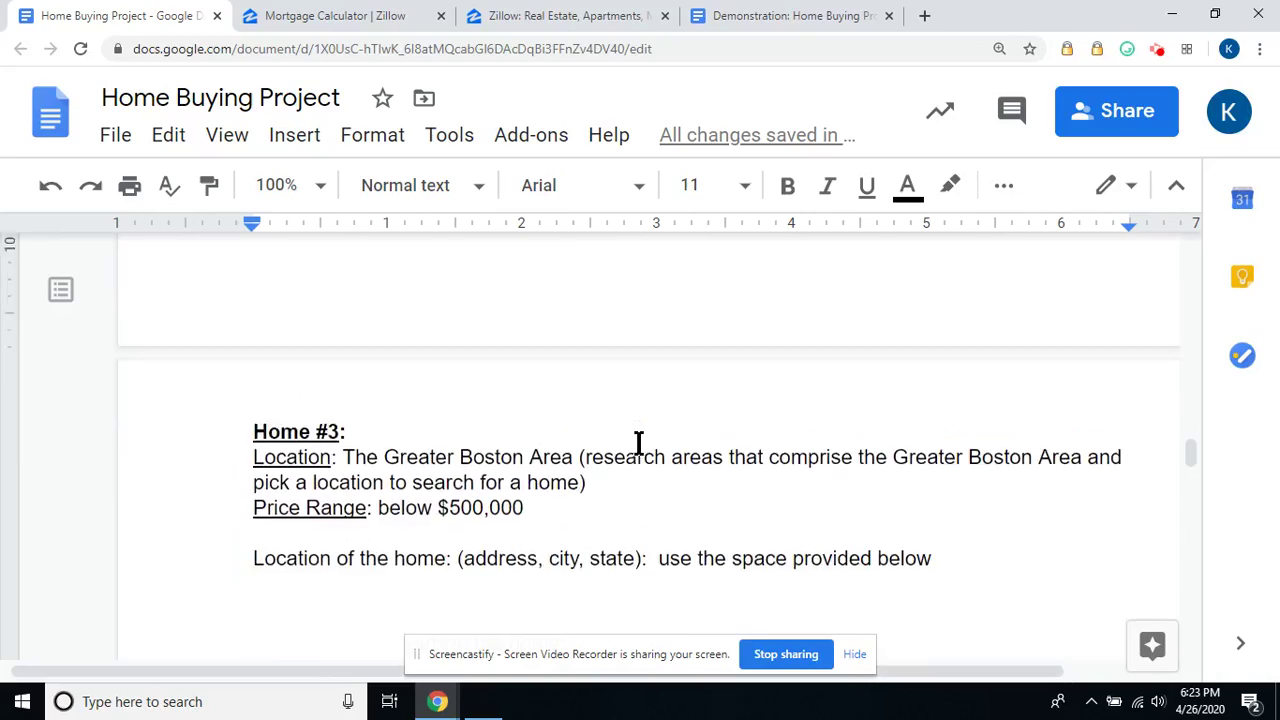
pyautogui.scroll(15, 638, 441)
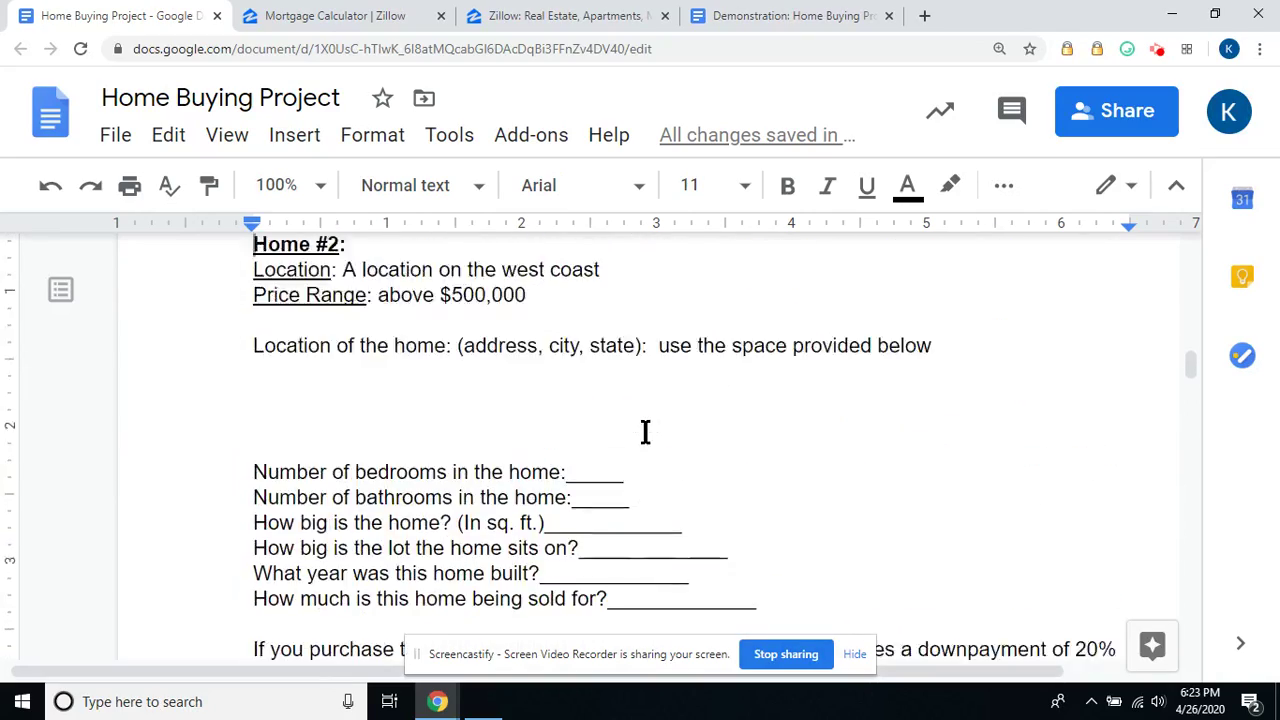
pyautogui.scroll(15, 645, 432)
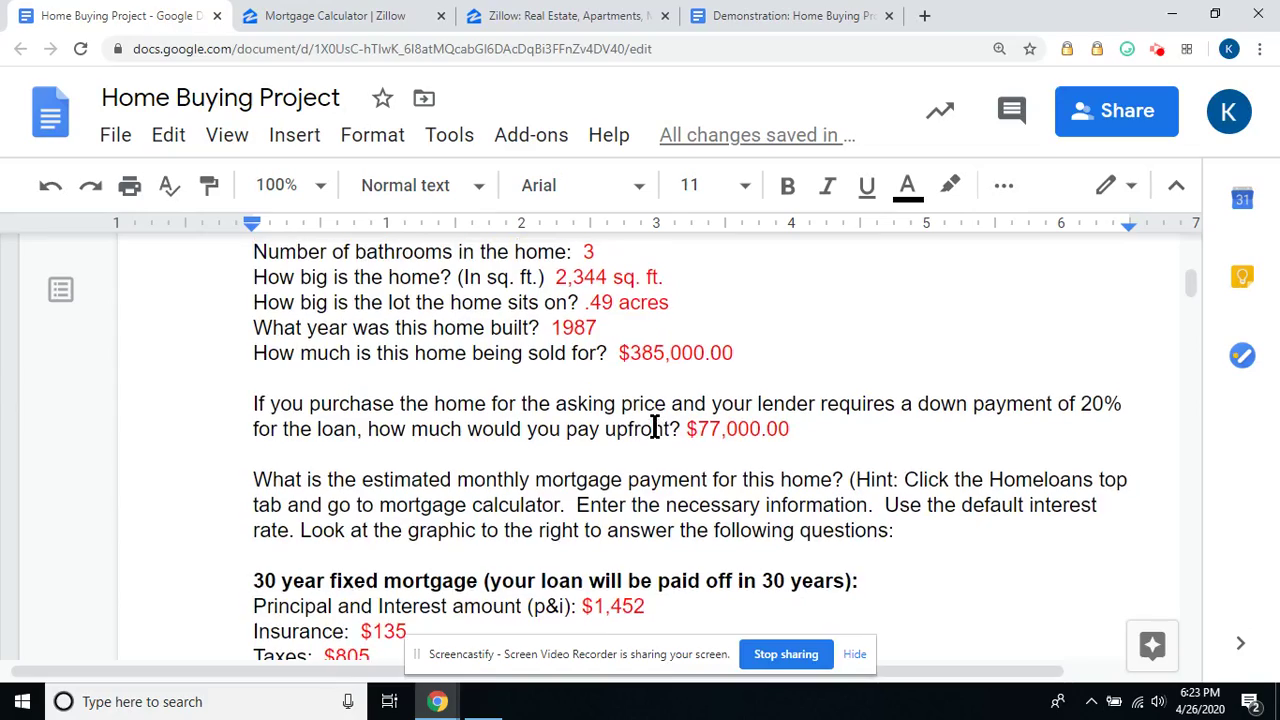
pyautogui.scroll(10, 655, 428)
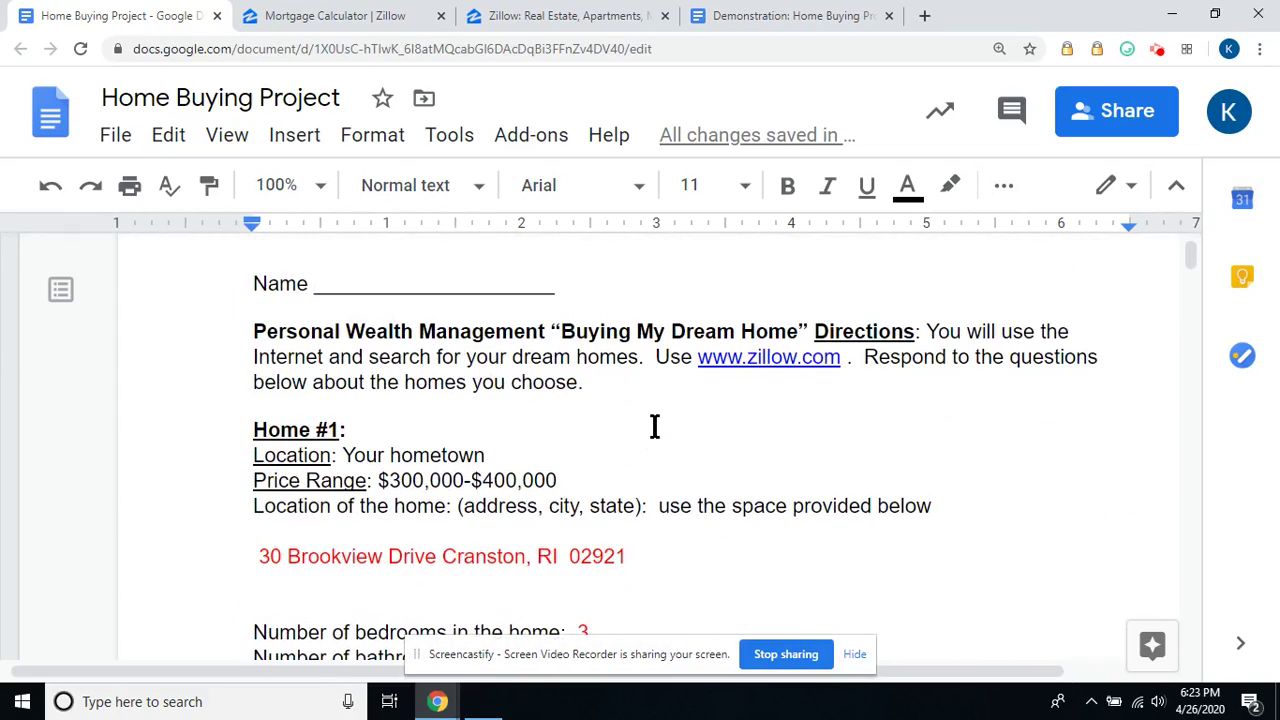
pyautogui.scroll(-15, 655, 428)
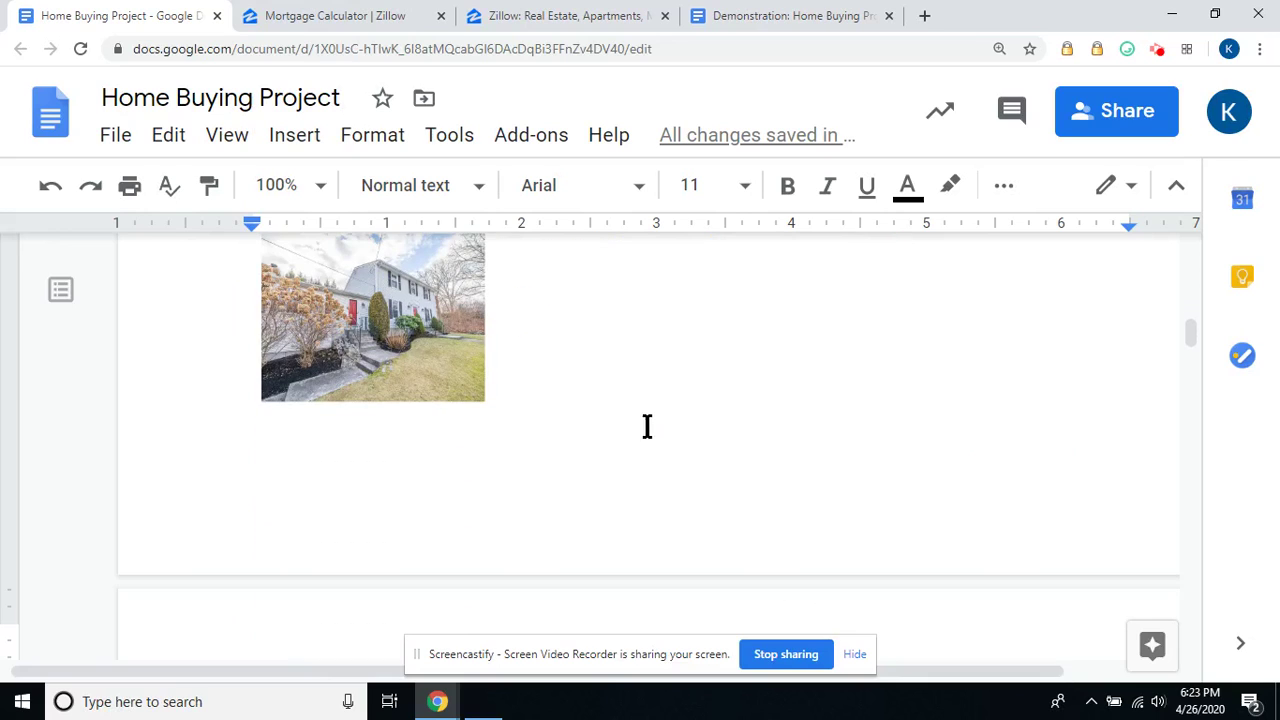
pyautogui.scroll(2, 386, 346)
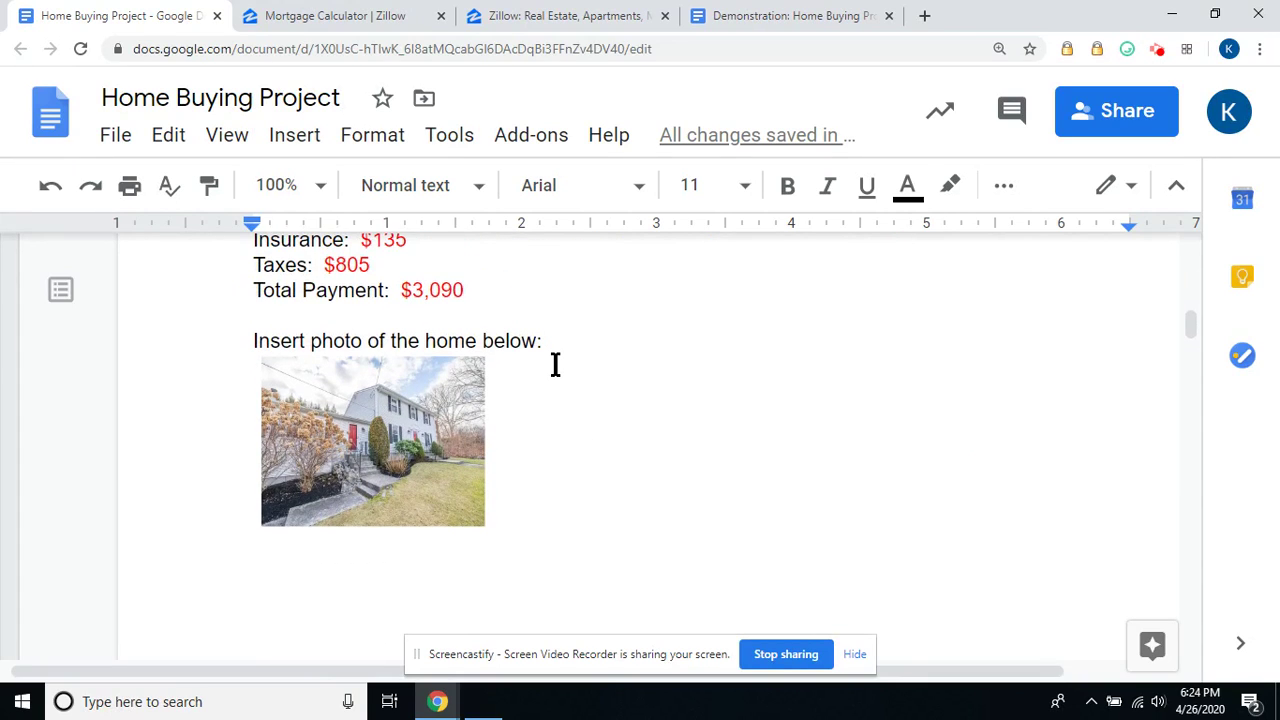
# Shrink the Home #1 house photo by dragging its top-right corner inward.
pyautogui.click(440, 384)
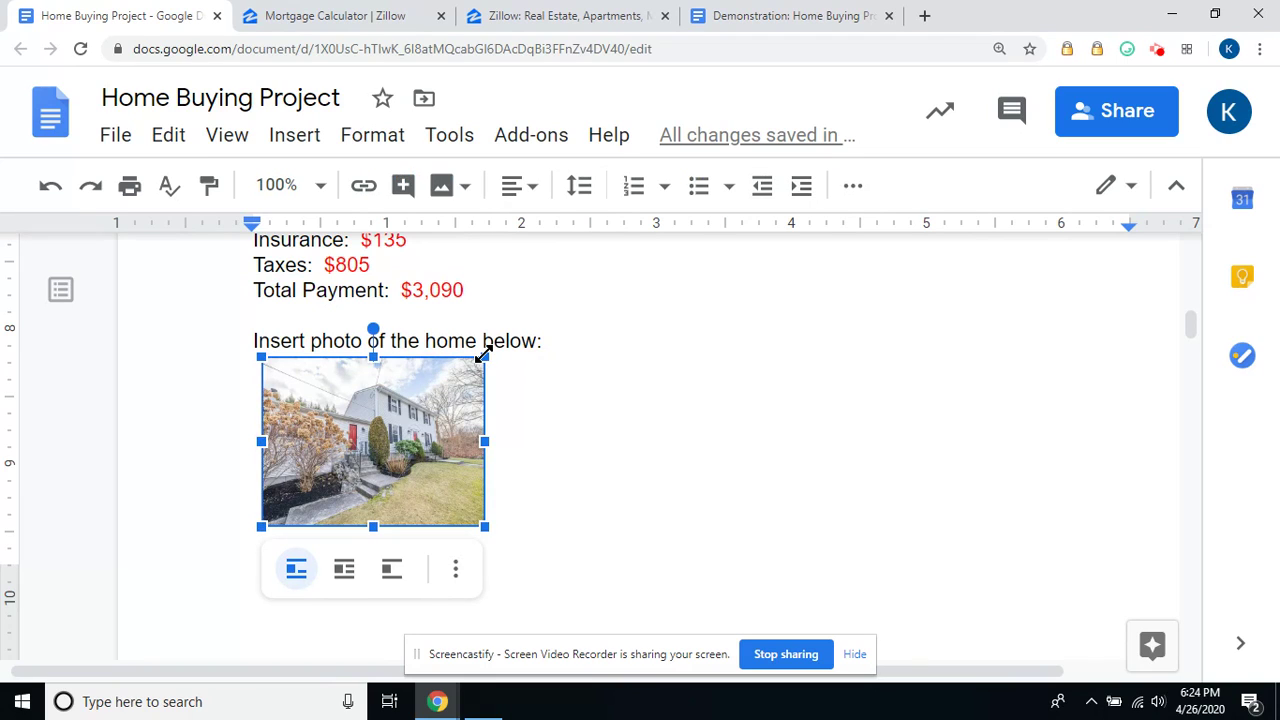
pyautogui.moveTo(483, 355); pyautogui.dragTo(434, 378)
pyautogui.click(587, 392)
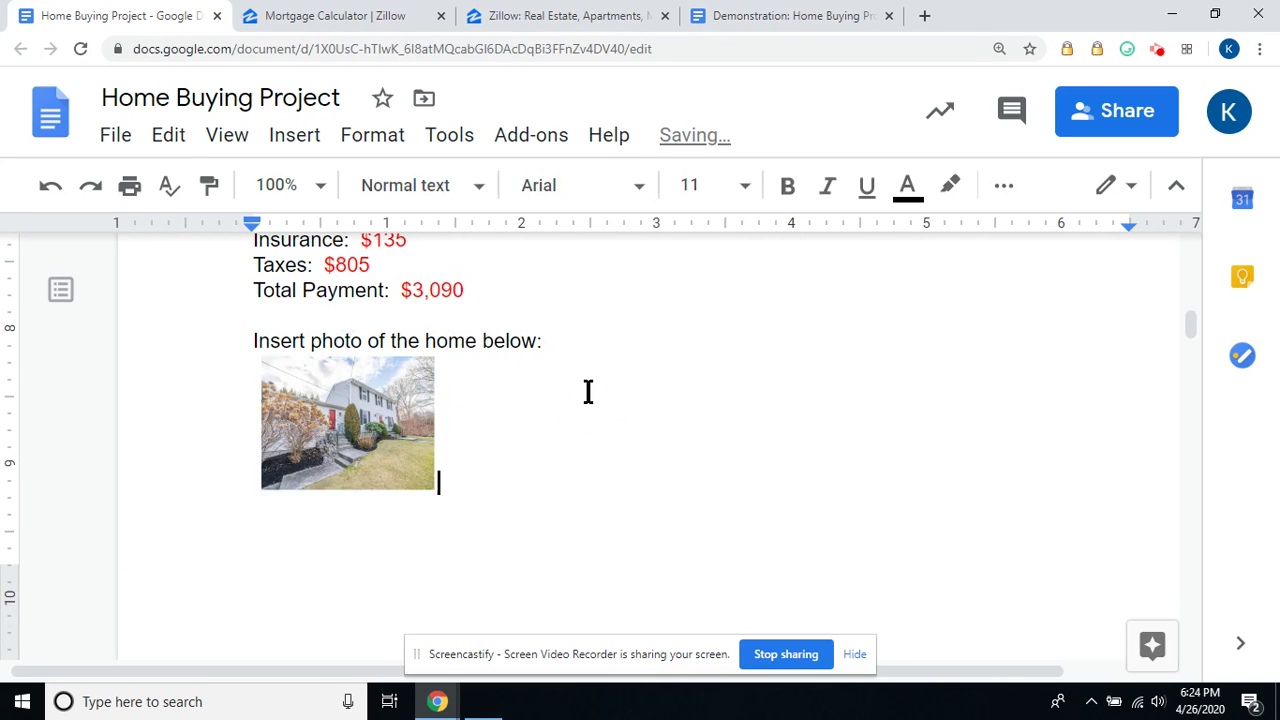